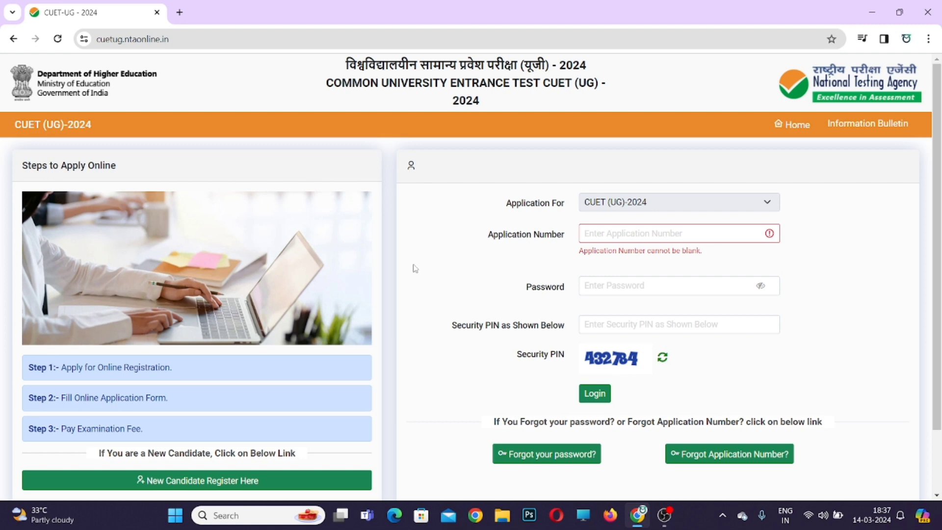
# Step: On the CUET login page, start a new registration via 'New Candidate Register Here'
pyautogui.scroll(-2, 497, 278)
pyautogui.scroll(1, 498, 280)
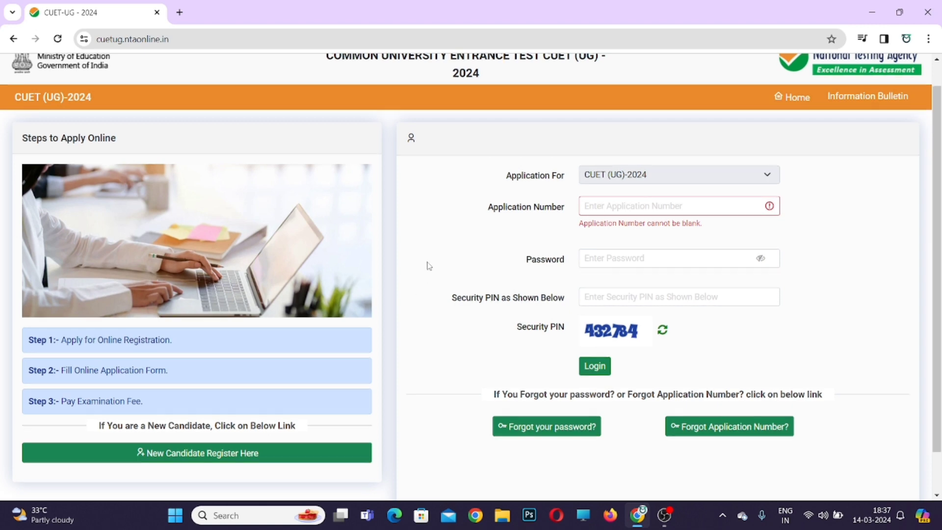
pyautogui.scroll(1, 427, 265)
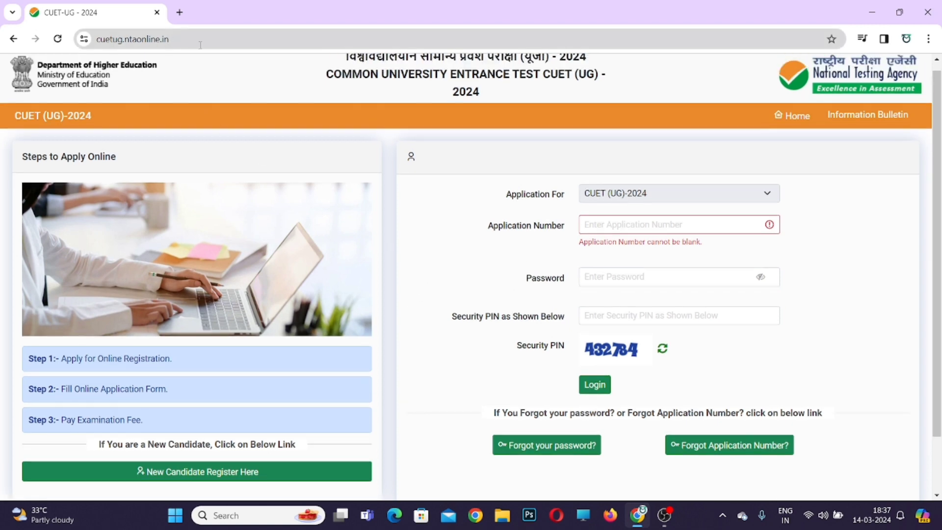
pyautogui.click(200, 44)
pyautogui.scroll(-1, 216, 265)
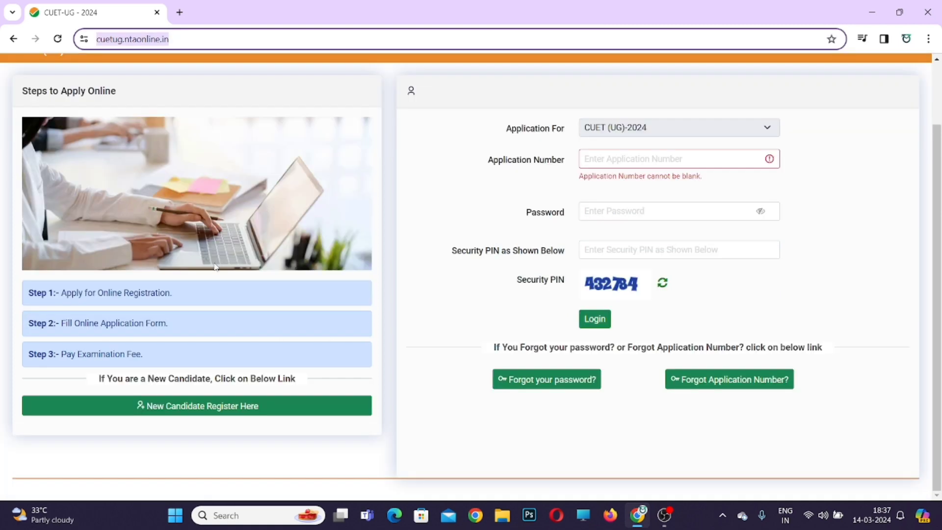
pyautogui.click(175, 414)
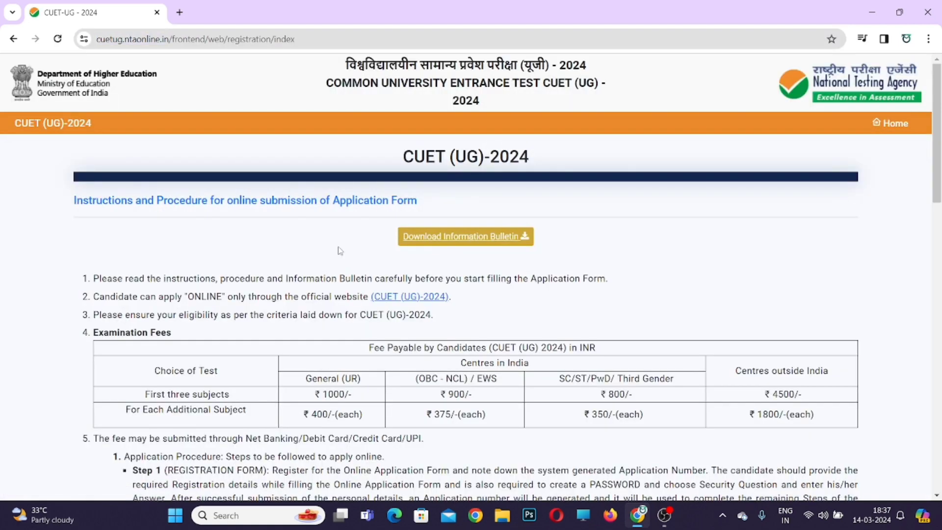
pyautogui.scroll(-1, 264, 272)
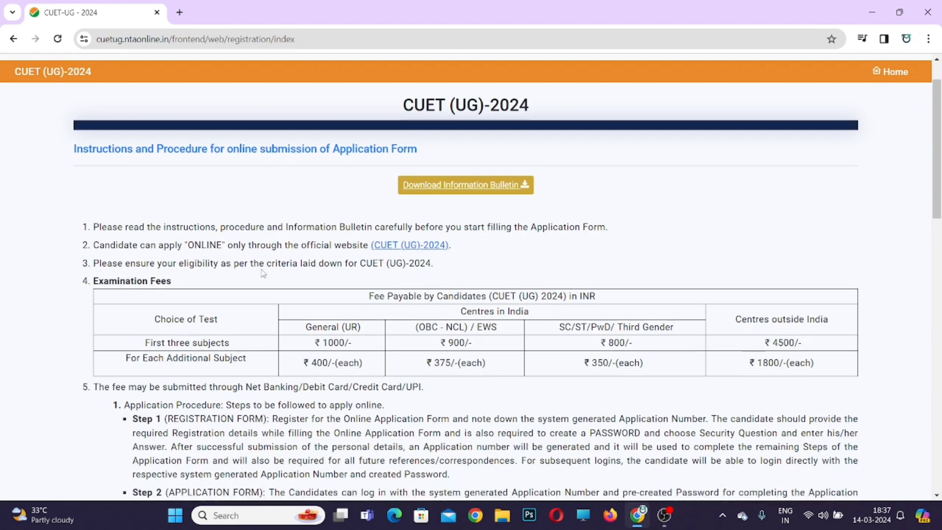
pyautogui.scroll(-1, 288, 344)
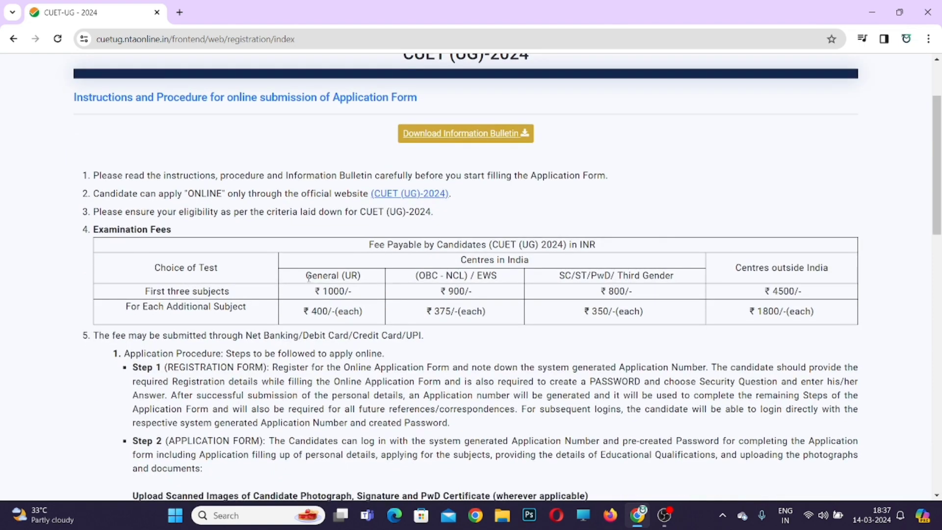
pyautogui.moveTo(305, 276); pyautogui.dragTo(367, 277)
pyautogui.click(187, 289)
pyautogui.moveTo(187, 290); pyautogui.dragTo(231, 291)
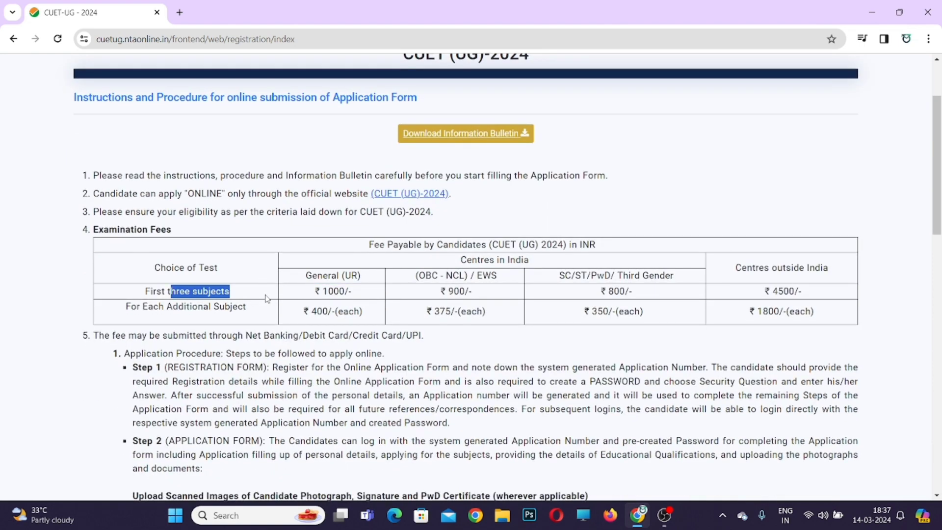
pyautogui.doubleClick(340, 290)
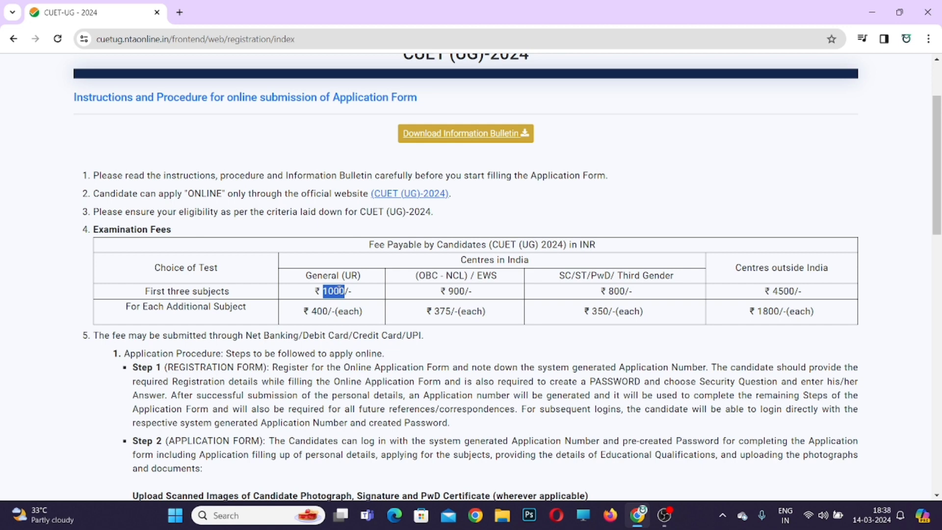
pyautogui.moveTo(300, 322); pyautogui.dragTo(349, 319)
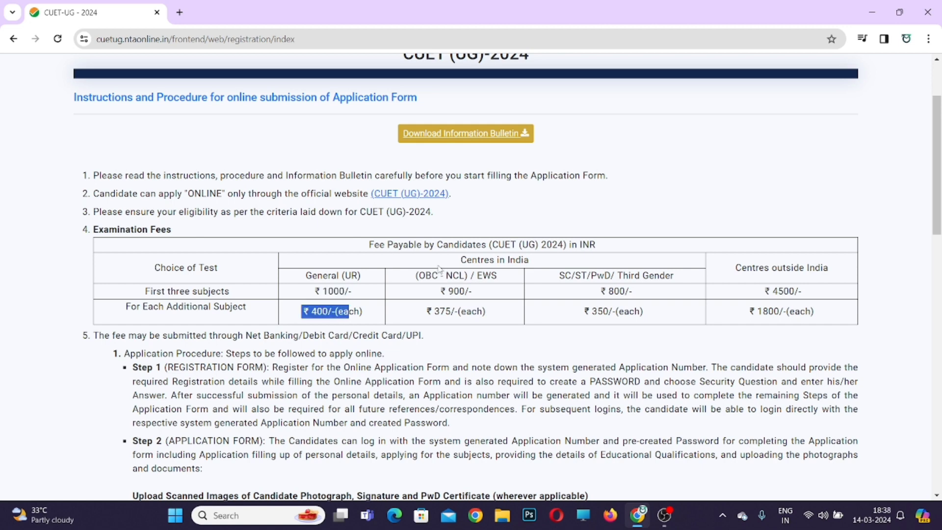
pyautogui.moveTo(452, 275); pyautogui.dragTo(483, 275)
pyautogui.click(458, 294)
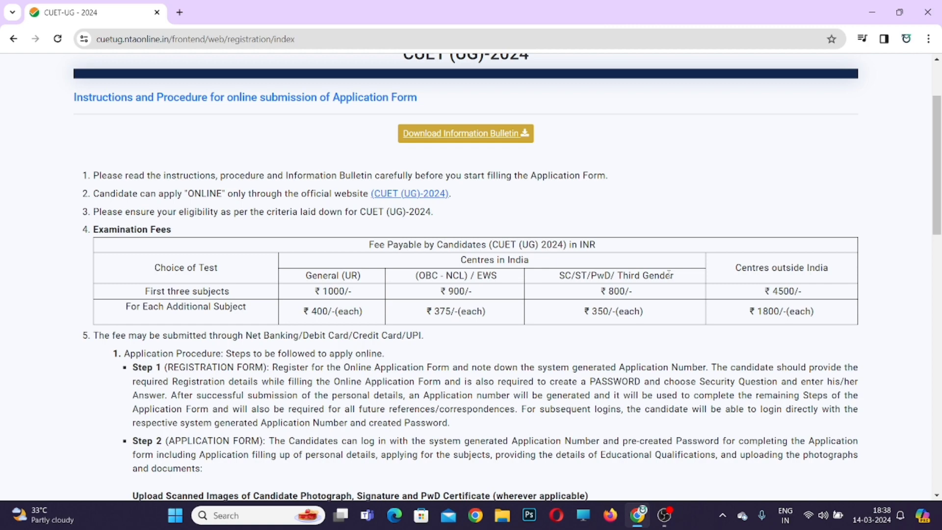
pyautogui.scroll(-1, 534, 302)
pyautogui.scroll(2, 533, 301)
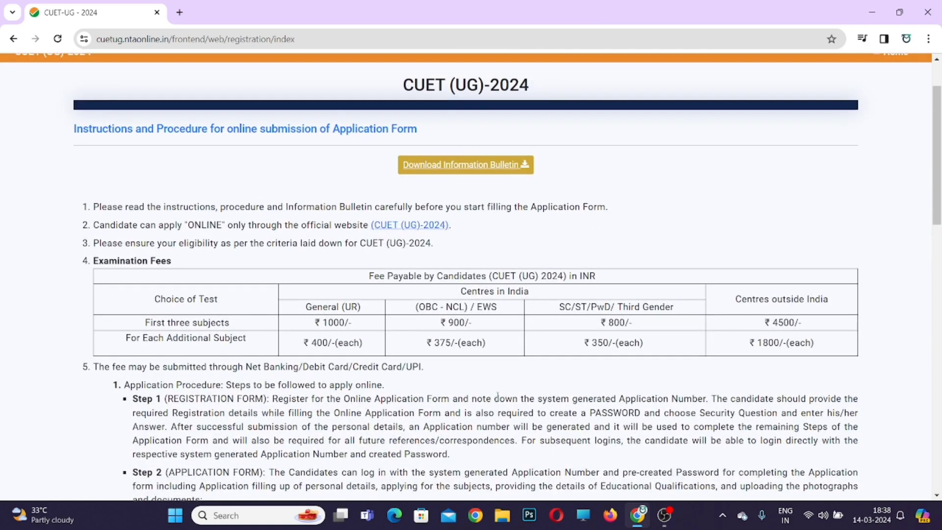
pyautogui.scroll(-1, 521, 410)
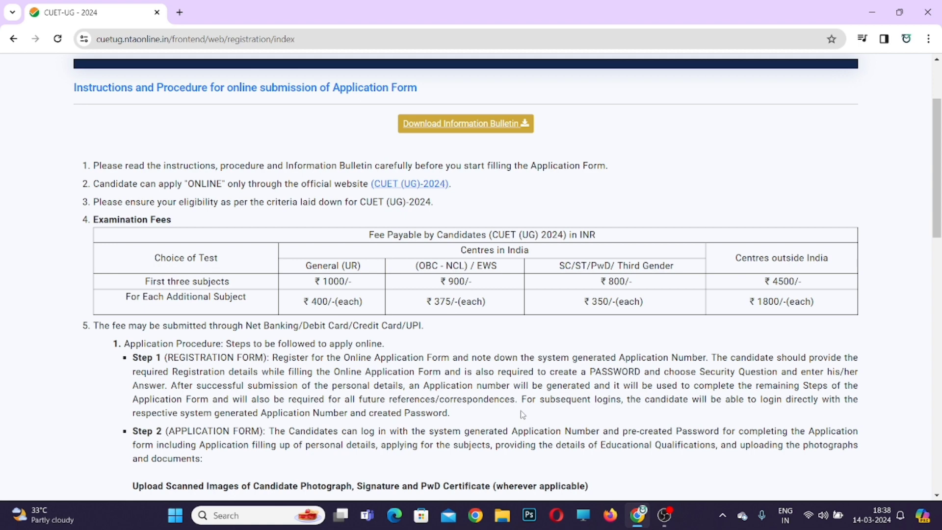
# Step: Scroll through the registration instructions and examination fee details to the bottom of the page
pyautogui.scroll(-2, 522, 414)
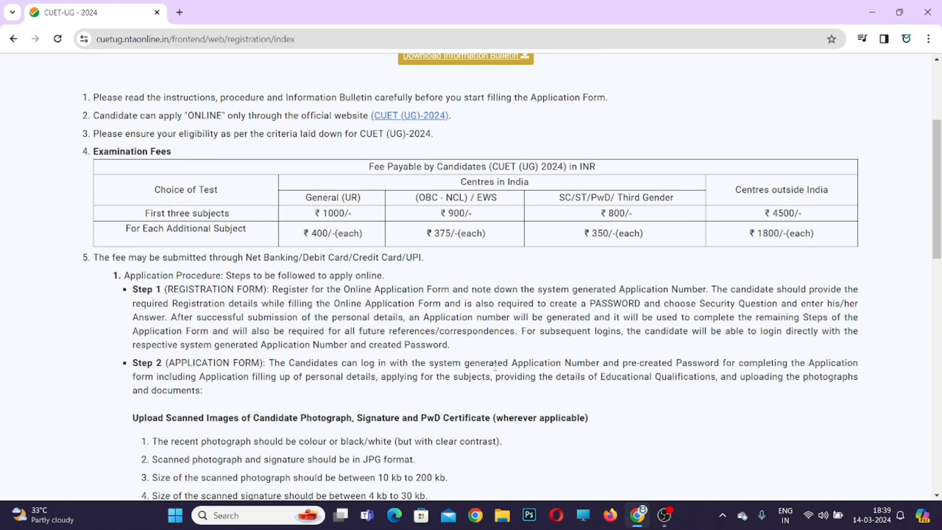
pyautogui.scroll(2, 540, 431)
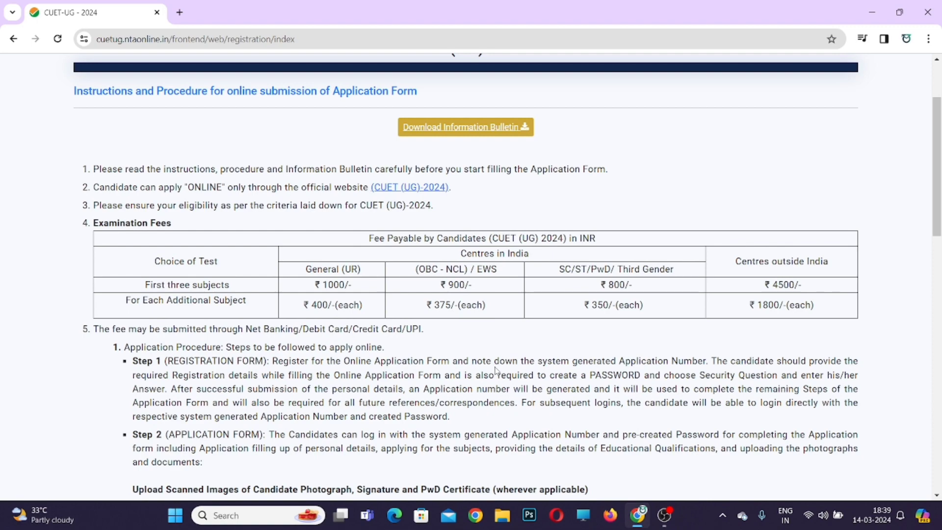
pyautogui.scroll(-5, 495, 371)
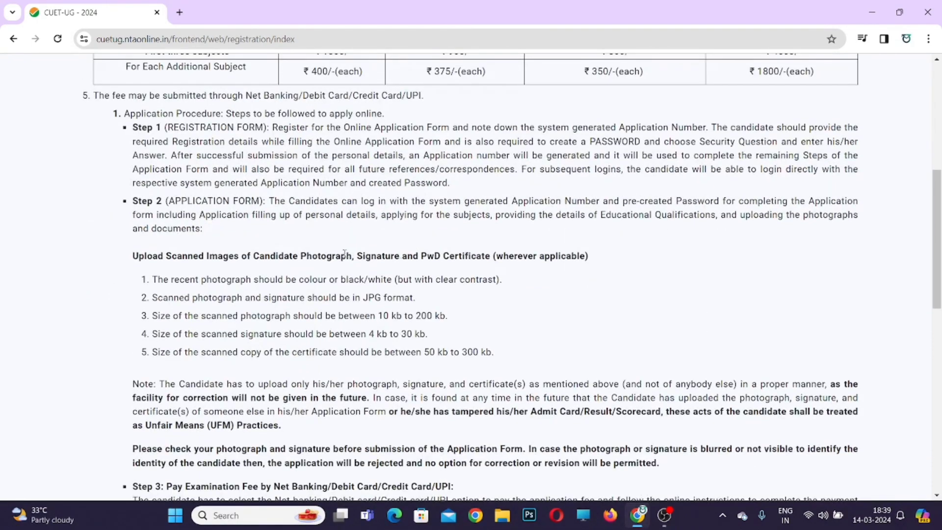
pyautogui.scroll(1, 160, 311)
pyautogui.scroll(-1, 336, 339)
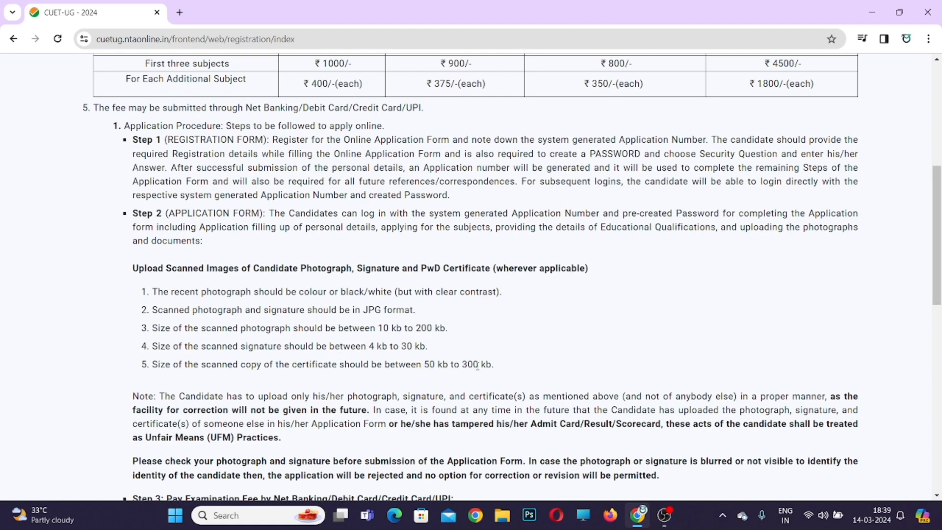
pyautogui.scroll(2, 414, 358)
pyautogui.scroll(1, 170, 364)
pyautogui.scroll(-10, 170, 364)
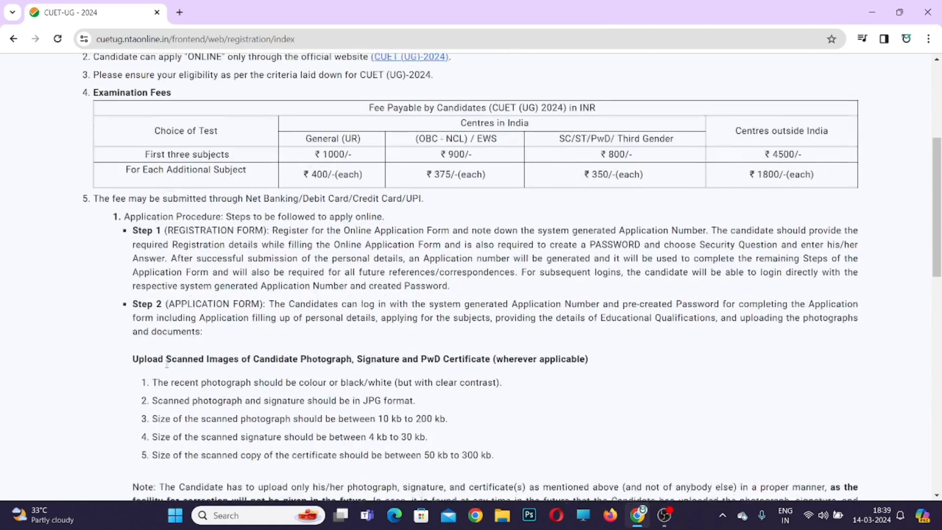
pyautogui.scroll(-5, 167, 363)
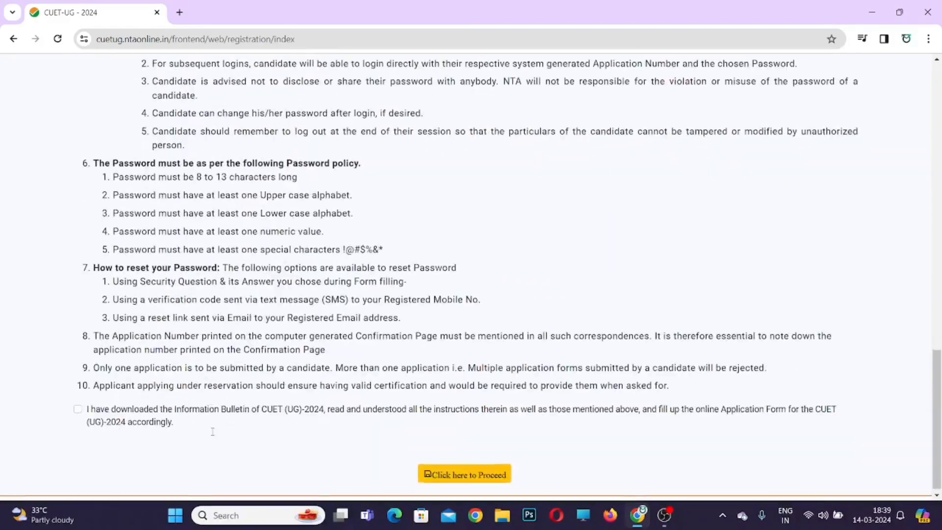
pyautogui.scroll(15, 460, 333)
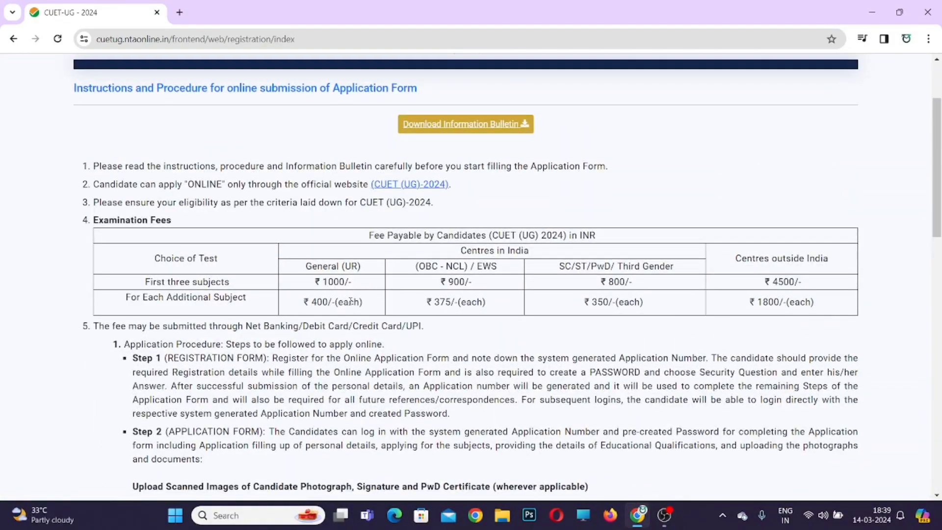
pyautogui.scroll(-14, 351, 301)
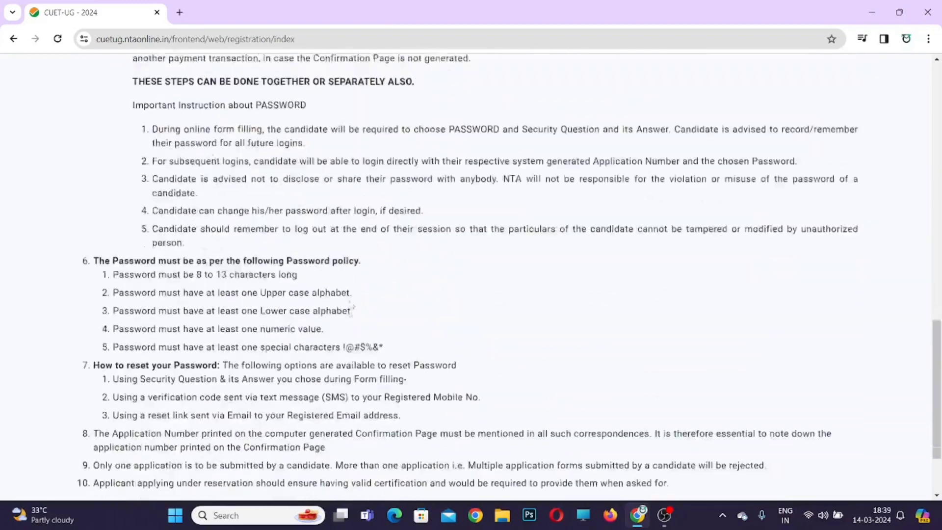
# Step: Accept the declaration, proceed to Login and Identification, and choose the Aadhaar option
pyautogui.click(478, 470)
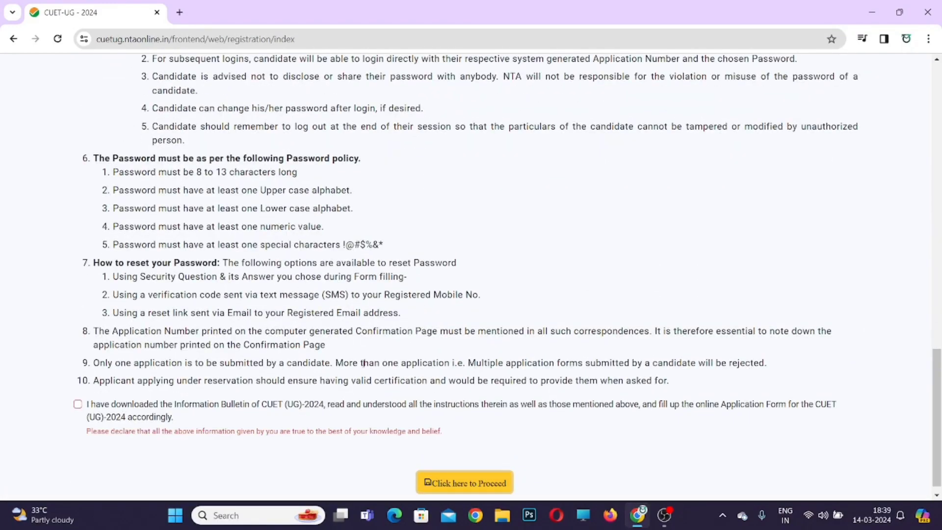
pyautogui.click(78, 404)
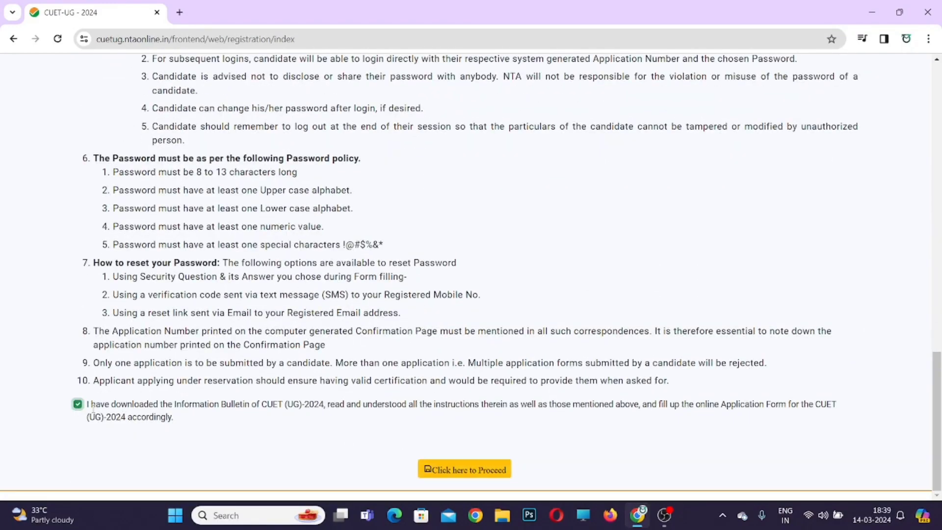
pyautogui.scroll(12, 93, 411)
pyautogui.scroll(-12, 408, 440)
pyautogui.click(464, 470)
pyautogui.scroll(-1, 278, 358)
pyautogui.click(92, 243)
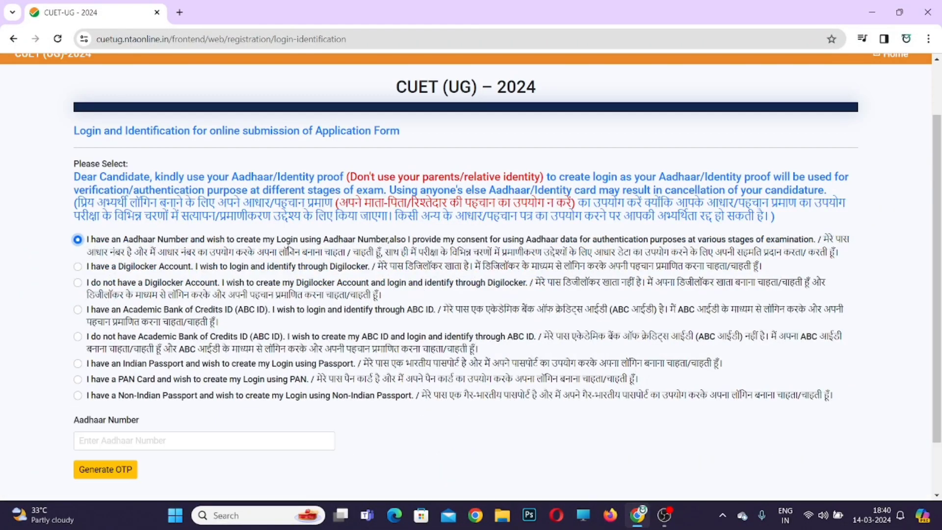
# Step: Try the Aadhaar, DigiLocker, new DigiLocker account, passport and PAN identification options
pyautogui.click(94, 271)
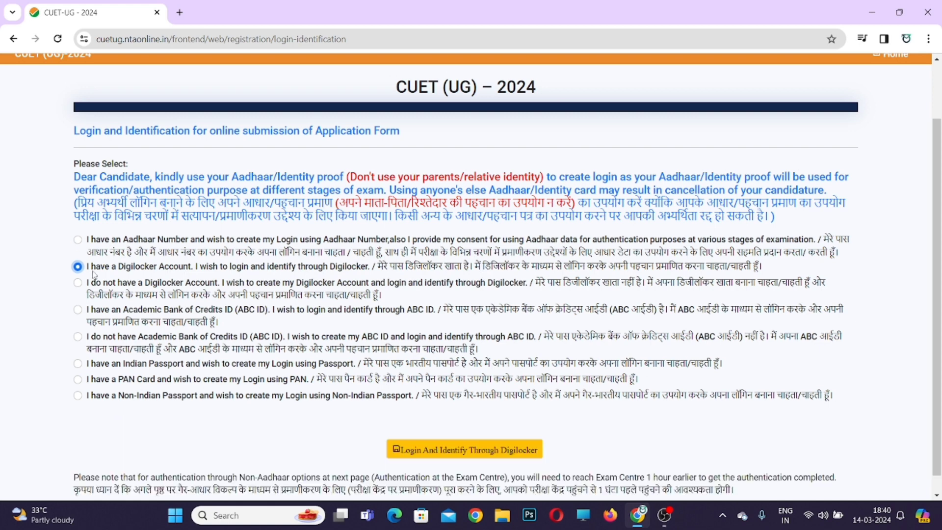
pyautogui.click(110, 247)
pyautogui.click(106, 268)
pyautogui.moveTo(107, 268); pyautogui.dragTo(242, 395)
pyautogui.click(222, 366)
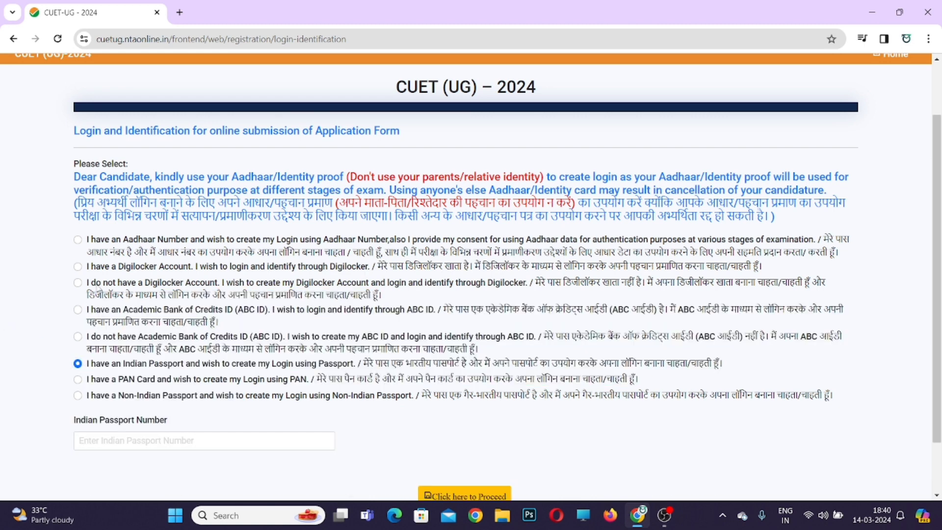
pyautogui.click(98, 287)
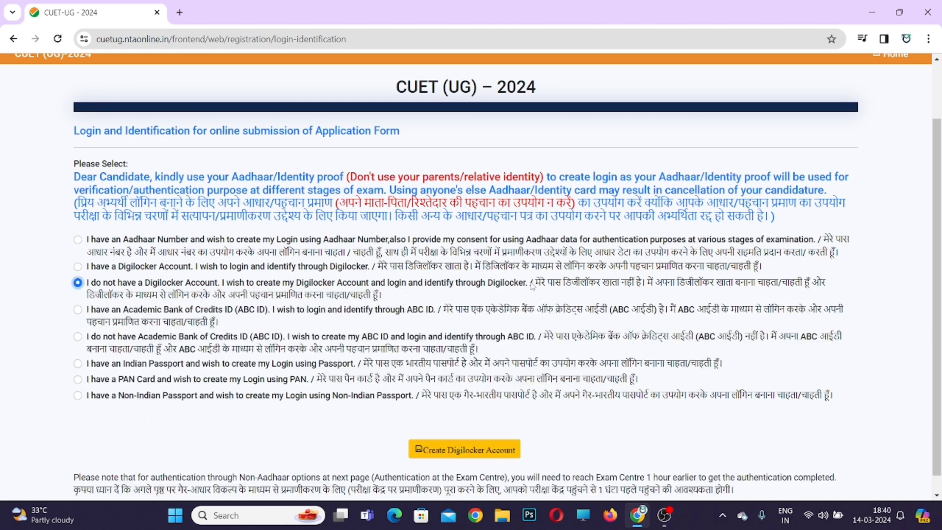
pyautogui.click(116, 383)
pyautogui.click(103, 397)
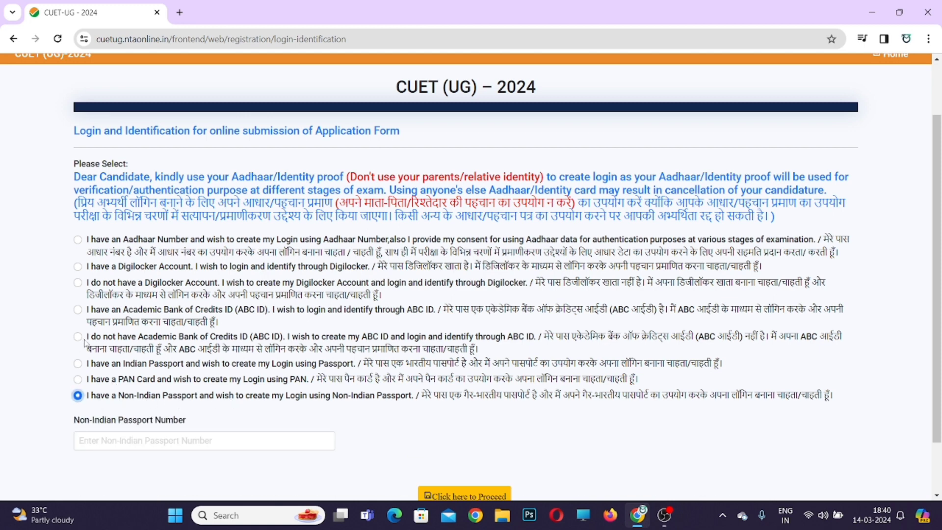
# Step: Select 'I have a Digilocker Account' and go to DigiLocker to log in and identify
pyautogui.click(94, 240)
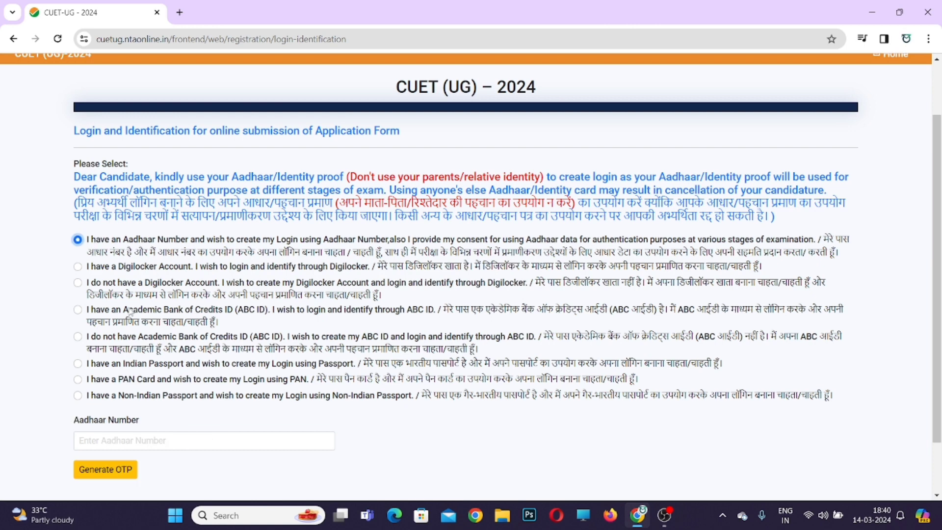
pyautogui.click(102, 265)
pyautogui.click(98, 243)
pyautogui.click(78, 266)
pyautogui.scroll(-1, 389, 427)
pyautogui.click(432, 429)
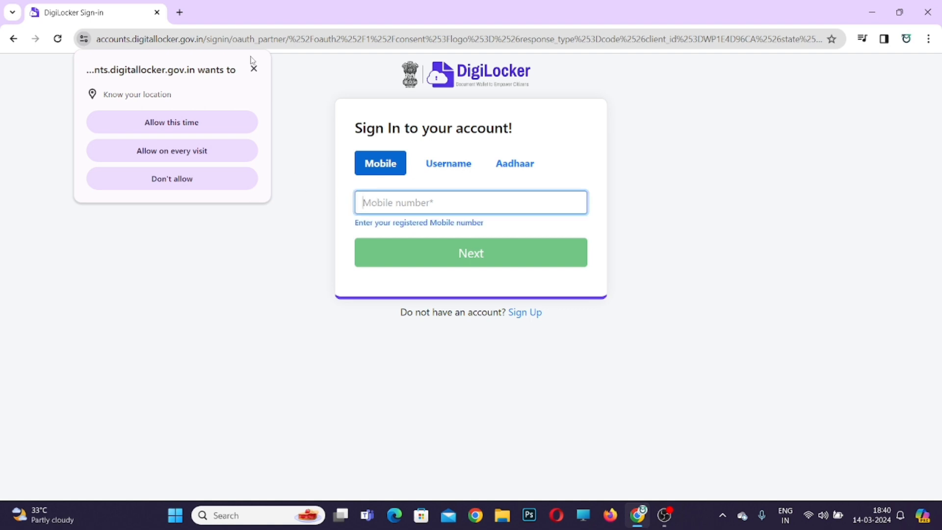
# Step: Sign in to DigiLocker with the registered mobile number, the 6-digit security PIN and the OTP
pyautogui.click(253, 68)
pyautogui.click(371, 199)
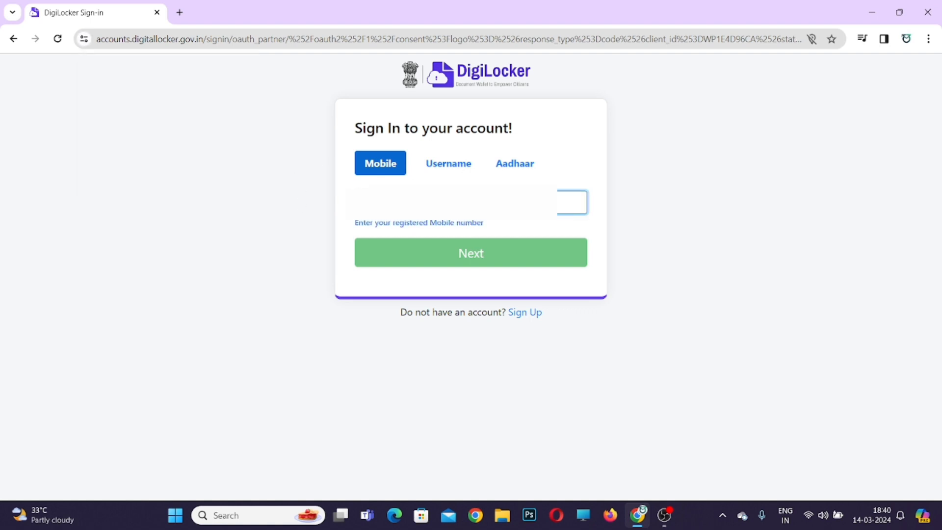
pyautogui.press('Return')
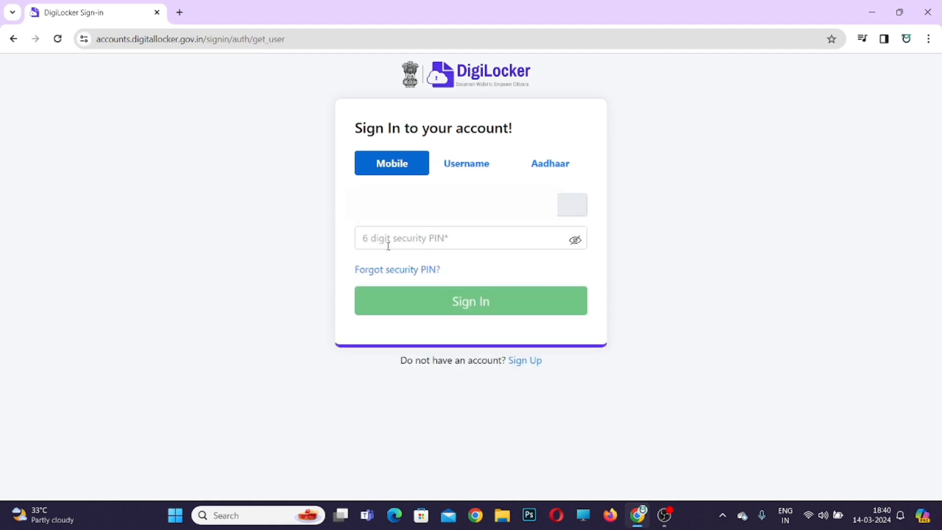
pyautogui.click(407, 239)
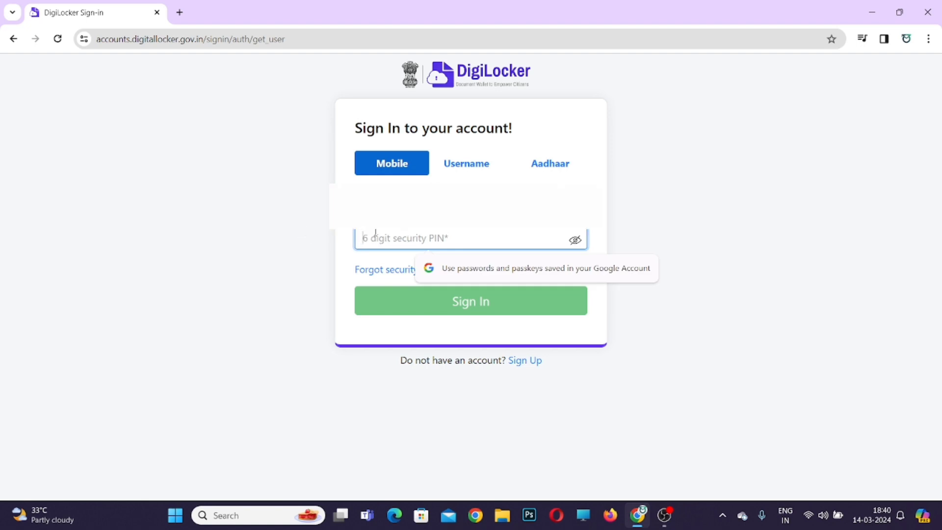
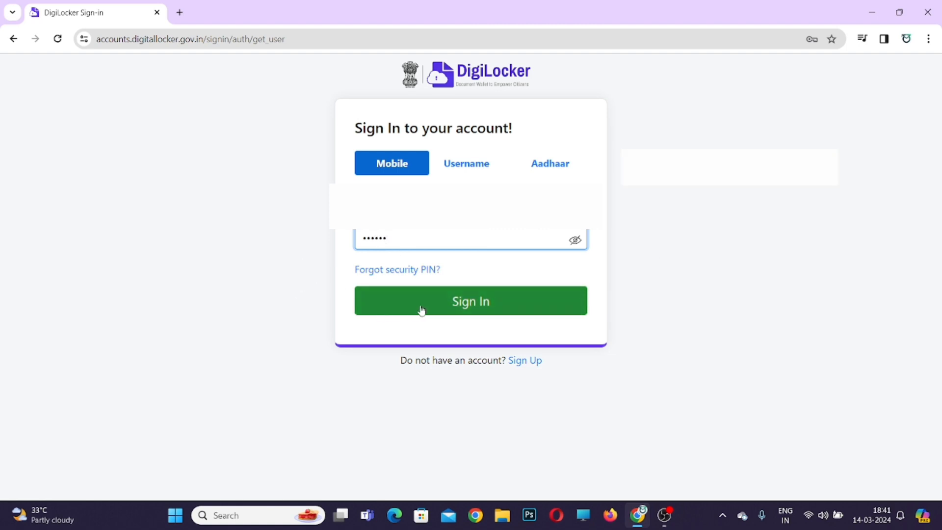
pyautogui.click(453, 314)
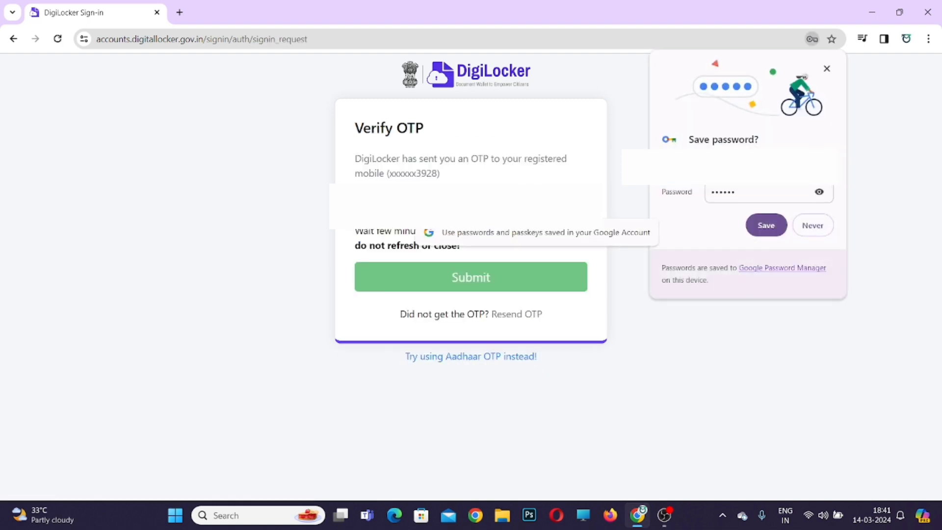
pyautogui.click(194, 234)
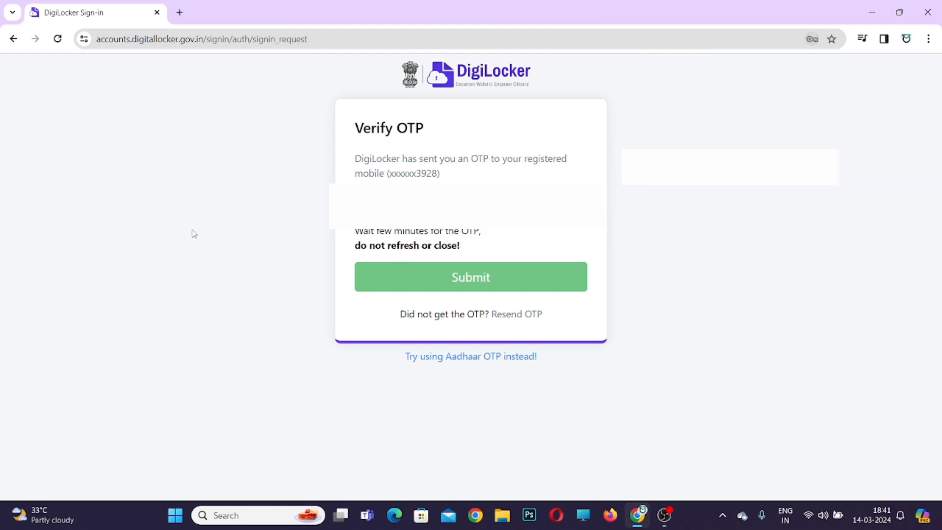
pyautogui.click(433, 283)
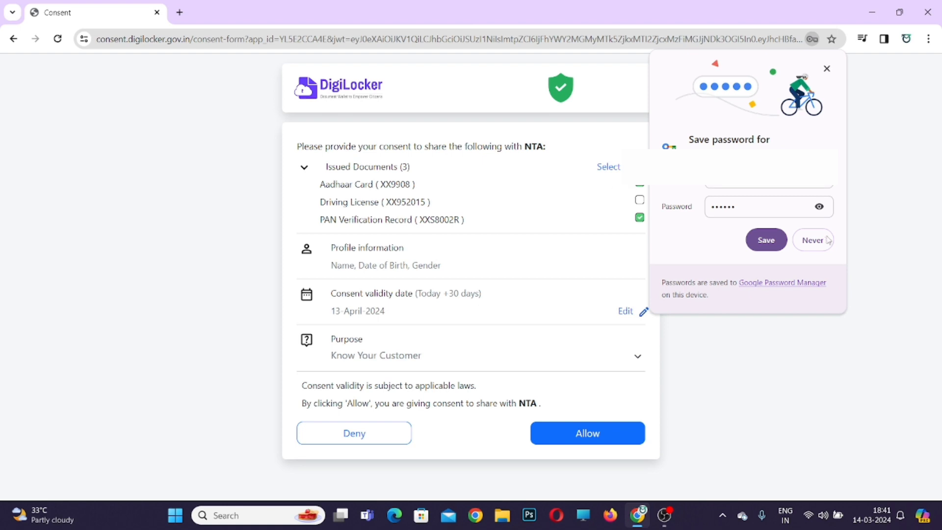
# Step: Allow DigiLocker to share the Aadhaar Card and PAN Verification Record with NTA
pyautogui.click(826, 240)
pyautogui.click(639, 219)
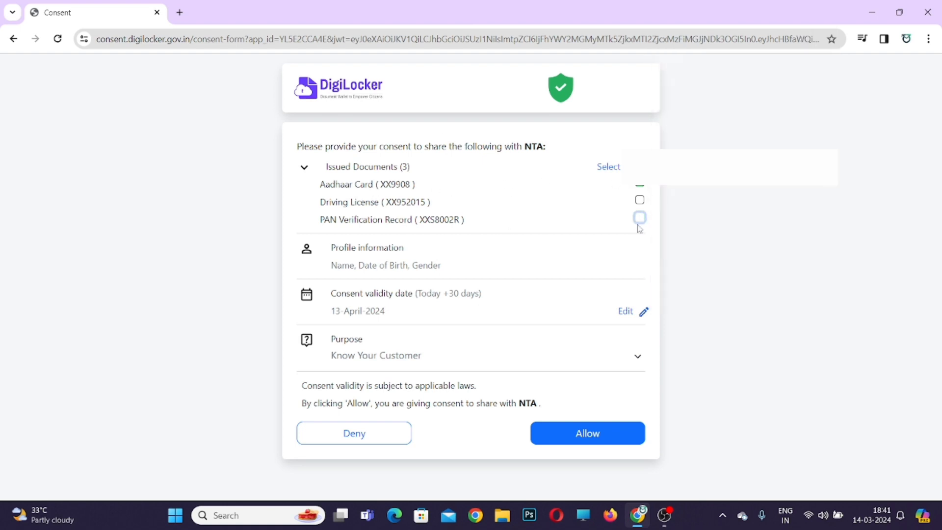
pyautogui.click(639, 218)
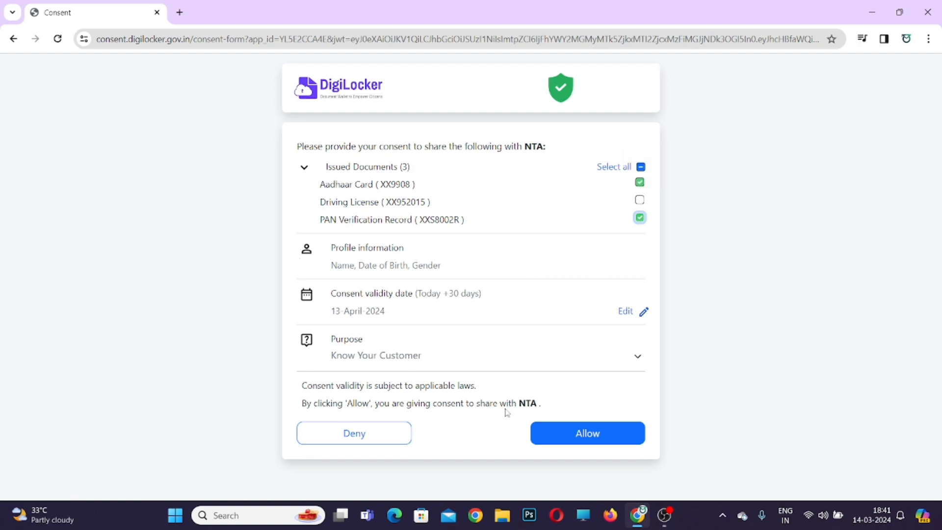
pyautogui.click(608, 440)
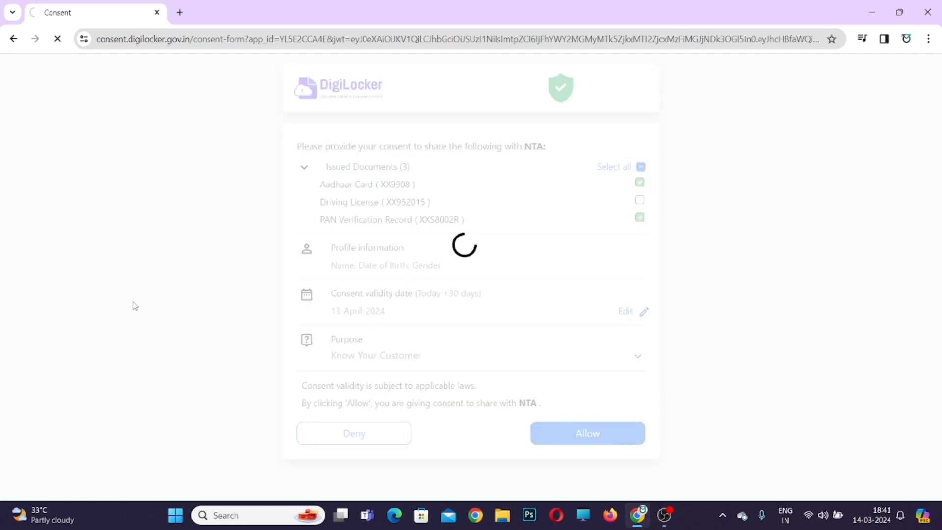
pyautogui.scroll(-3, 193, 314)
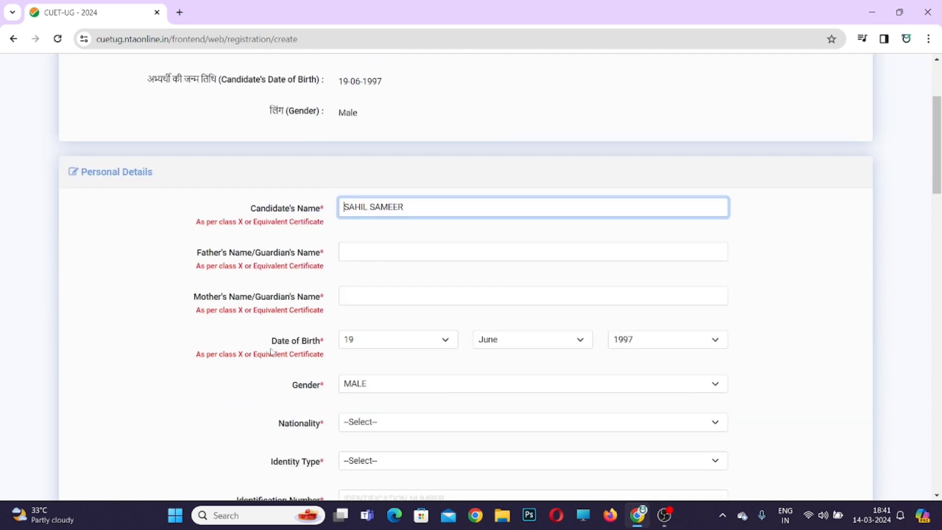
# Step: Enter the father's and mother's names on the registration form
pyautogui.click(365, 251)
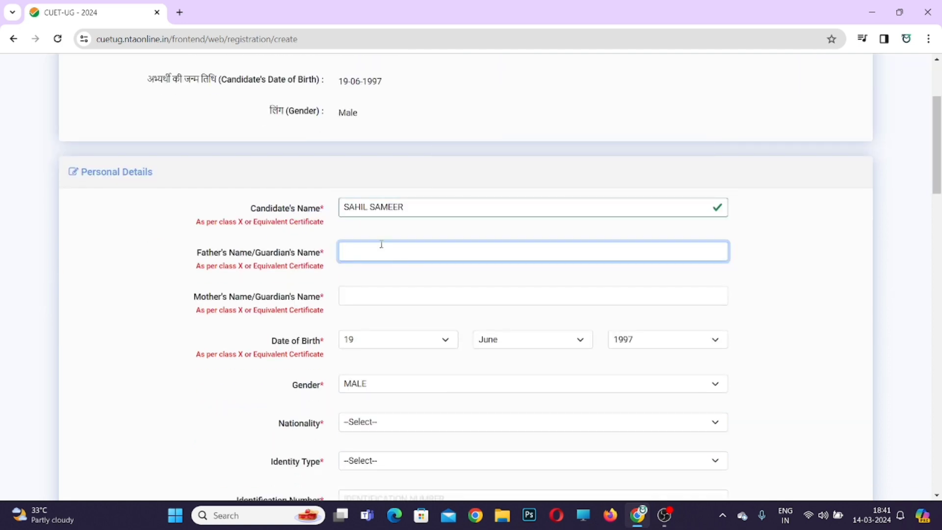
pyautogui.write('JAFBJSDF')
pyautogui.press('Tab')
pyautogui.write('KSJDNKJDSN')
pyautogui.press('Tab')
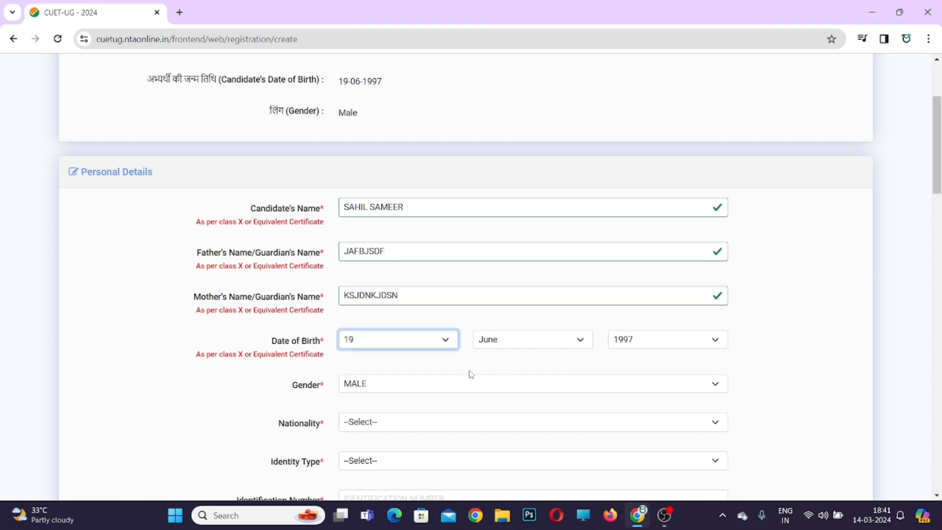
pyautogui.scroll(-3, 469, 375)
# Step: Set Nationality to INDIAN and Identity Type to ANY OTHER VALID GOVT IDENTITY WITH PHOTOGRAPH
pyautogui.click(370, 243)
pyautogui.click(357, 271)
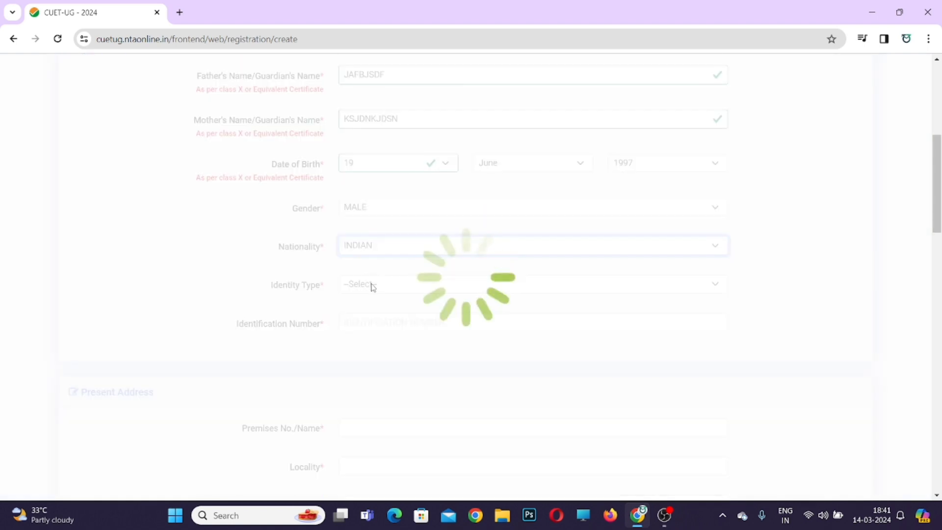
pyautogui.click(370, 285)
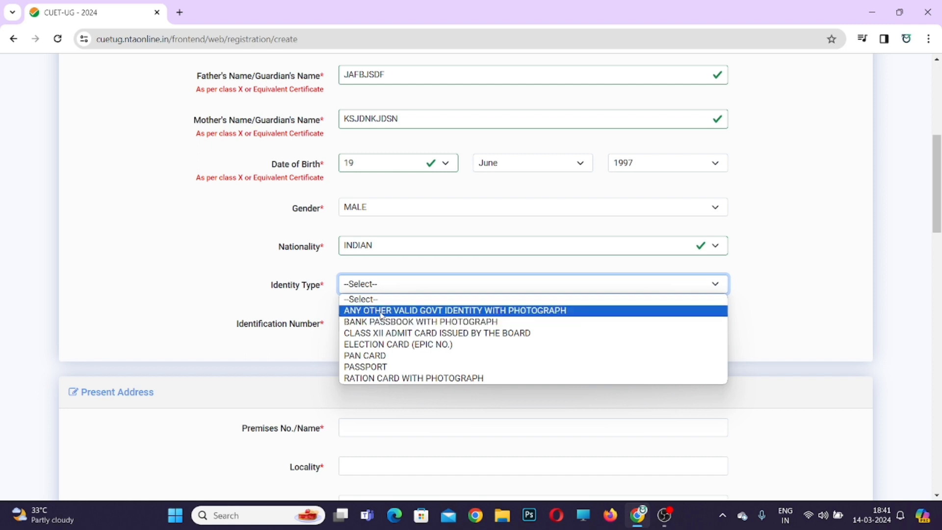
pyautogui.click(380, 310)
pyautogui.scroll(-1, 382, 313)
pyautogui.click(377, 264)
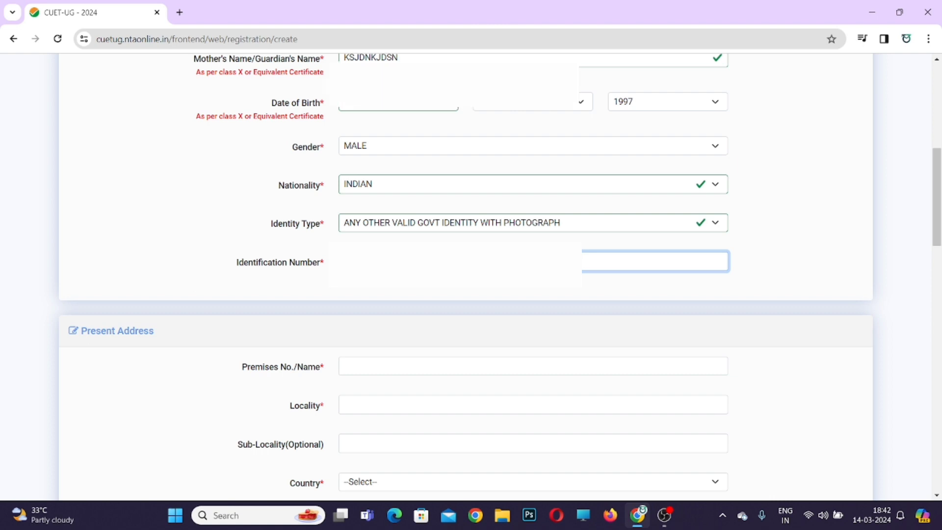
# Step: Enter ADDRESS SAMPLE, SAMPLE and SAMPLE 1 as premises, locality and sub-locality
pyautogui.scroll(-3, 370, 183)
pyautogui.click(369, 183)
pyautogui.write('ADDRESS SAMPLE')
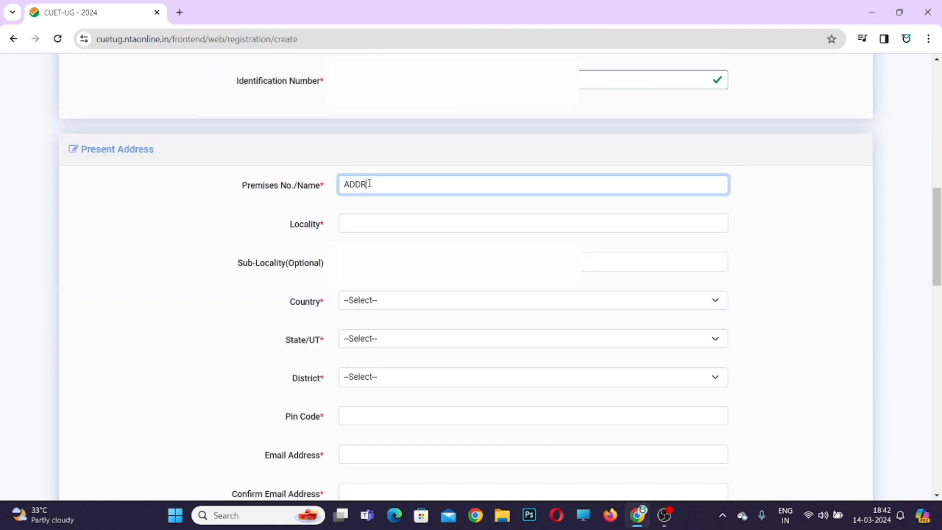
pyautogui.press('Tab')
pyautogui.write('SAMPLE')
pyautogui.press('Tab')
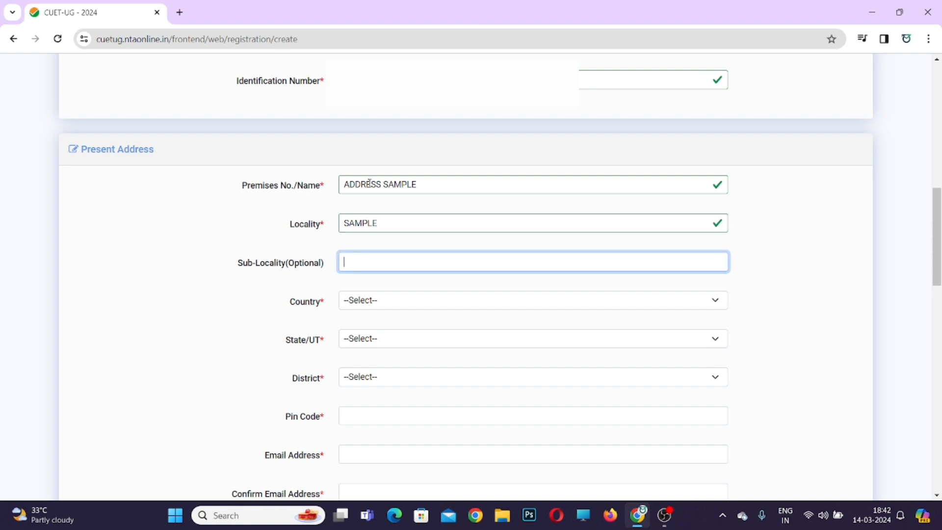
pyautogui.write('SAMPLE 1')
# Step: Set the country to INDIA, state to KERALA and district to Kozhikode
pyautogui.click(437, 300)
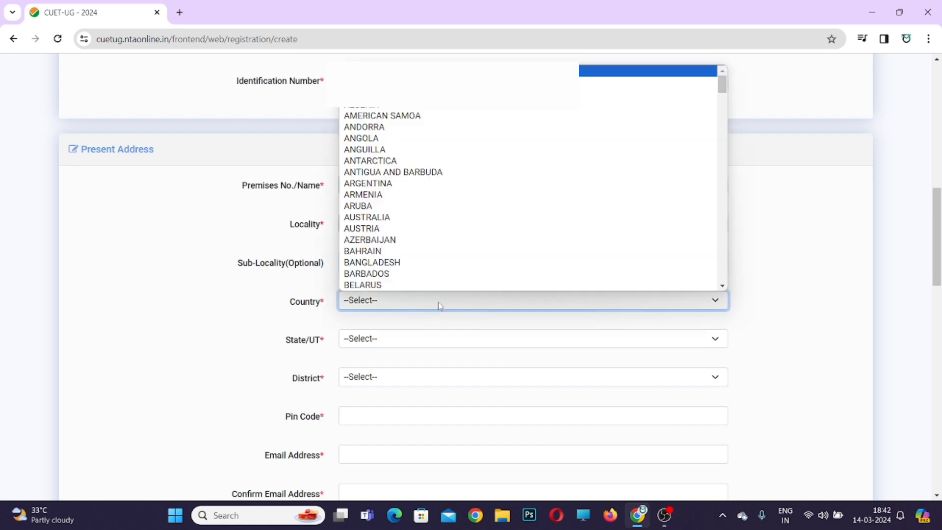
pyautogui.write('india')
pyautogui.press('Return')
pyautogui.click(404, 339)
pyautogui.write('kerala')
pyautogui.press('Return')
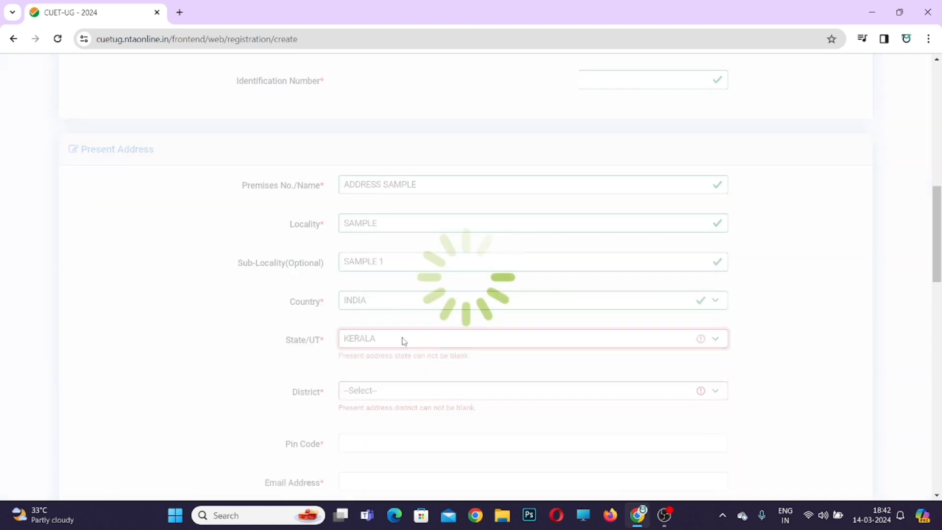
pyautogui.click(378, 378)
pyautogui.write('kas')
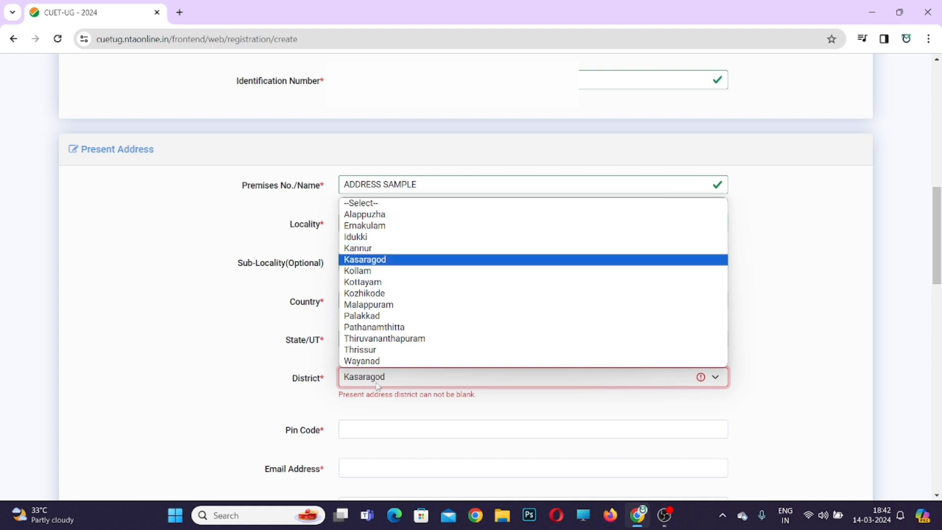
pyautogui.click(402, 292)
# Step: Enter the pin code, the e-mail address and its confirmation, and a +91 mobile number
pyautogui.scroll(-2, 284, 370)
pyautogui.click(370, 319)
pyautogui.write('673601')
pyautogui.press('Tab')
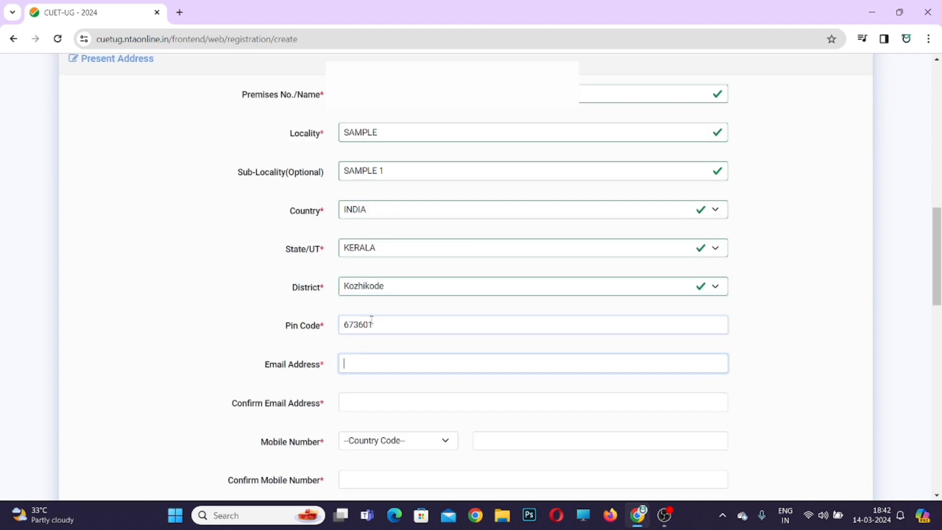
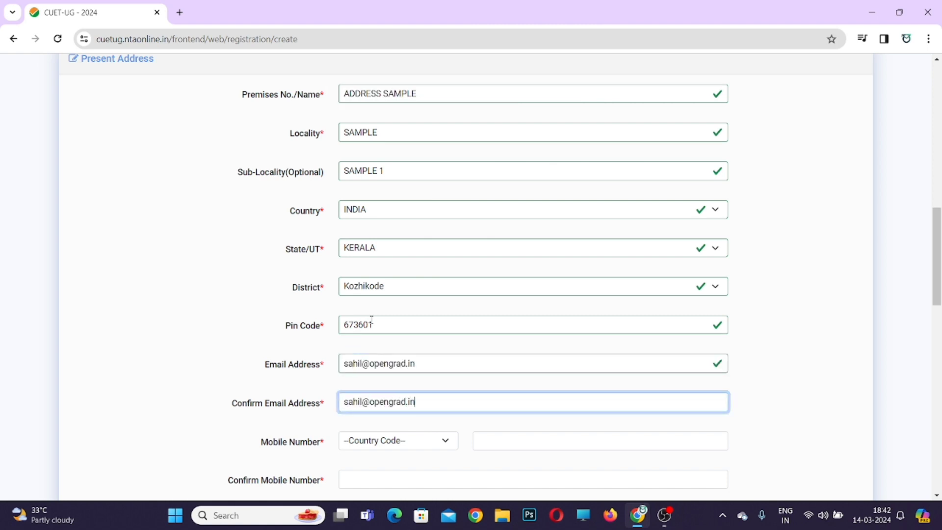
pyautogui.press('Tab')
pyautogui.click(395, 440)
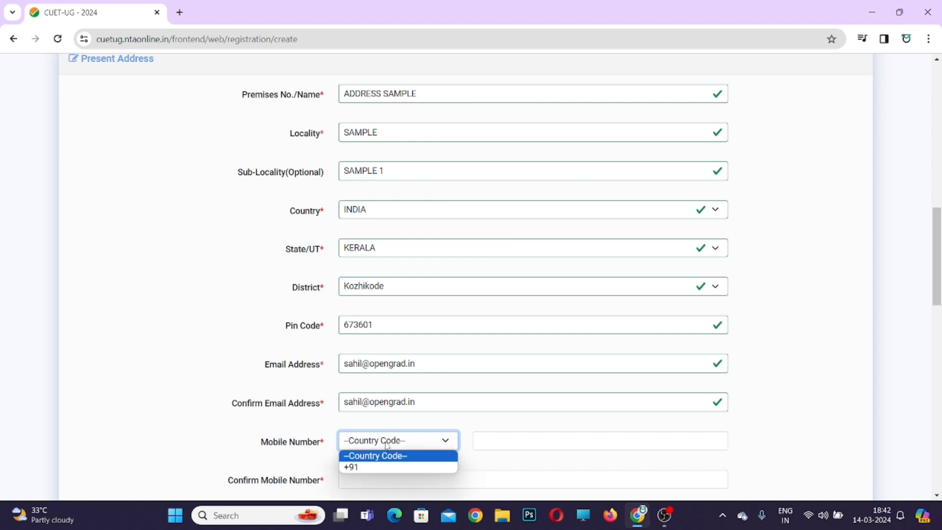
pyautogui.click(379, 467)
pyautogui.click(523, 434)
pyautogui.scroll(-2, 522, 439)
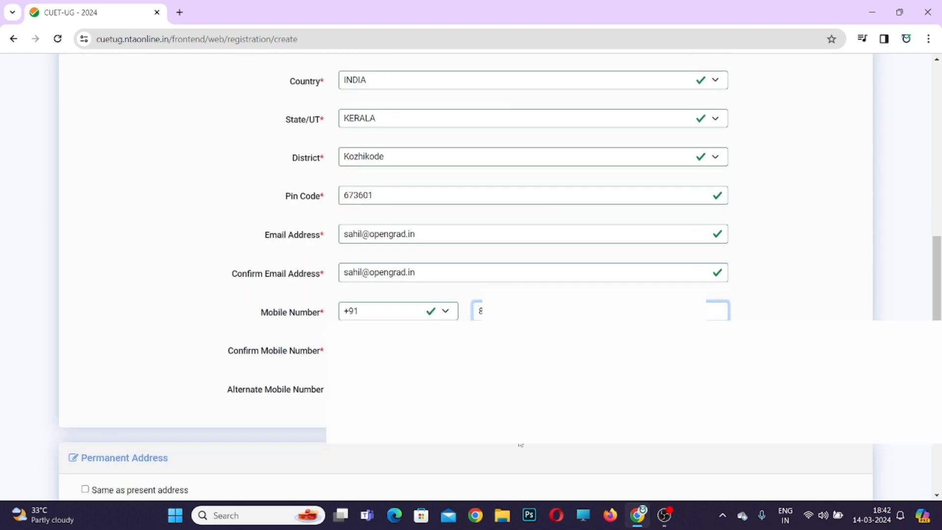
pyautogui.press('Tab')
pyautogui.scroll(-11, 204, 256)
# Step: Enter and confirm the account password
pyautogui.click(375, 169)
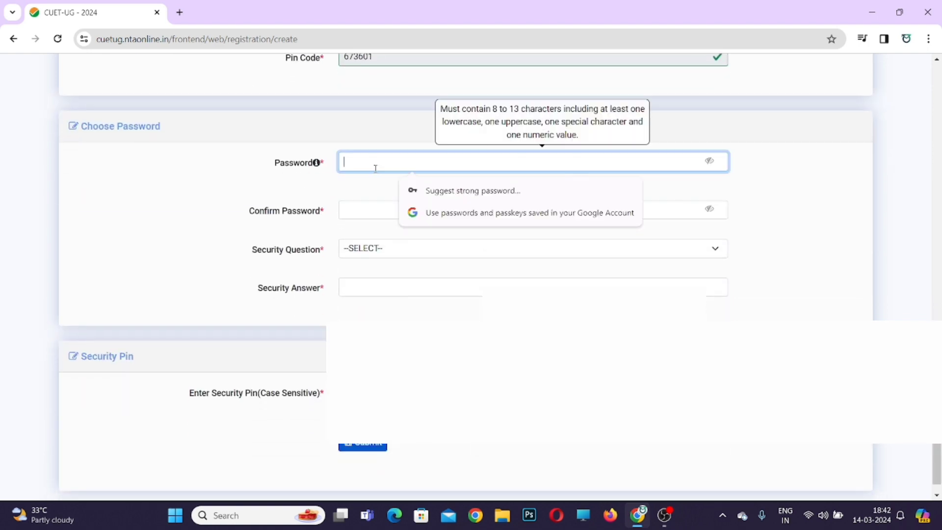
pyautogui.write('*******')
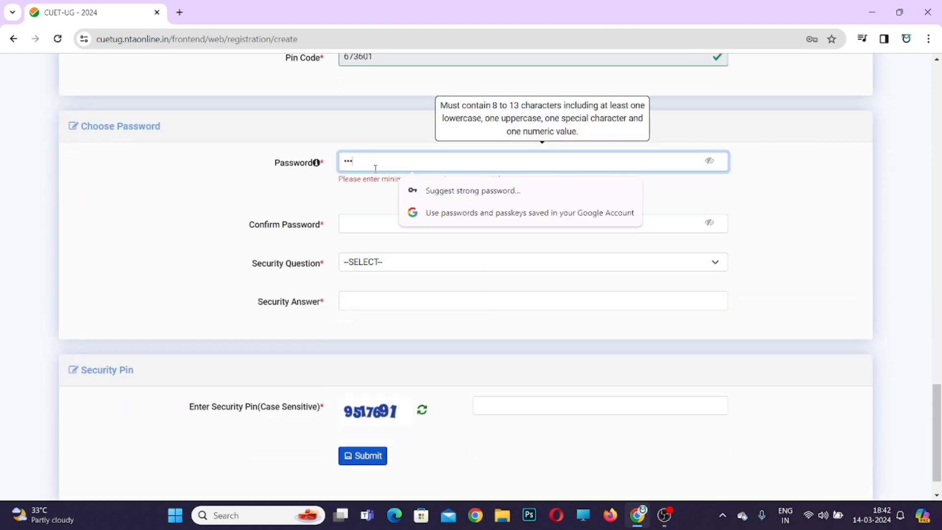
pyautogui.write('***')
pyautogui.press('Tab')
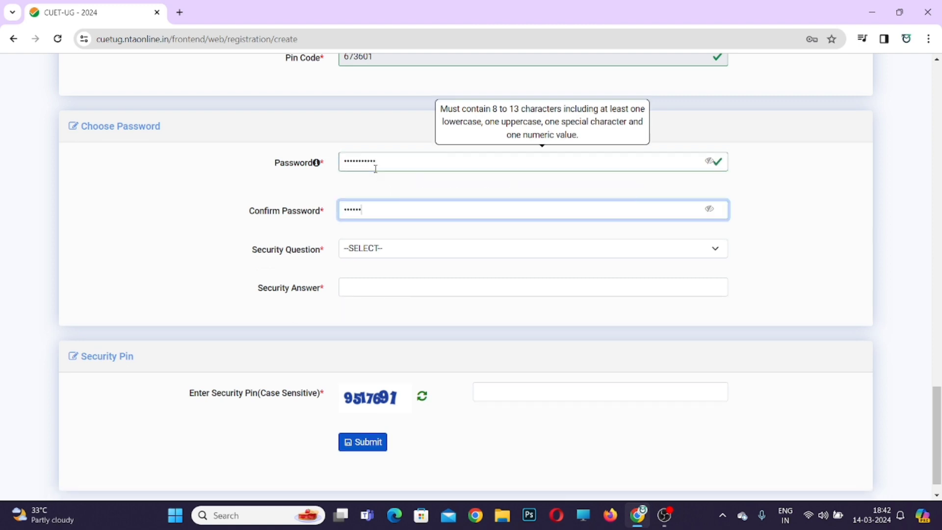
# Step: Choose the first-school security question, give its answer, enter the security pin and submit
pyautogui.click(384, 251)
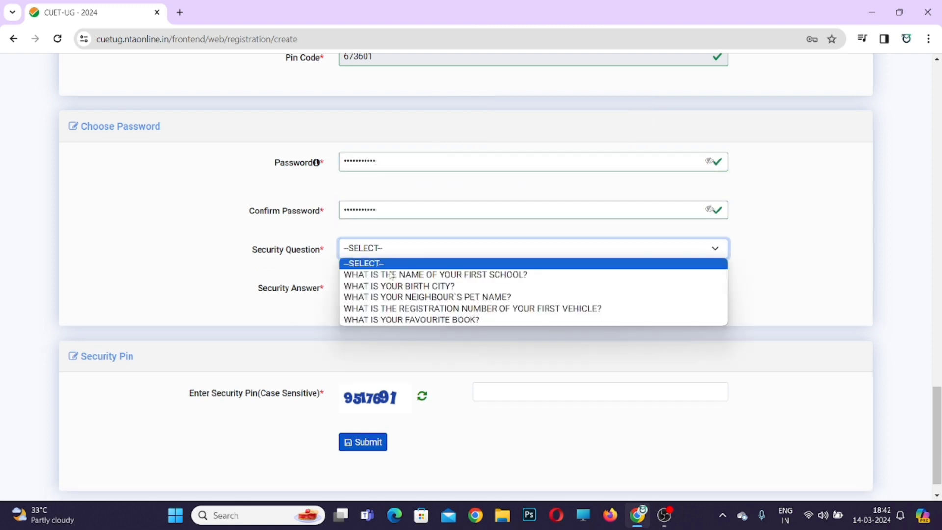
pyautogui.click(385, 276)
pyautogui.click(368, 287)
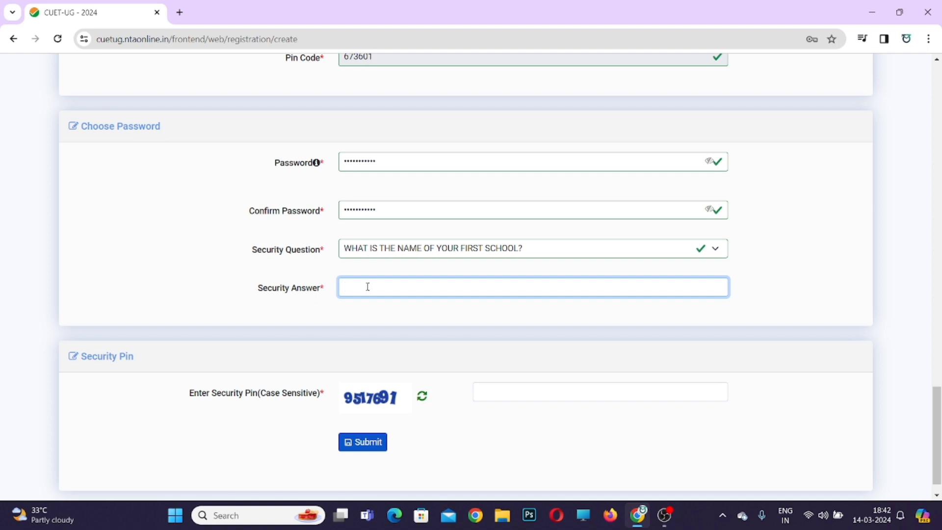
pyautogui.scroll(-1, 367, 286)
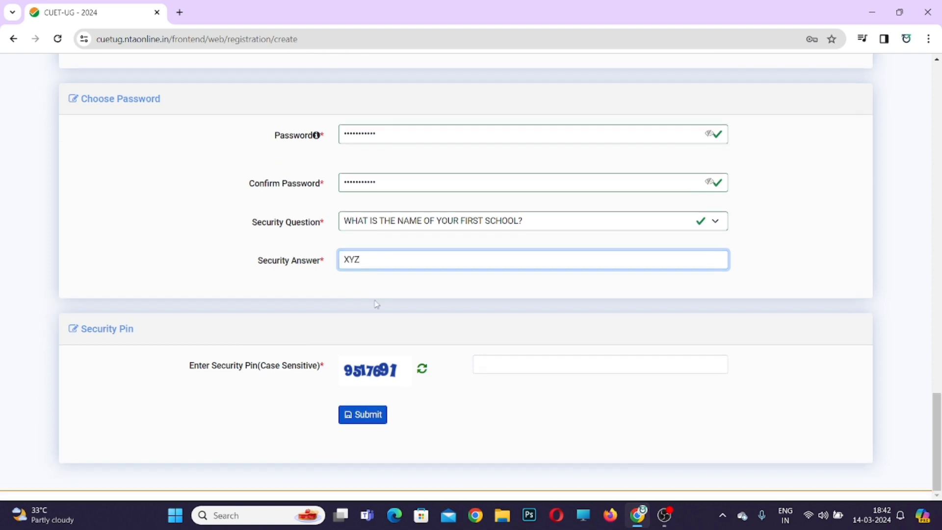
pyautogui.click(497, 364)
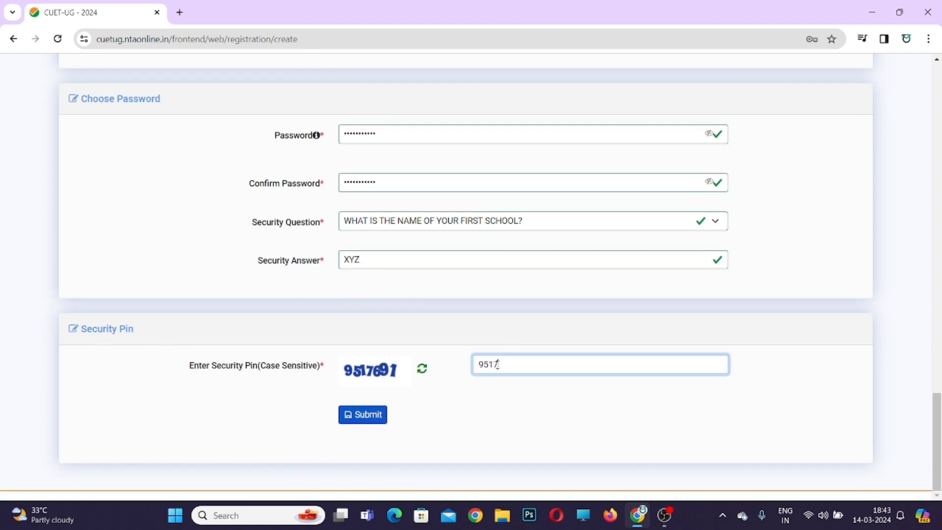
pyautogui.click(368, 417)
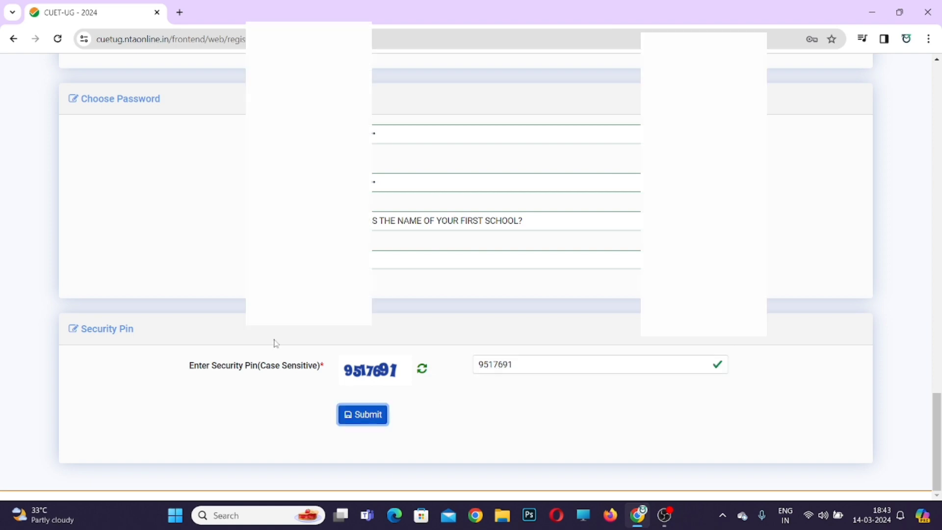
# Step: Tick every particular on the review page: name, father's name, date of birth, mobile and e-mail
pyautogui.scroll(-3, 310, 358)
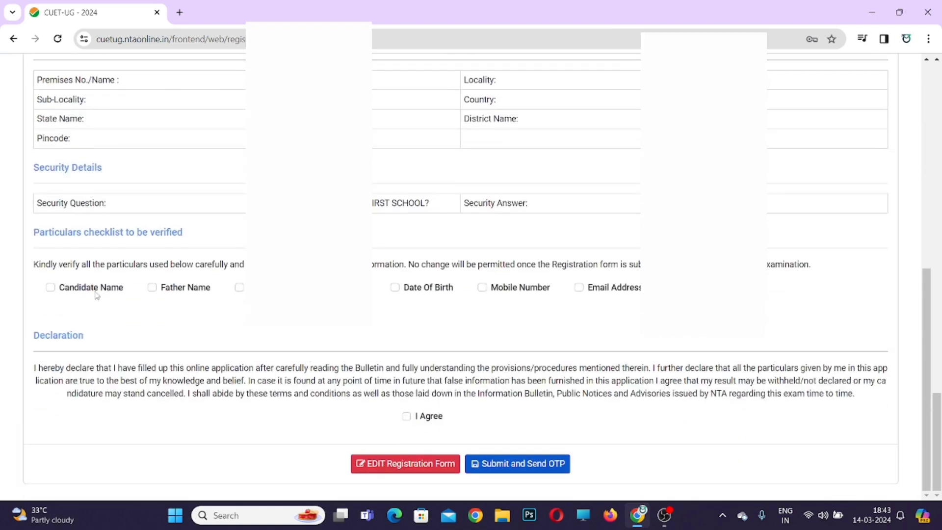
pyautogui.click(62, 288)
pyautogui.scroll(8, 62, 288)
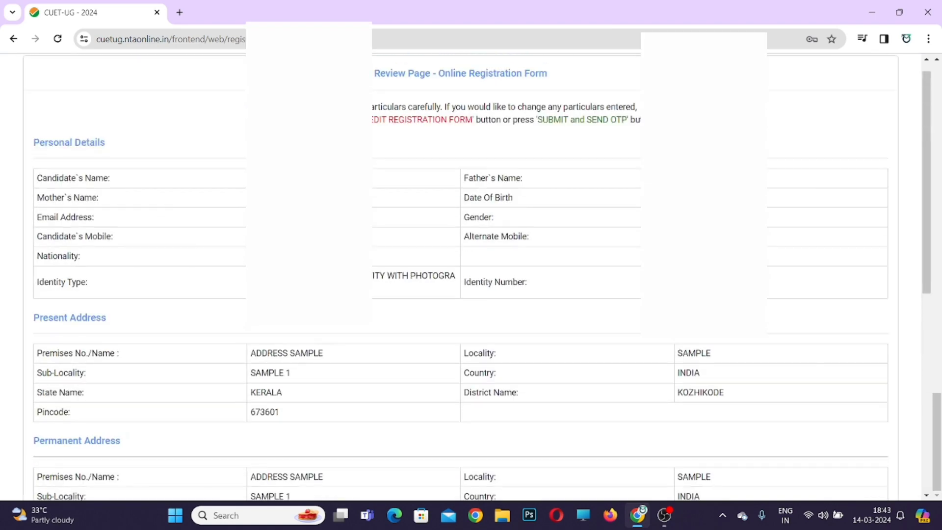
pyautogui.scroll(-8, 171, 290)
pyautogui.scroll(-1, 172, 291)
pyautogui.click(152, 287)
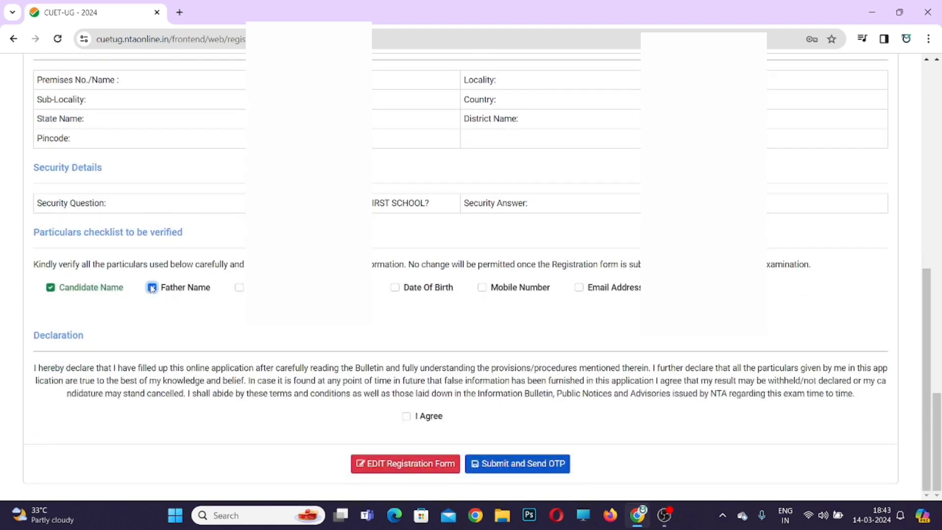
pyautogui.click(238, 287)
pyautogui.click(394, 287)
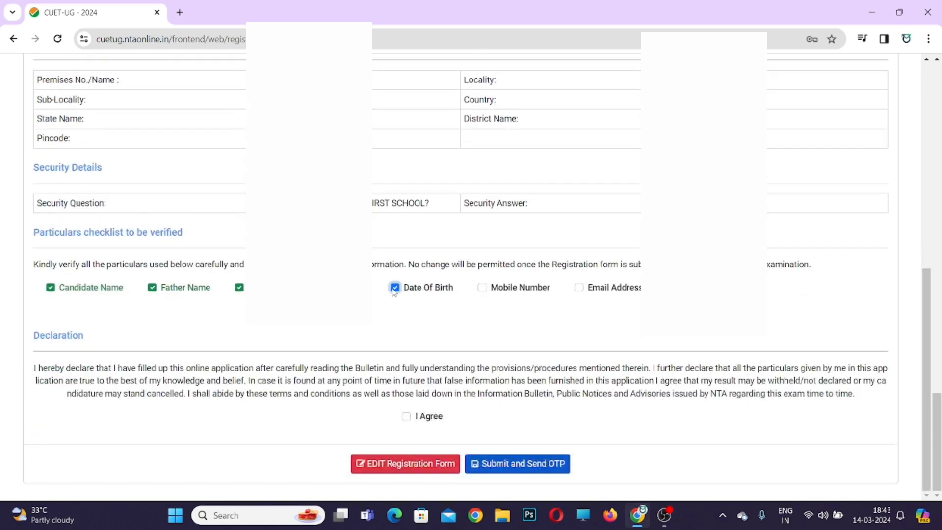
pyautogui.click(482, 287)
pyautogui.click(578, 287)
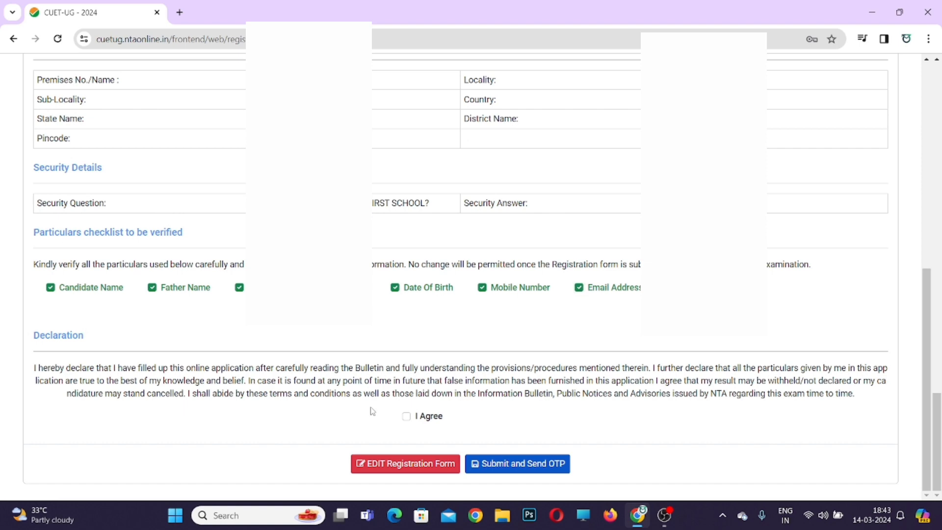
# Step: Agree to the declaration, submit the form and confirm sending the OTP
pyautogui.click(406, 416)
pyautogui.scroll(5, 370, 332)
pyautogui.scroll(-5, 418, 466)
pyautogui.click(495, 461)
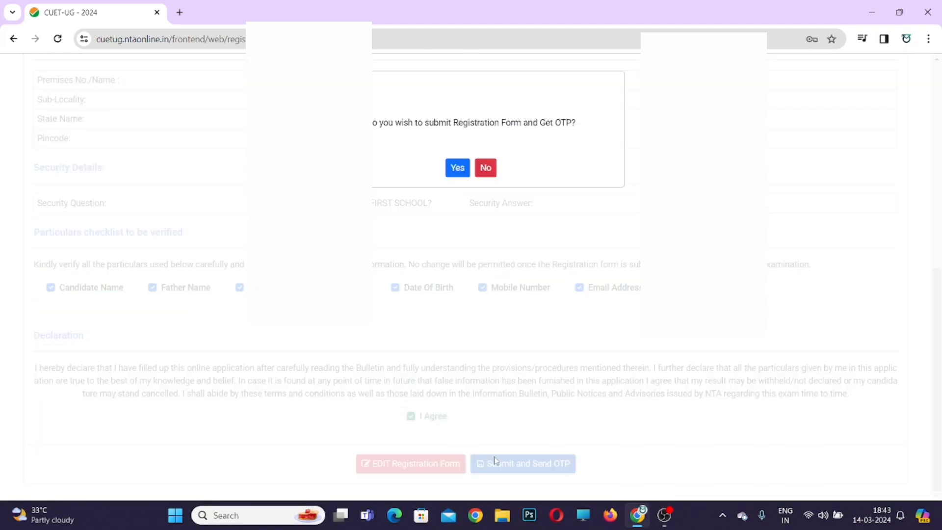
pyautogui.click(457, 167)
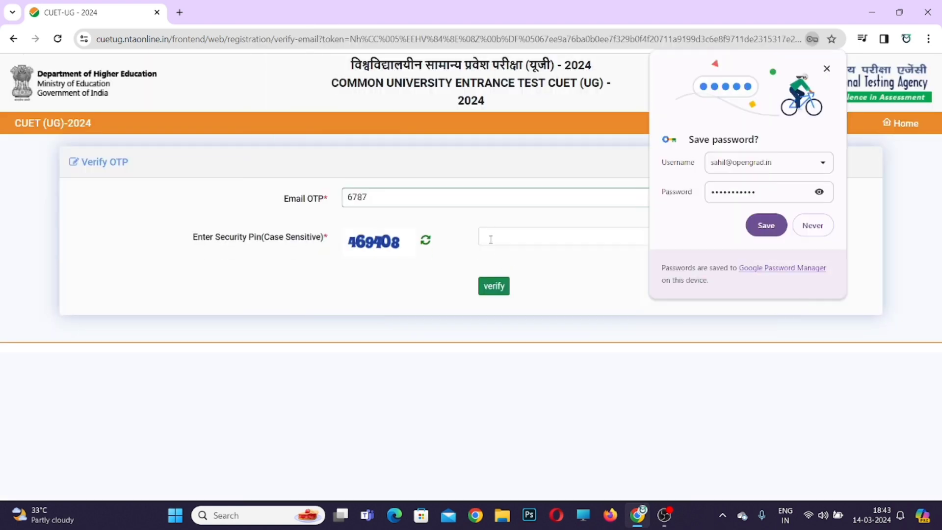
# Step: Verify the e-mail OTP and security pin, then acknowledge the account-verified message
pyautogui.click(827, 230)
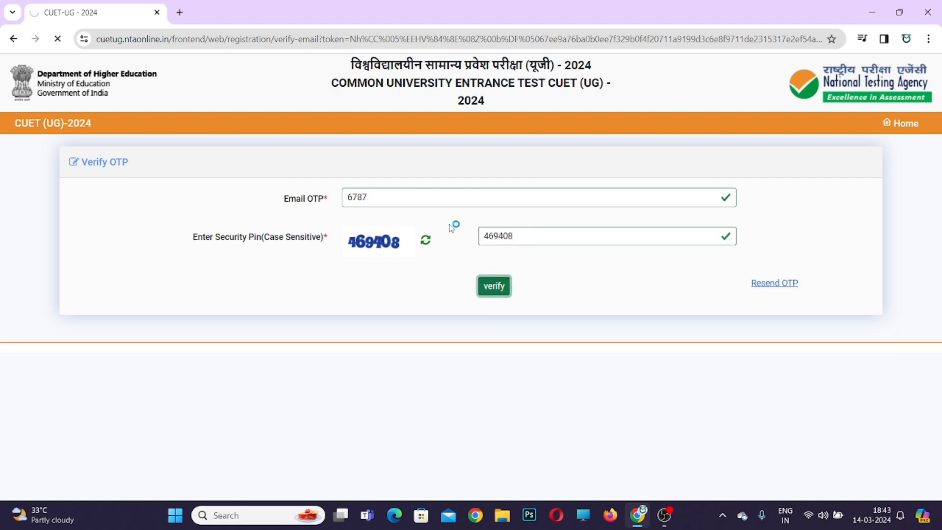
pyautogui.click(495, 288)
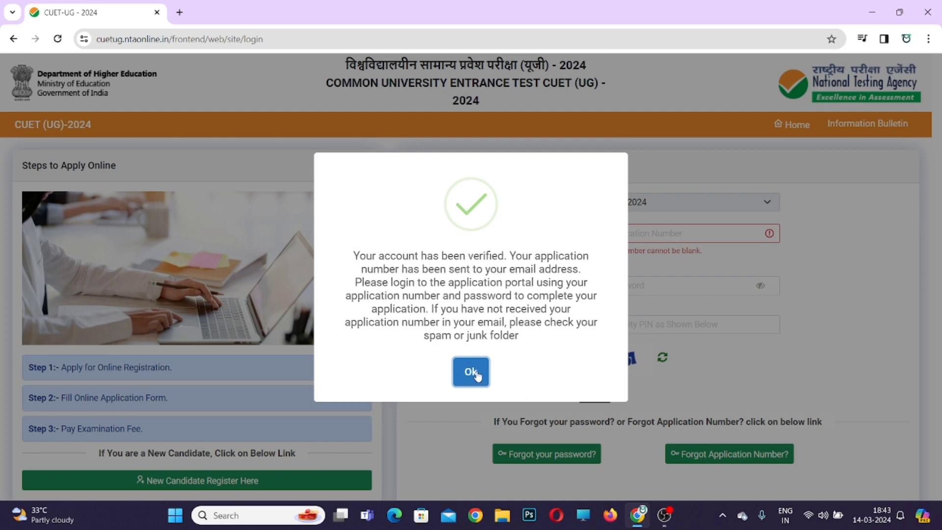
pyautogui.click(471, 372)
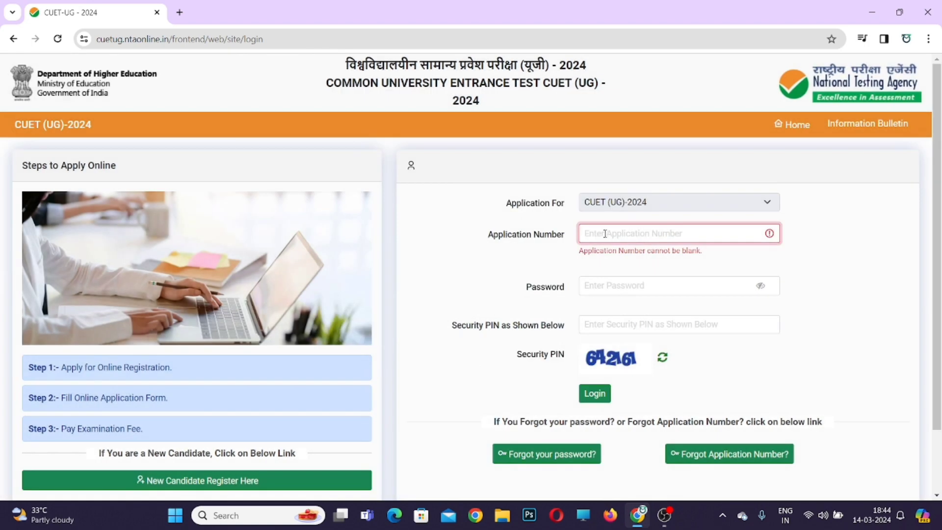
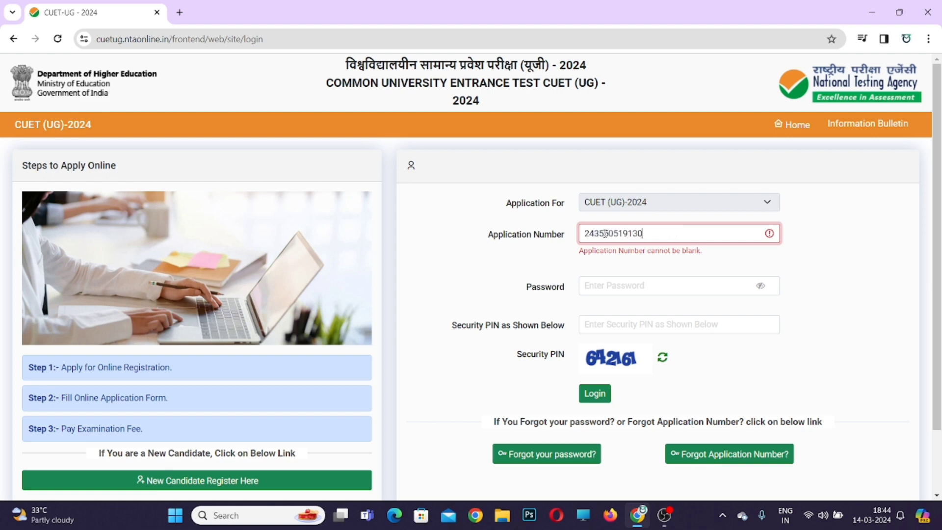
# Step: Log in with the application number, password and security PIN
pyautogui.click(637, 287)
pyautogui.write('•••••••••••')
pyautogui.press('Tab')
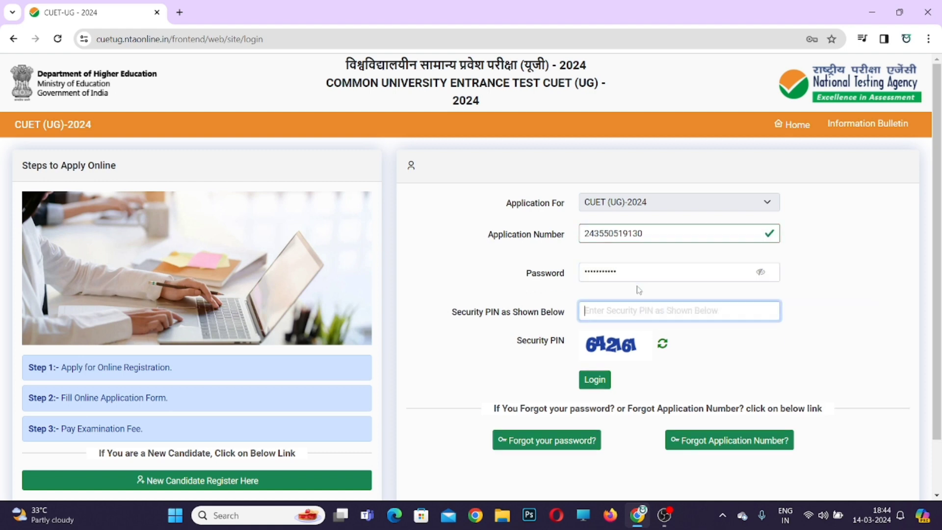
pyautogui.write('Ope')
pyautogui.press('BackSpace')
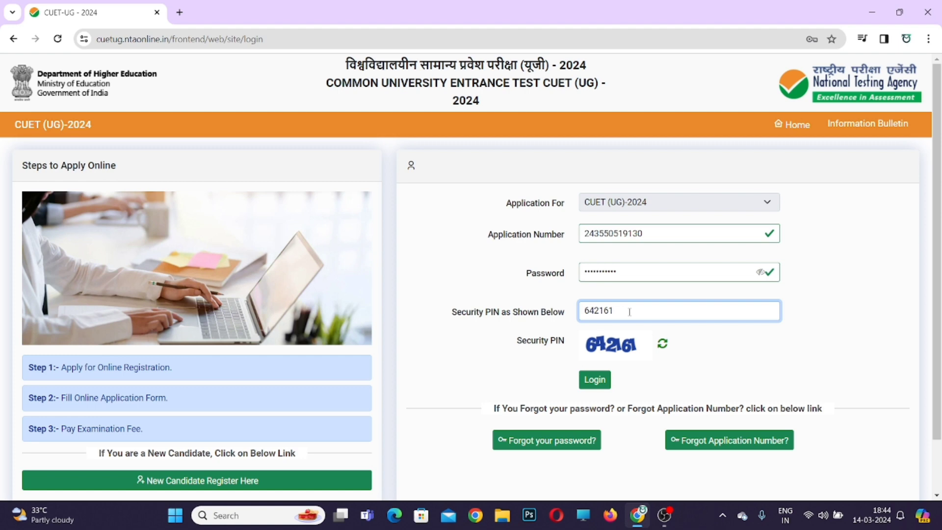
pyautogui.press('Return')
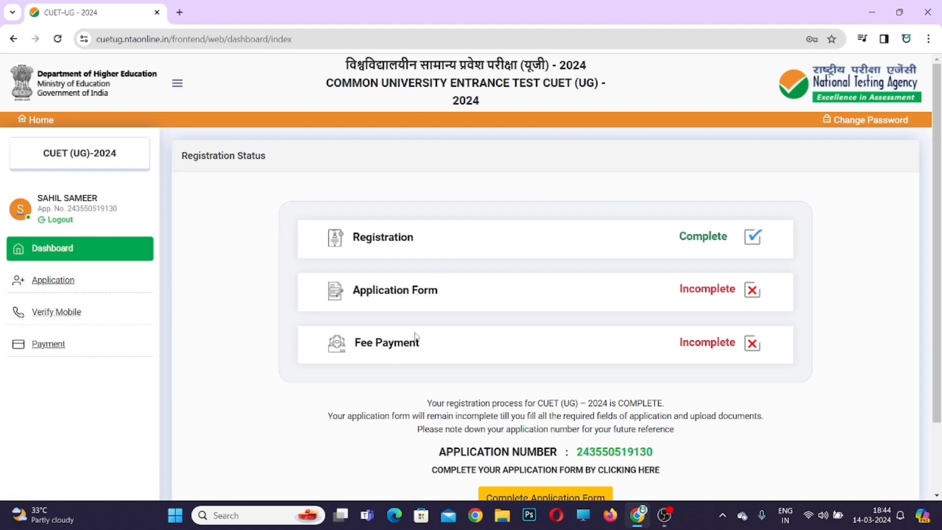
# Step: Open Contact Details from the Application section and tick the I AGREE declaration
pyautogui.click(68, 279)
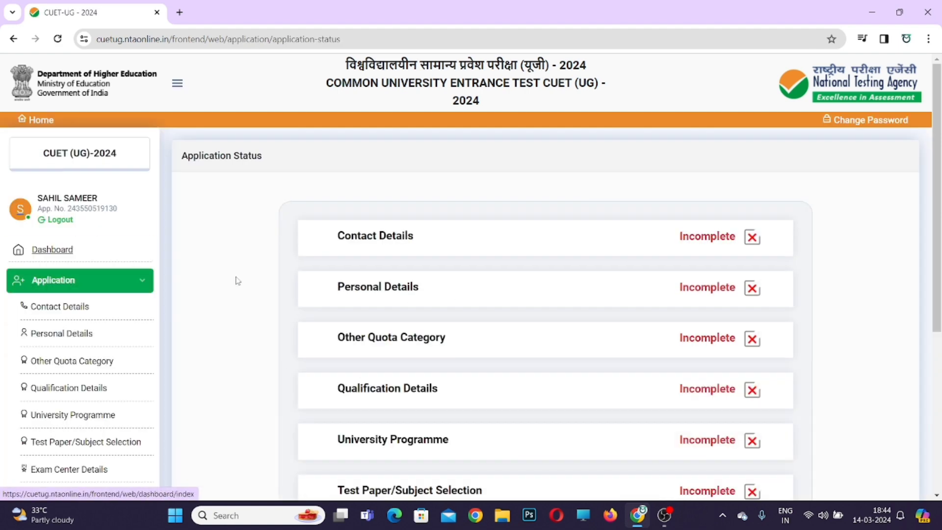
pyautogui.scroll(-2, 280, 348)
pyautogui.scroll(1, 515, 162)
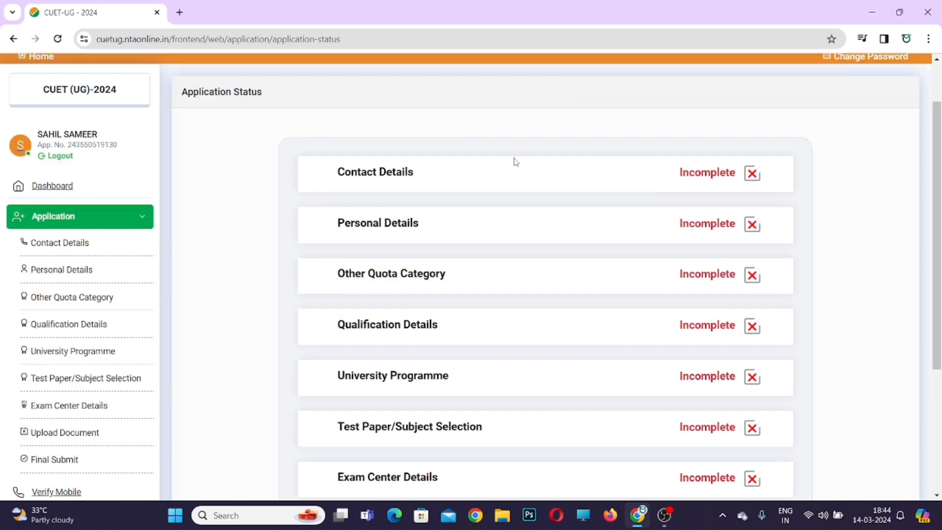
pyautogui.click(76, 241)
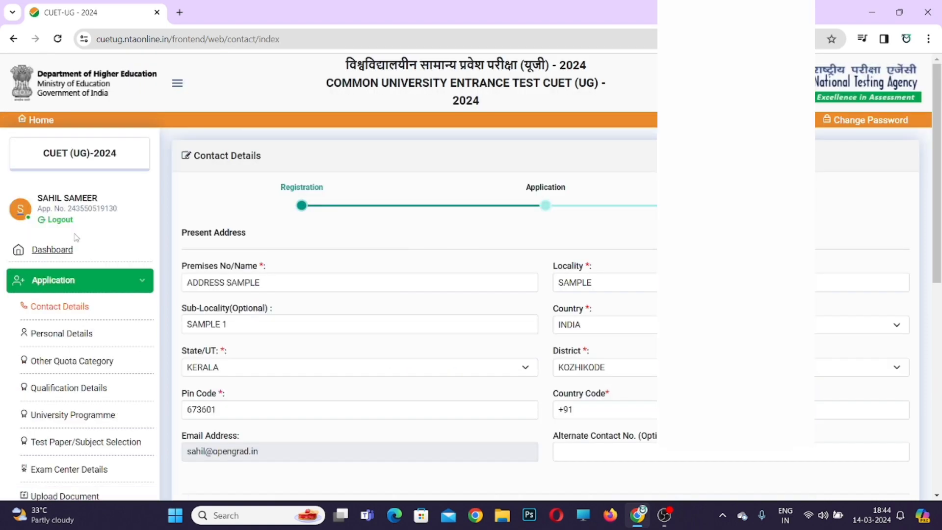
pyautogui.scroll(-3, 284, 264)
pyautogui.scroll(-5, 476, 293)
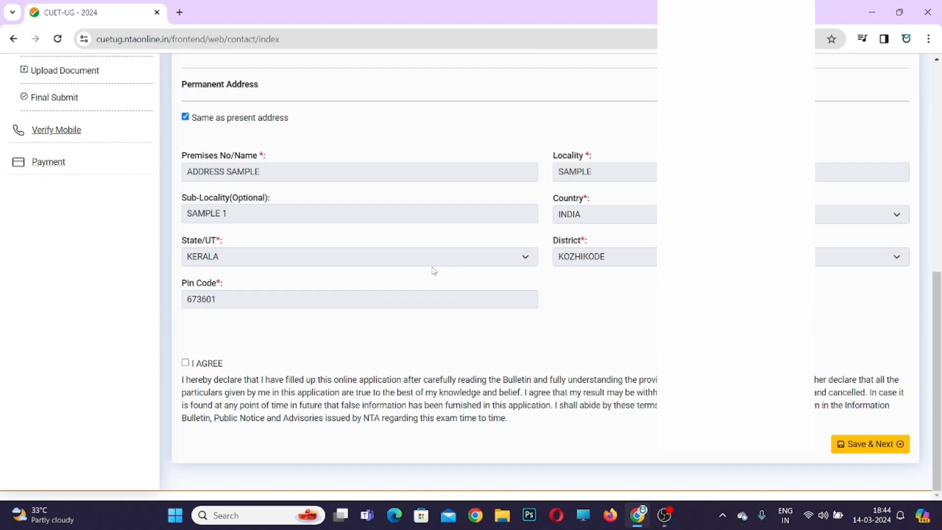
pyautogui.click(185, 363)
# Step: Save the Contact Details and acknowledge the saved confirmation
pyautogui.click(870, 444)
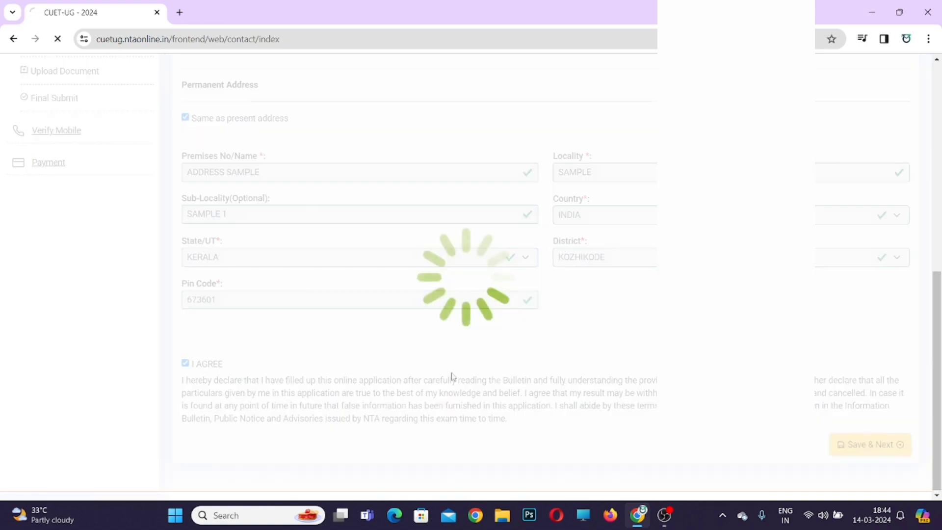
pyautogui.click(468, 342)
pyautogui.scroll(-6, 306, 361)
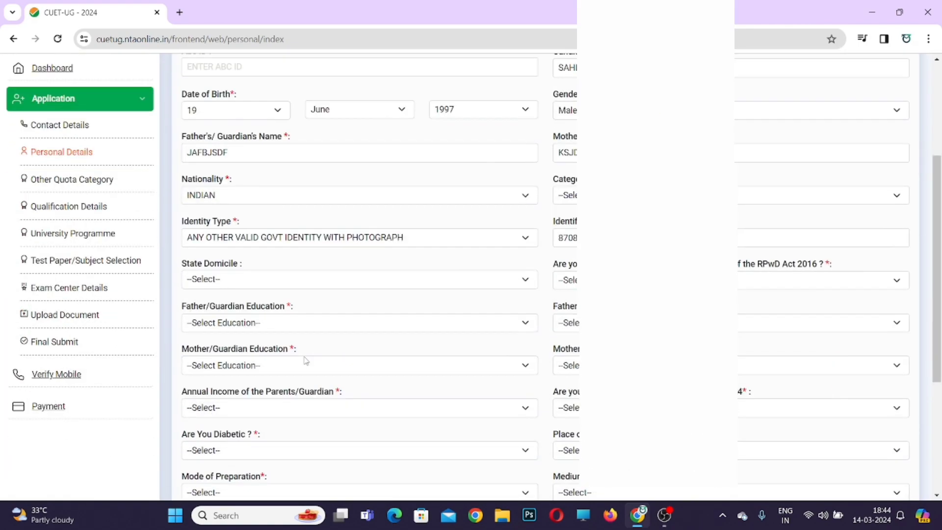
pyautogui.scroll(3, 297, 348)
pyautogui.click(235, 292)
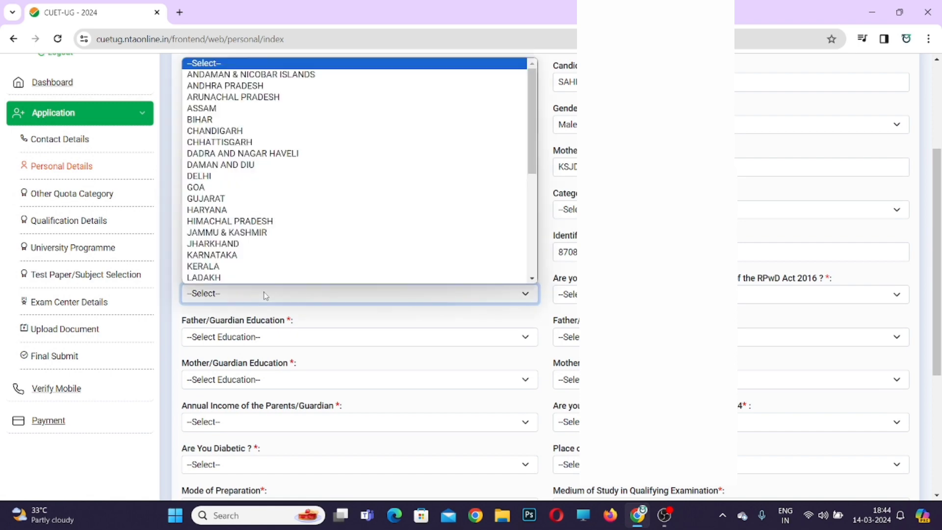
pyautogui.click(274, 294)
pyautogui.scroll(-1, 540, 277)
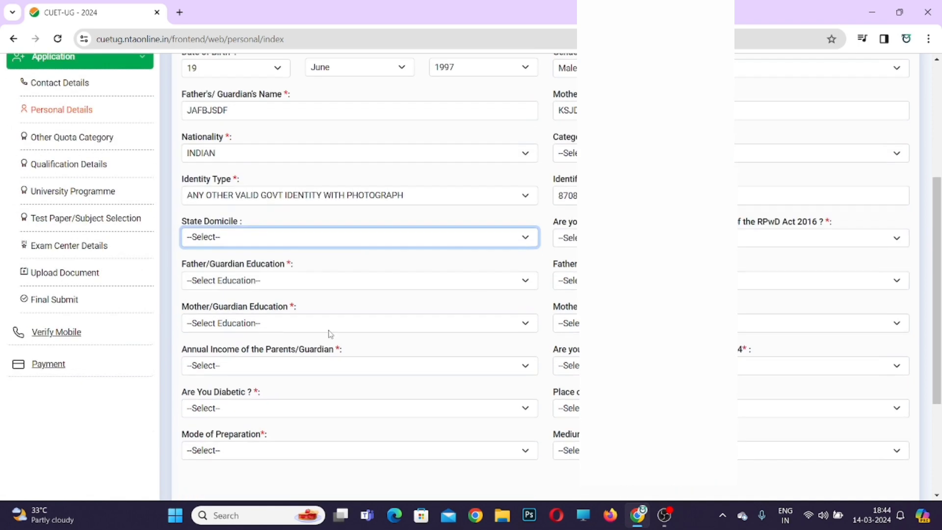
pyautogui.scroll(-2, 330, 334)
pyautogui.scroll(2, 380, 301)
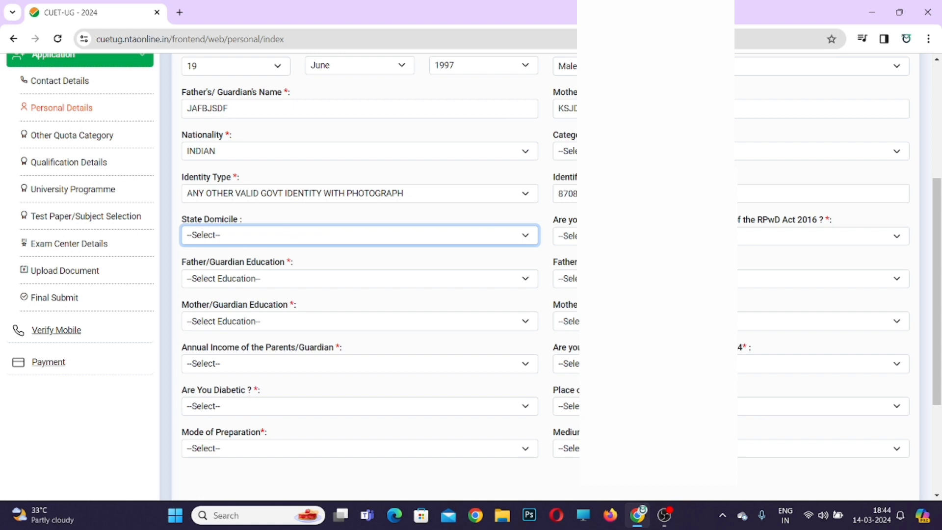
# Step: Set category to ST, state domicile to KERALA, and answer No to RPwD disability
pyautogui.click(655, 151)
pyautogui.click(750, 223)
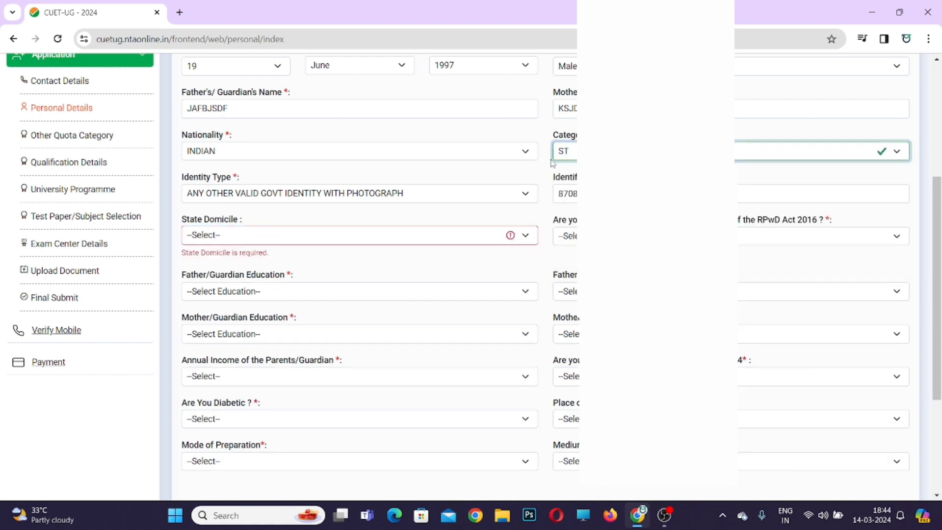
pyautogui.scroll(-1, 212, 198)
pyautogui.click(212, 198)
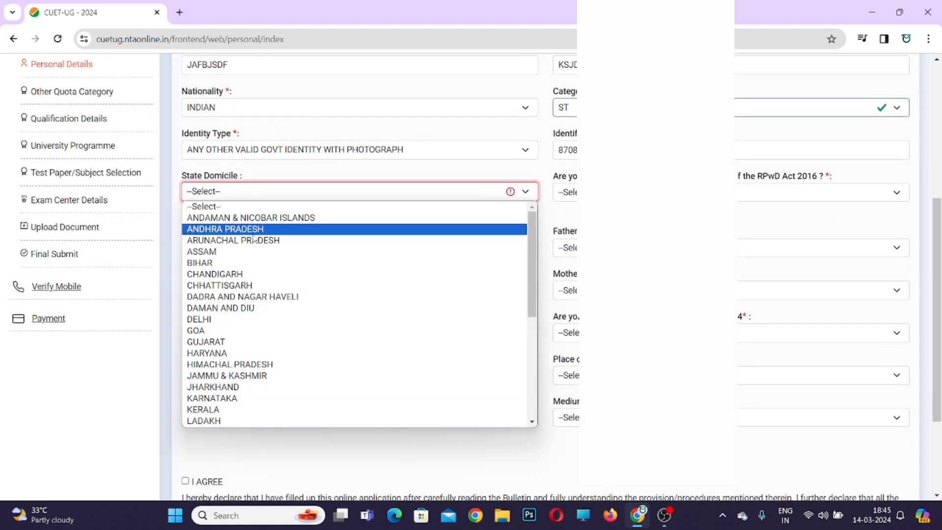
pyautogui.write('ke')
pyautogui.press('Return')
pyautogui.click(574, 186)
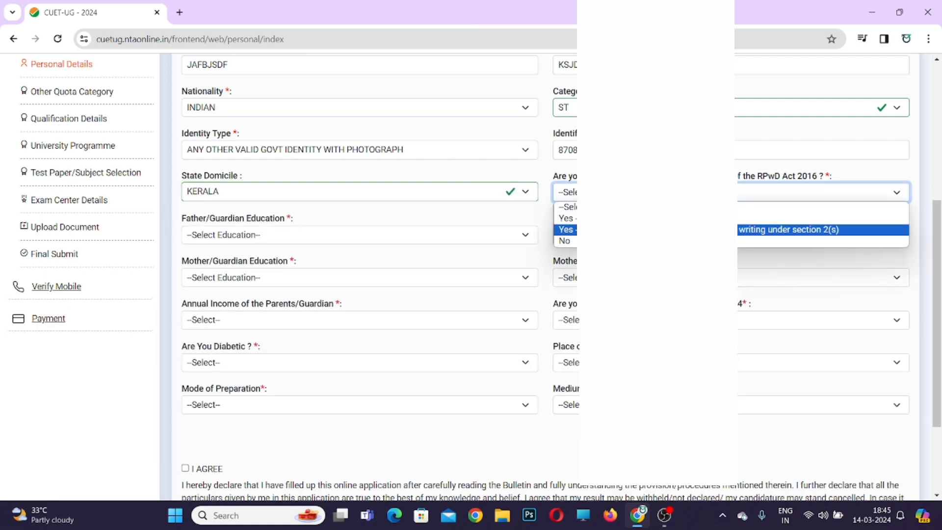
pyautogui.click(564, 241)
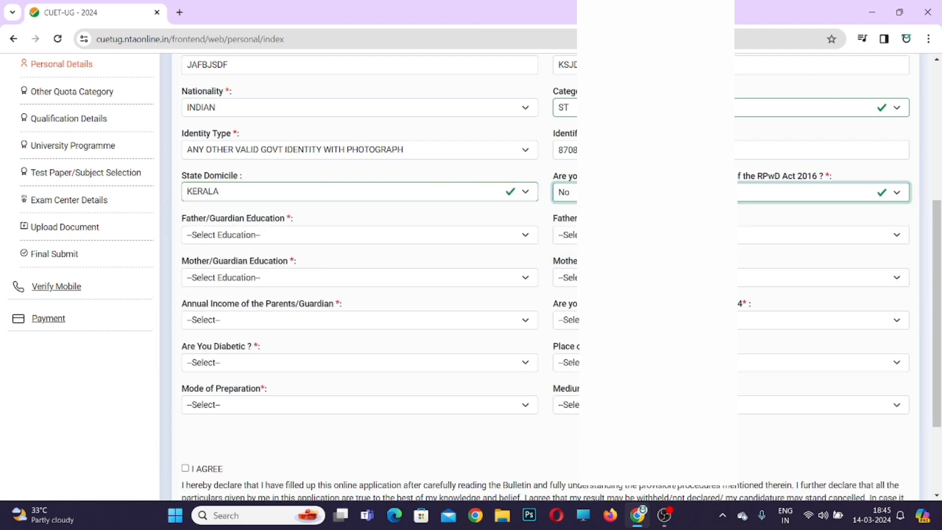
# Step: Set father's education Defence, mother's Business, twin applicant No, and residence RURAL
pyautogui.click(565, 235)
pyautogui.click(566, 273)
pyautogui.click(567, 277)
pyautogui.click(567, 337)
pyautogui.click(566, 320)
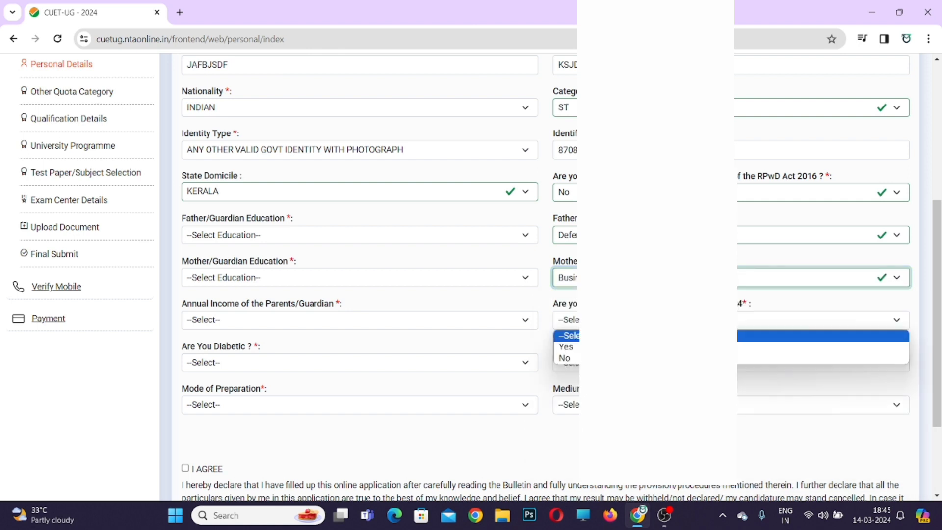
pyautogui.click(566, 320)
pyautogui.click(566, 320)
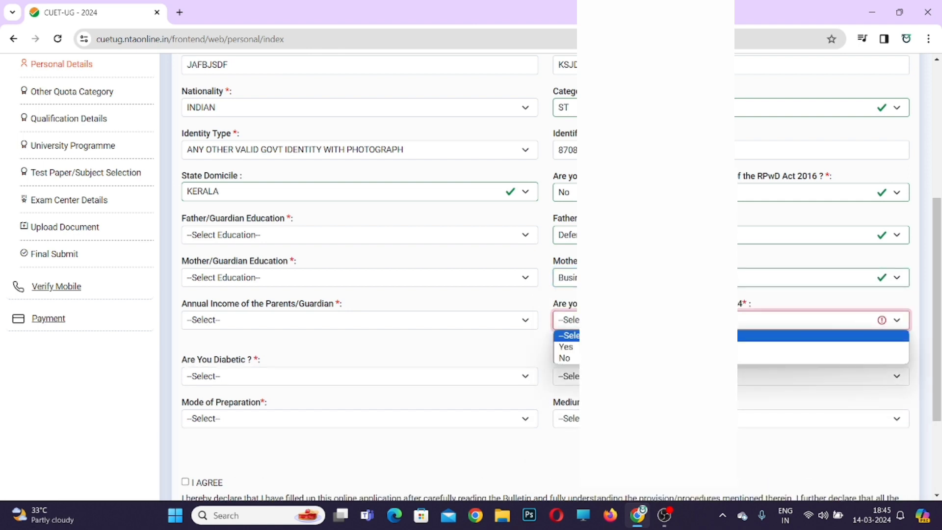
pyautogui.click(567, 319)
pyautogui.click(567, 319)
pyautogui.click(564, 357)
pyautogui.click(566, 362)
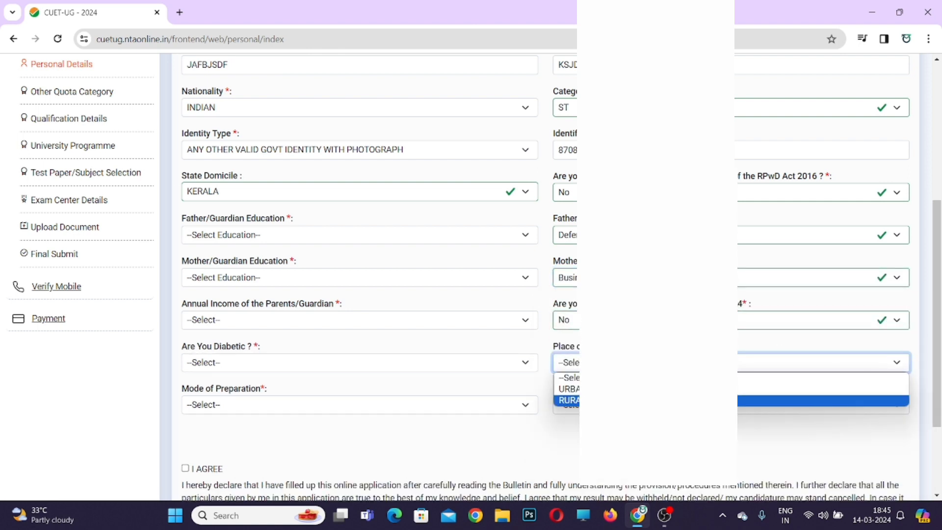
pyautogui.click(657, 400)
# Step: Choose English medium, Self-Study preparation, diabetic No, and income 100001 – 200000
pyautogui.click(658, 404)
pyautogui.click(657, 321)
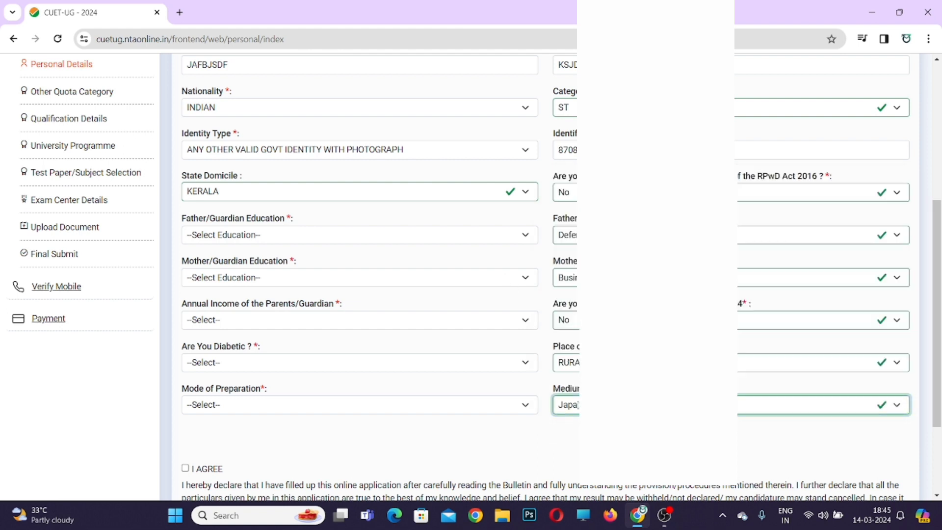
pyautogui.click(564, 404)
pyautogui.click(564, 187)
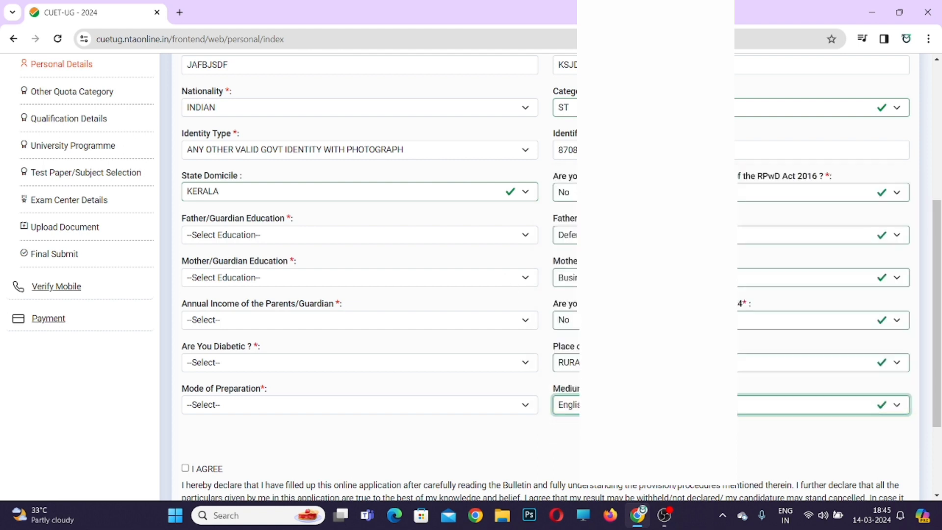
pyautogui.click(417, 411)
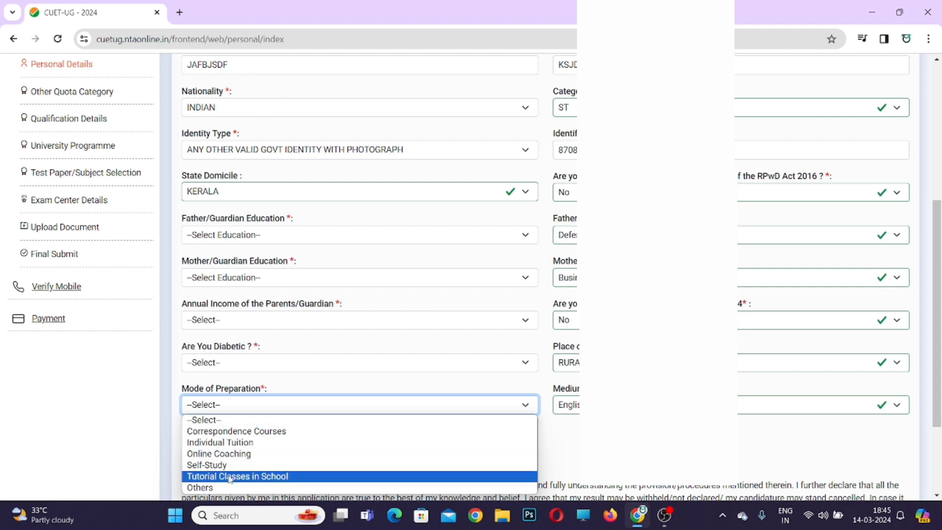
pyautogui.click(234, 464)
pyautogui.click(231, 363)
pyautogui.click(231, 399)
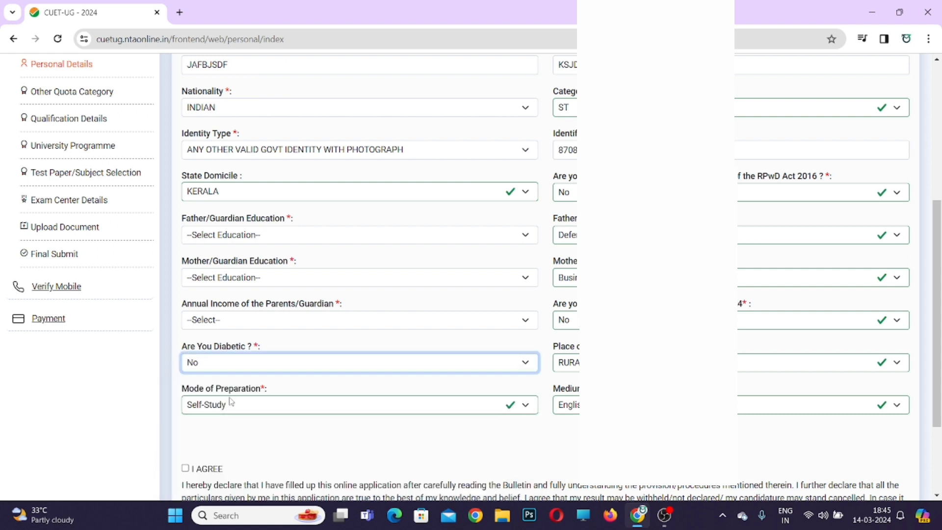
pyautogui.click(221, 321)
pyautogui.click(247, 363)
# Step: Change mother's education to Graduate, agree to the declaration, and attempt saving
pyautogui.scroll(1, 247, 366)
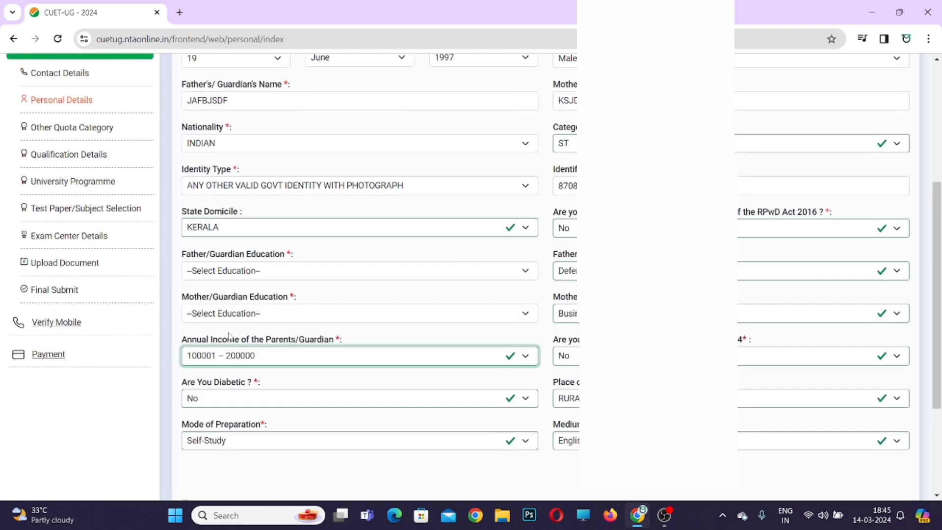
pyautogui.click(229, 321)
pyautogui.click(236, 357)
pyautogui.scroll(-4, 236, 356)
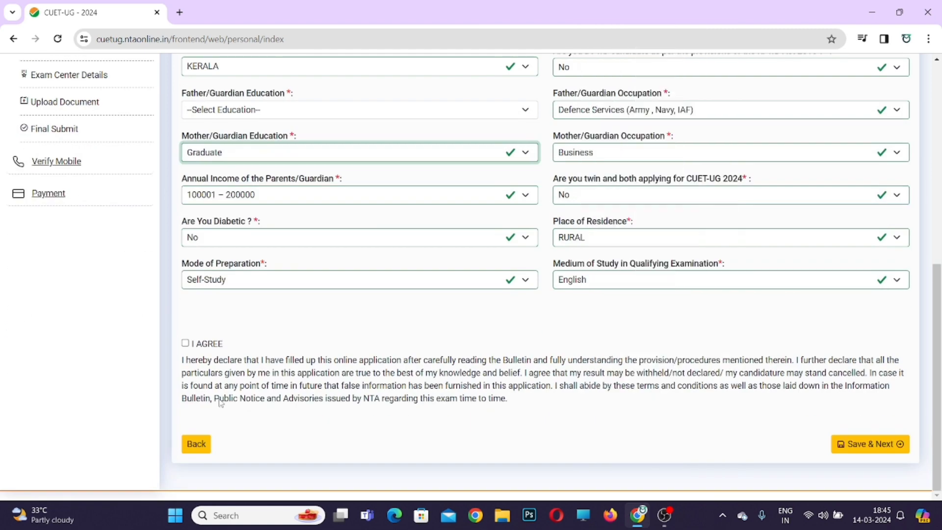
pyautogui.click(185, 342)
pyautogui.click(897, 446)
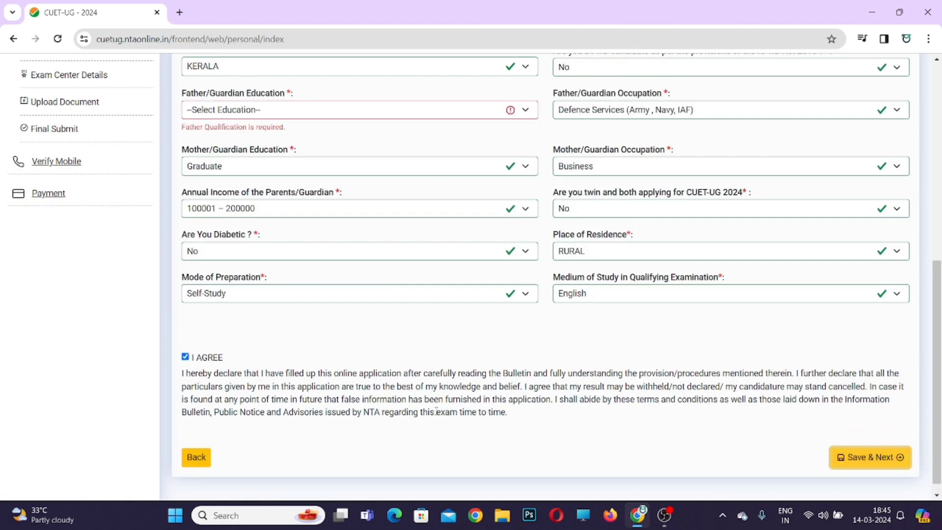
# Step: Correct father's education to Illiterate and save the personal details
pyautogui.click(243, 107)
pyautogui.click(240, 128)
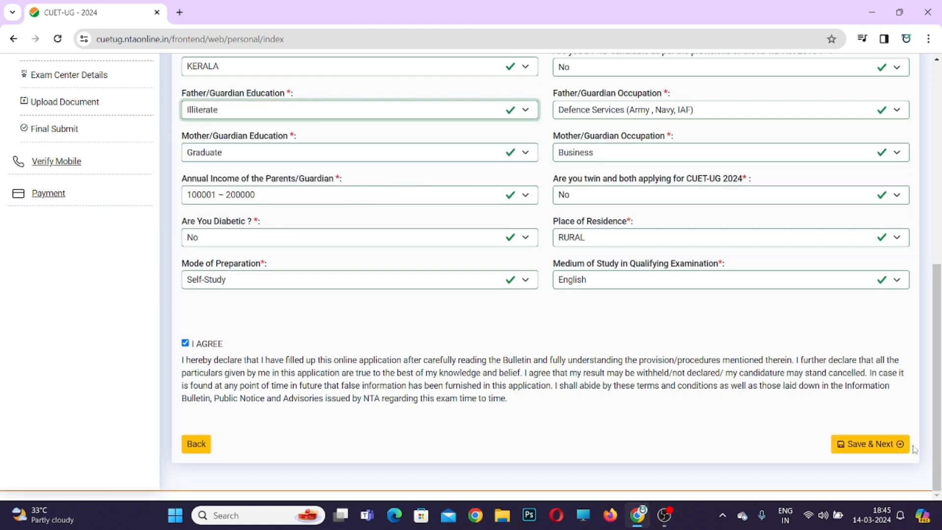
pyautogui.click(871, 444)
pyautogui.scroll(-2, 119, 368)
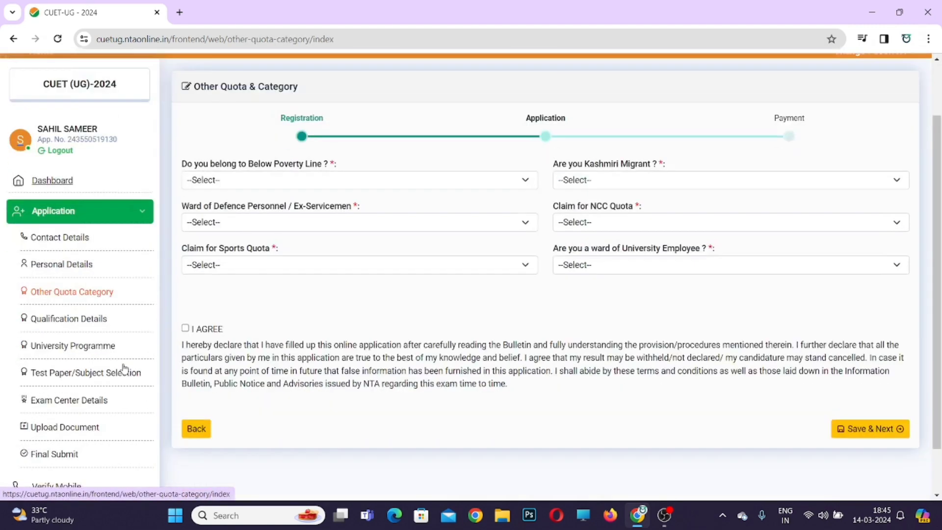
# Step: Answer Yes for Below Poverty Line and No for Kashmiri Migrant, defence ward, NCC
pyautogui.click(266, 154)
pyautogui.click(252, 181)
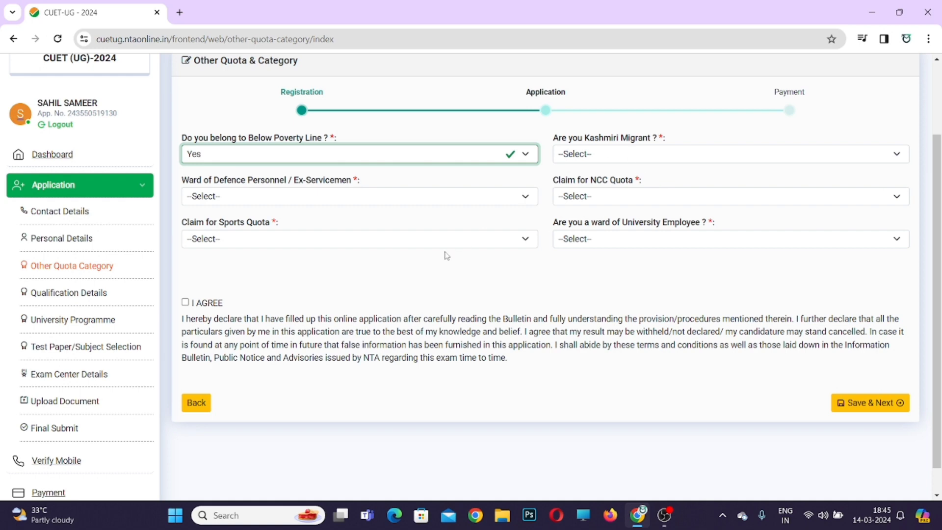
pyautogui.click(613, 155)
pyautogui.click(599, 191)
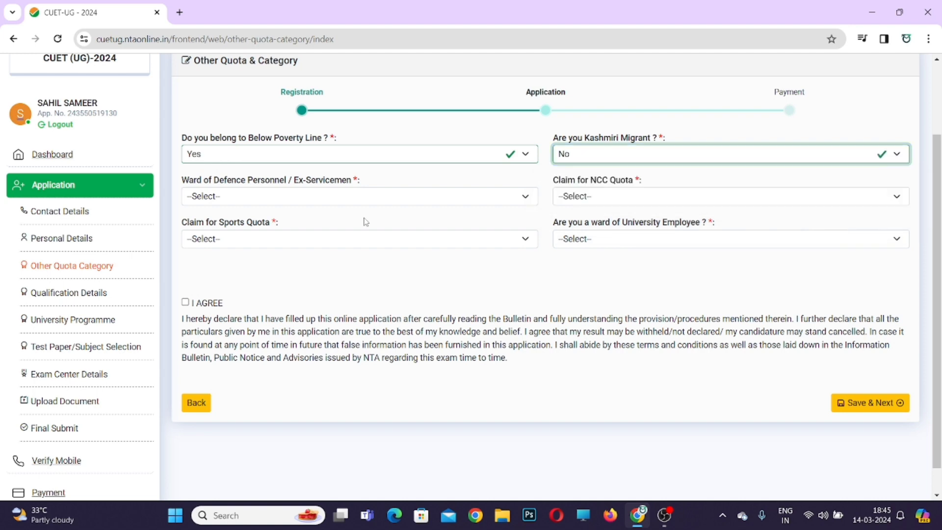
pyautogui.click(310, 201)
pyautogui.click(278, 234)
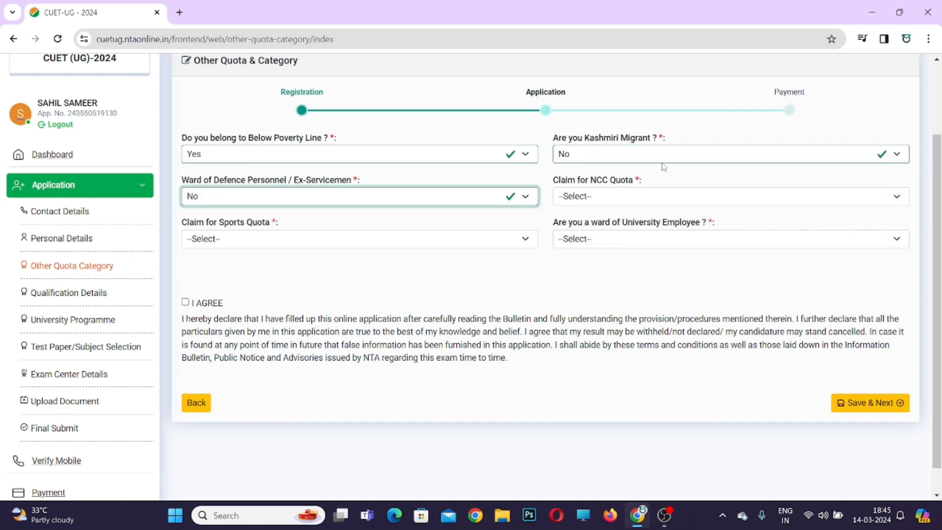
pyautogui.click(599, 197)
pyautogui.click(602, 235)
# Step: Answer sports quota and father's university employment No, university employee ward initially Yes
pyautogui.click(603, 237)
pyautogui.click(602, 263)
pyautogui.click(471, 241)
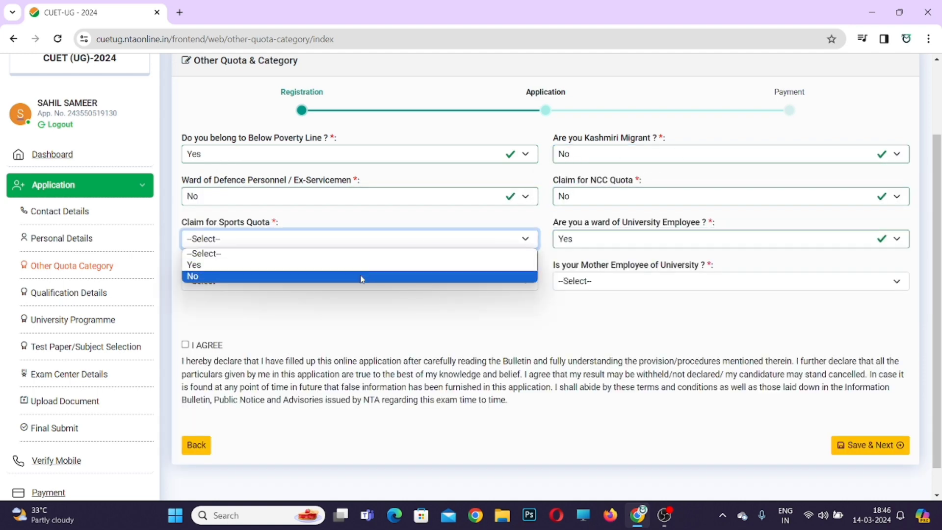
pyautogui.click(324, 276)
pyautogui.click(311, 281)
pyautogui.click(344, 307)
pyautogui.click(491, 282)
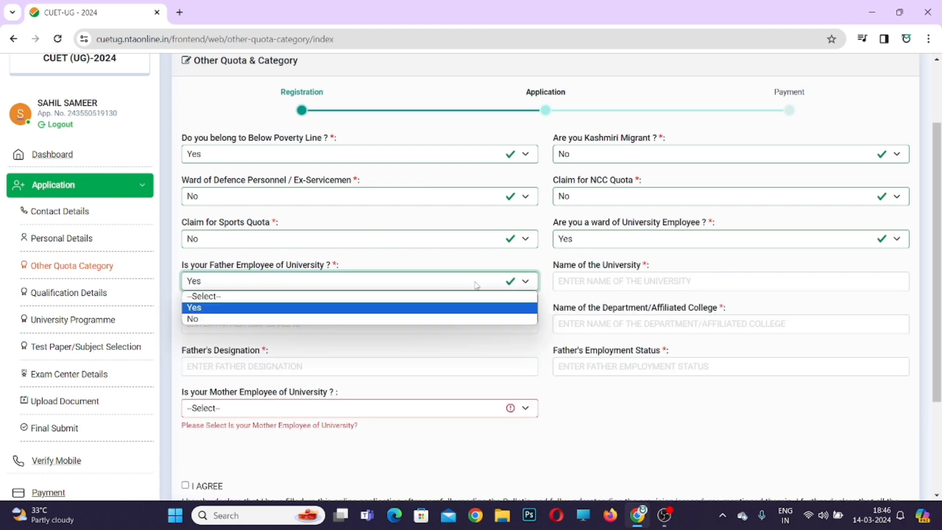
pyautogui.click(388, 318)
# Step: Agree to the declaration, change university employee ward to No, and save
pyautogui.scroll(-1, 314, 252)
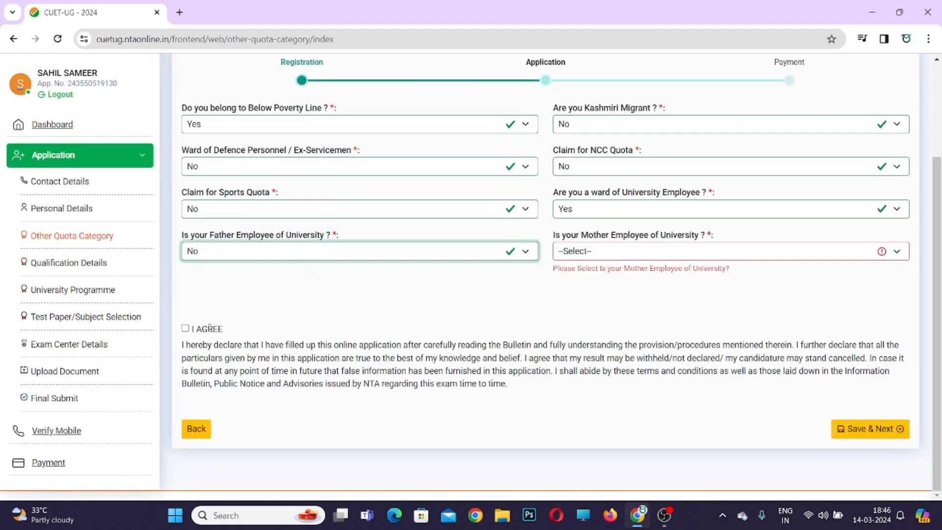
pyautogui.click(198, 336)
pyautogui.click(632, 208)
pyautogui.click(633, 241)
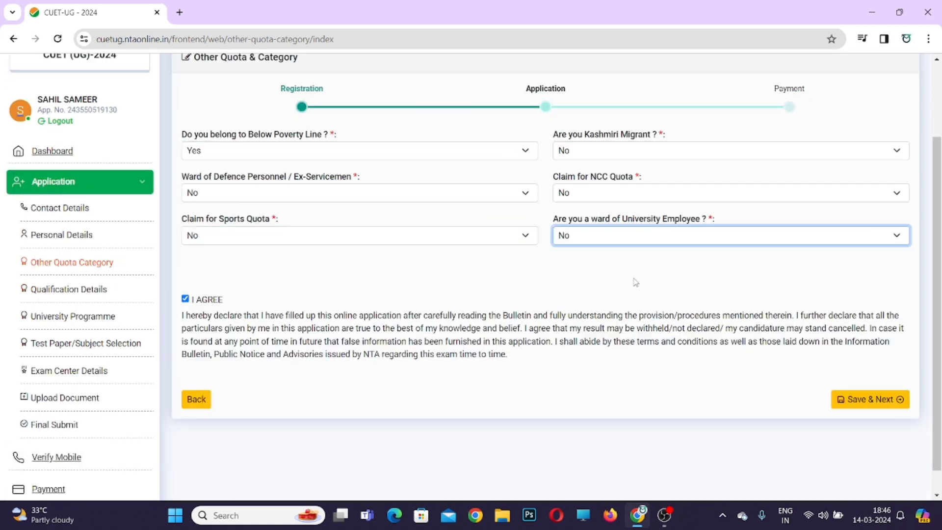
pyautogui.click(865, 400)
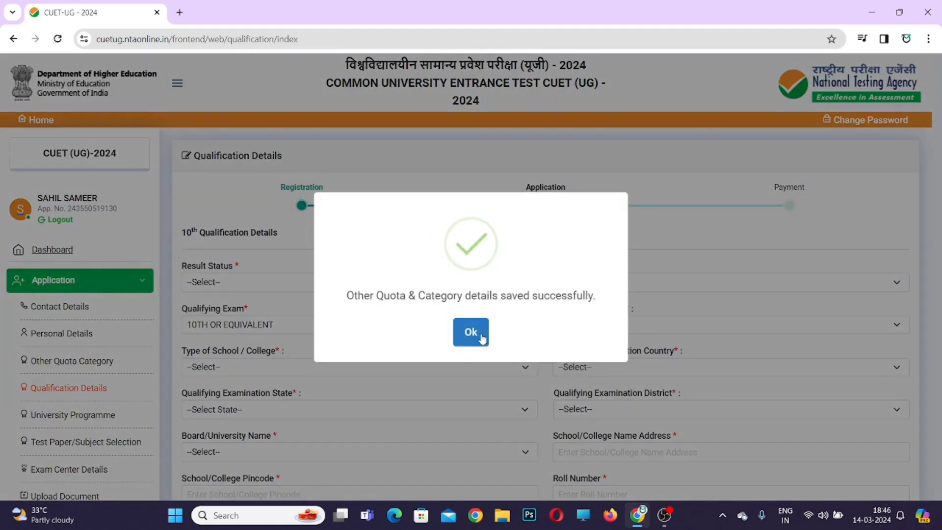
# Step: Mark the 10th result as Passed with year of passing 2019
pyautogui.click(471, 333)
pyautogui.scroll(-2, 343, 387)
pyautogui.click(339, 186)
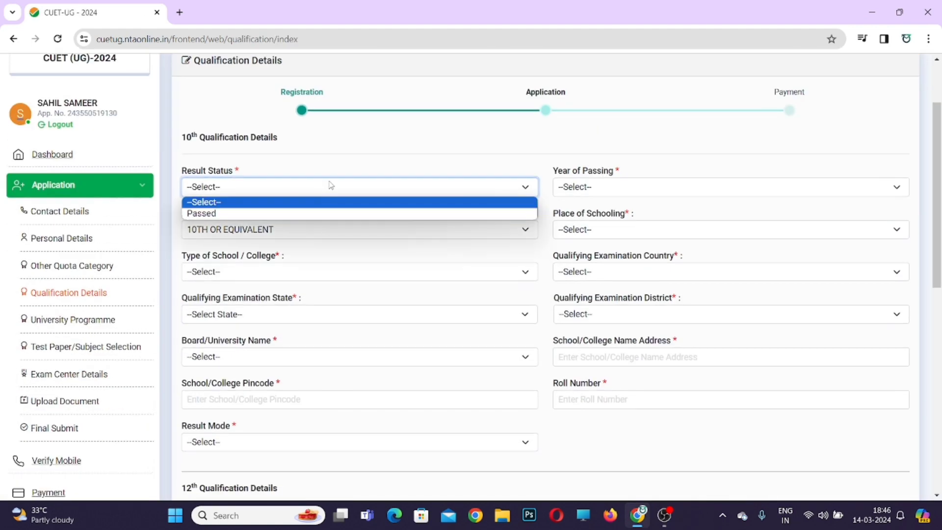
pyautogui.click(307, 212)
pyautogui.click(592, 187)
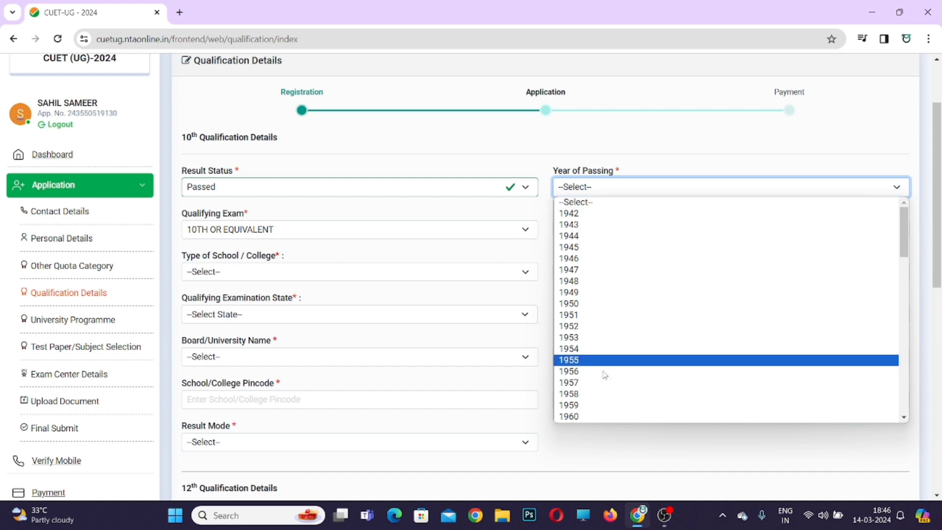
pyautogui.scroll(-12, 612, 393)
pyautogui.click(635, 289)
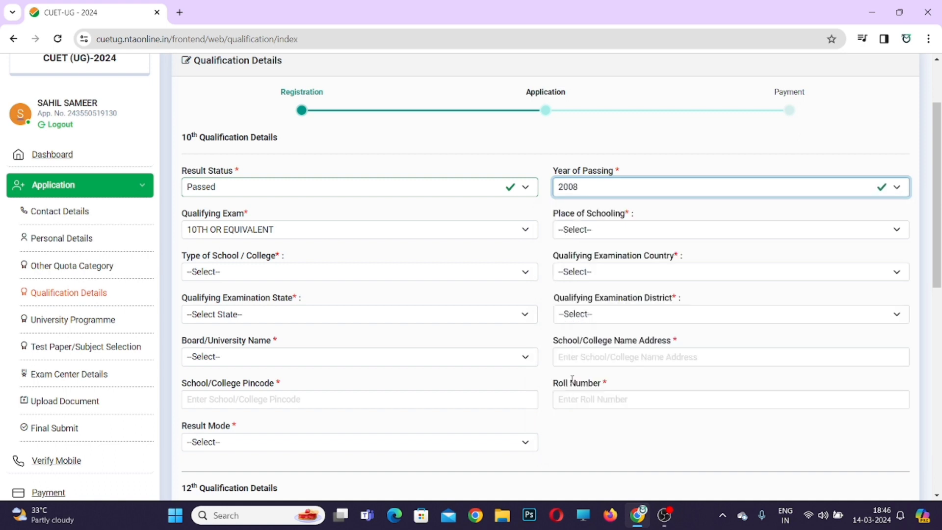
pyautogui.click(588, 193)
pyautogui.scroll(-5, 595, 405)
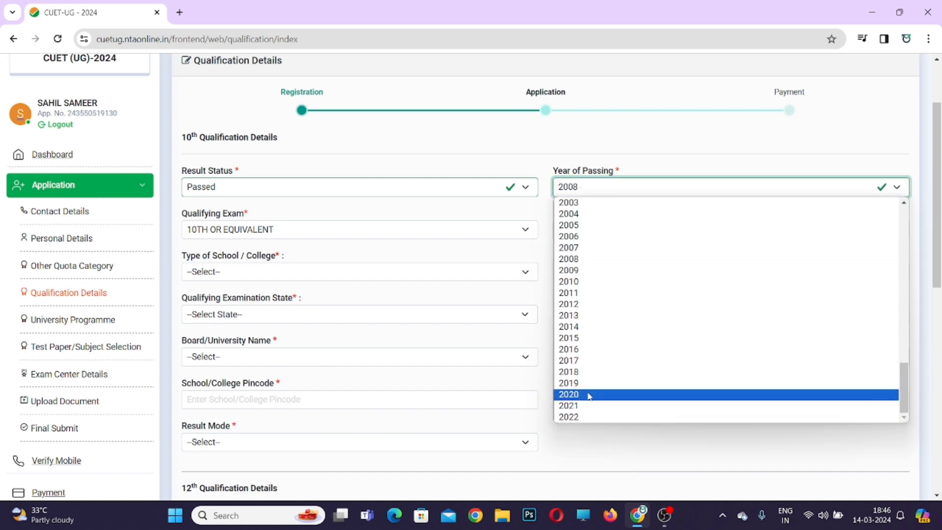
pyautogui.click(589, 384)
# Step: Set place of schooling to Rural and school type to Government Aided Private
pyautogui.click(619, 234)
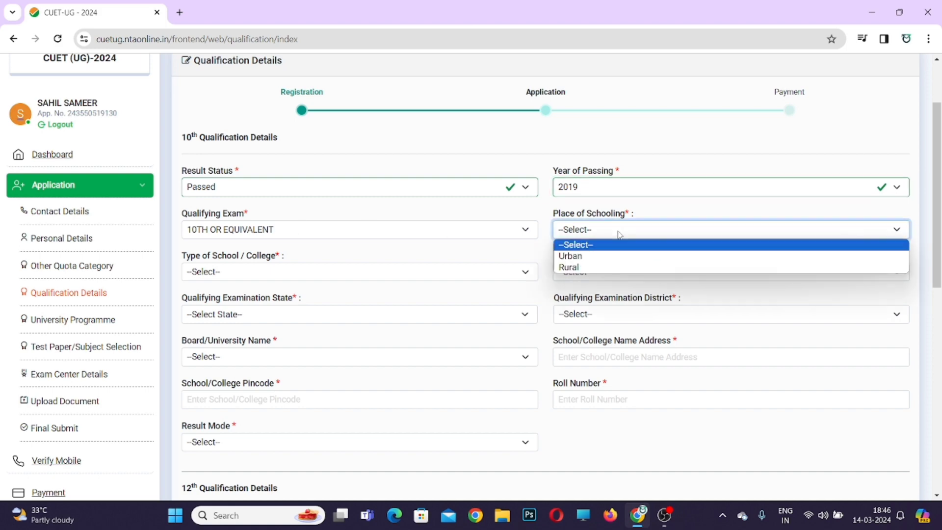
pyautogui.click(606, 267)
pyautogui.click(319, 272)
pyautogui.click(319, 309)
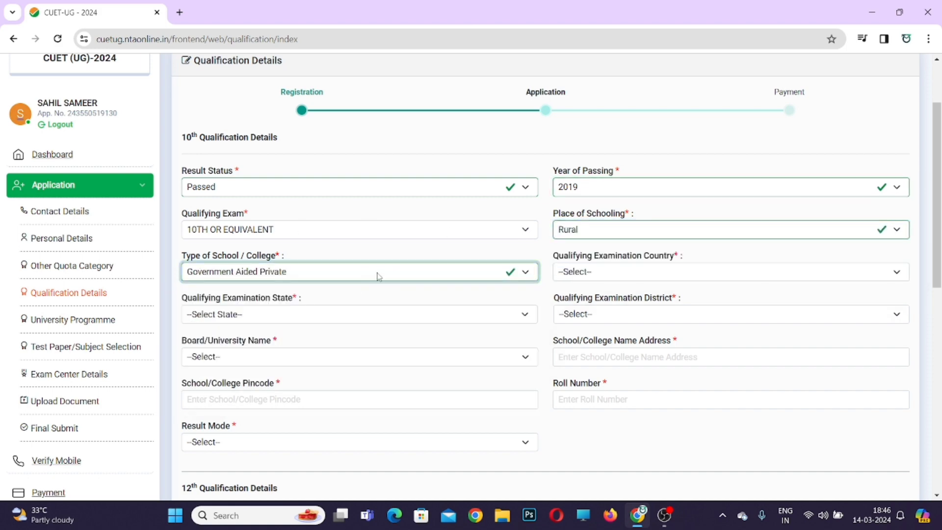
pyautogui.click(378, 275)
pyautogui.click(318, 309)
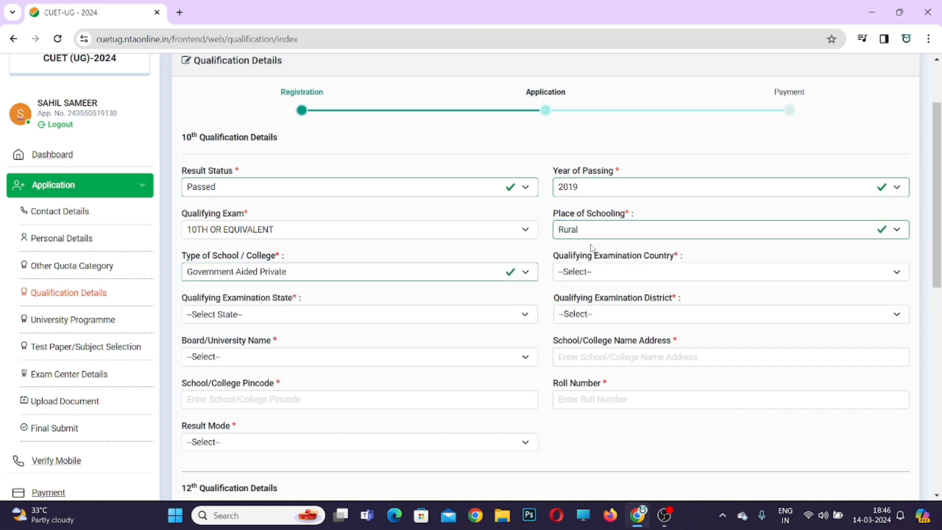
# Step: Set the qualifying exam location to INDIA, KERALA, Kozhikode district
pyautogui.click(592, 271)
pyautogui.click(592, 297)
pyautogui.click(475, 314)
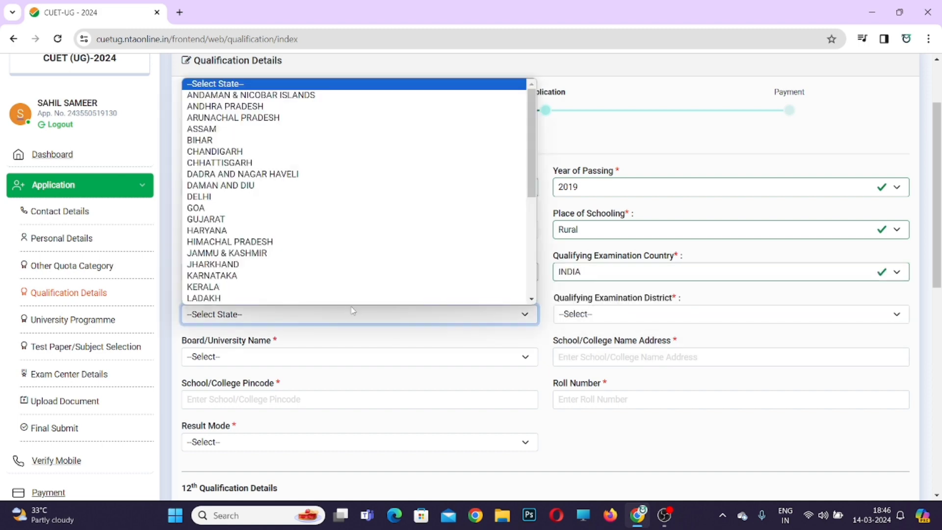
pyautogui.click(328, 286)
pyautogui.click(614, 316)
pyautogui.press('k')
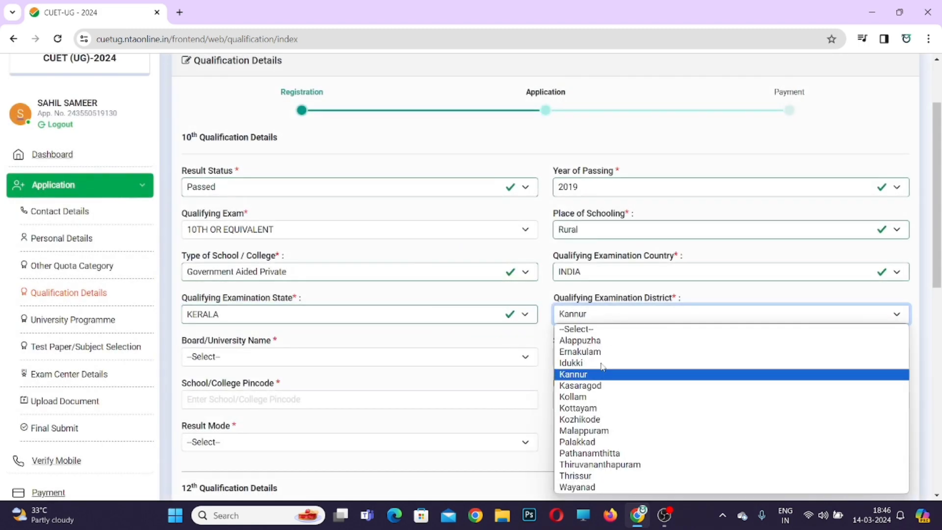
pyautogui.click(588, 418)
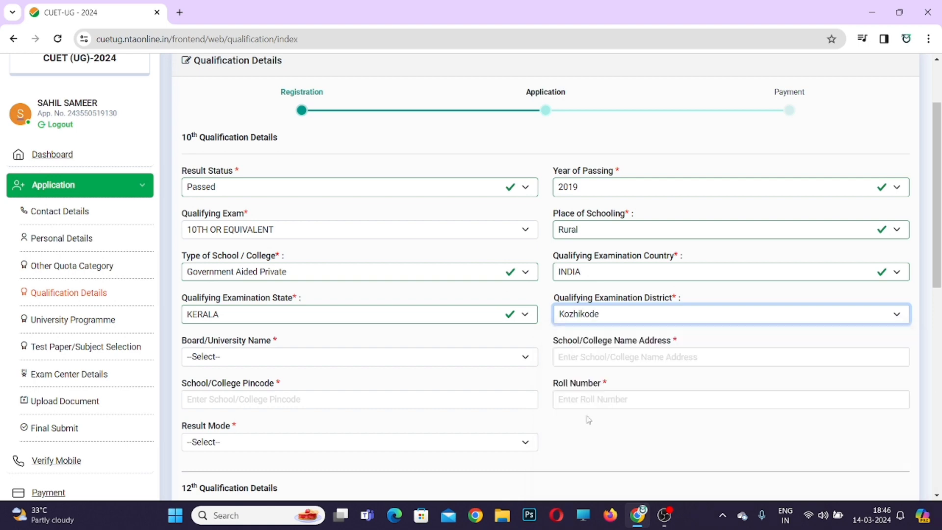
# Step: Select KERALA BOARD OF HIGHER SEC. EDUCATION as the 10th board
pyautogui.click(393, 357)
pyautogui.press('c')
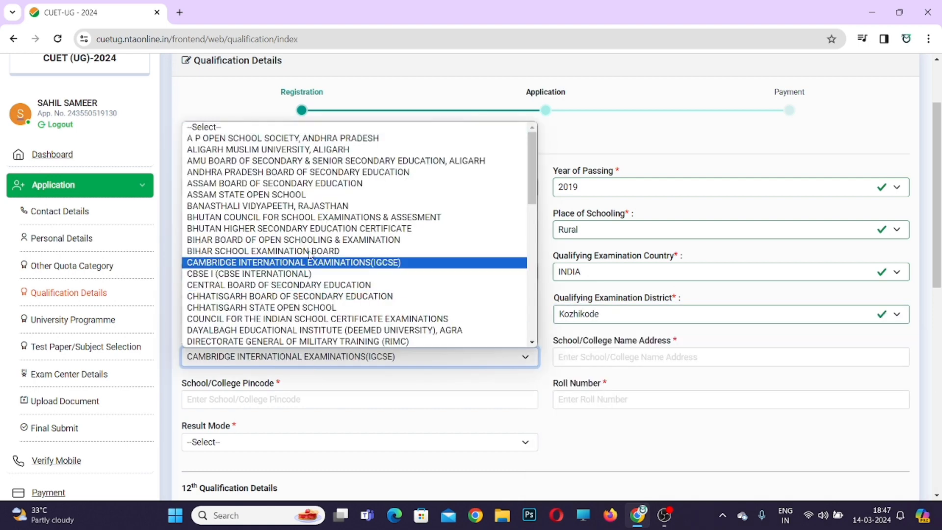
pyautogui.scroll(-1, 312, 306)
pyautogui.press('k')
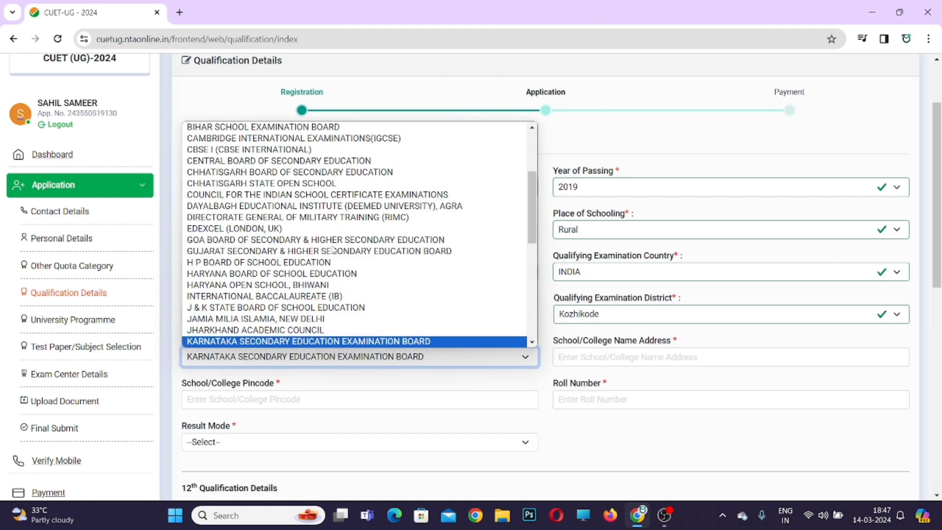
pyautogui.press('e')
pyautogui.click(301, 343)
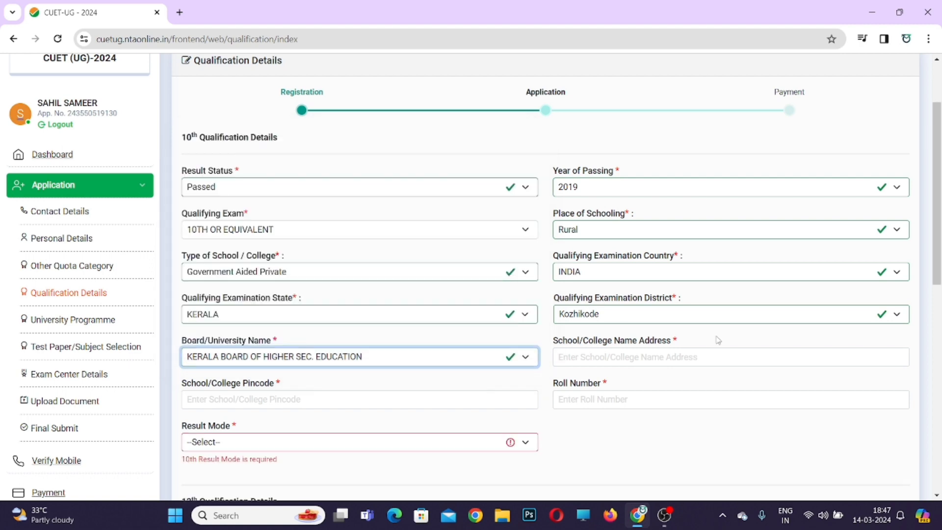
# Step: Enter school name 'DRS', the school pincode, and the 10th roll number
pyautogui.click(690, 356)
pyautogui.write('DRS')
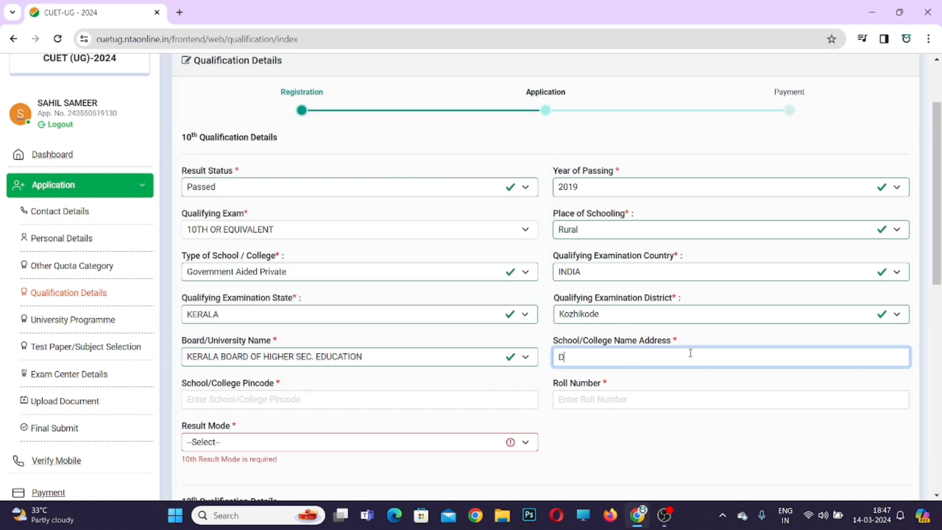
pyautogui.press('Tab')
pyautogui.write('67360')
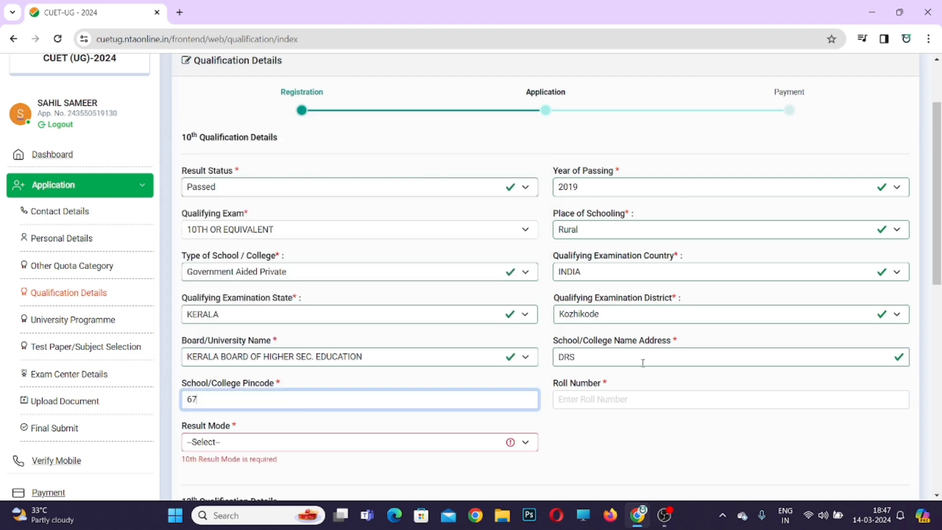
pyautogui.press('Tab')
pyautogui.click(478, 407)
pyautogui.press('Tab')
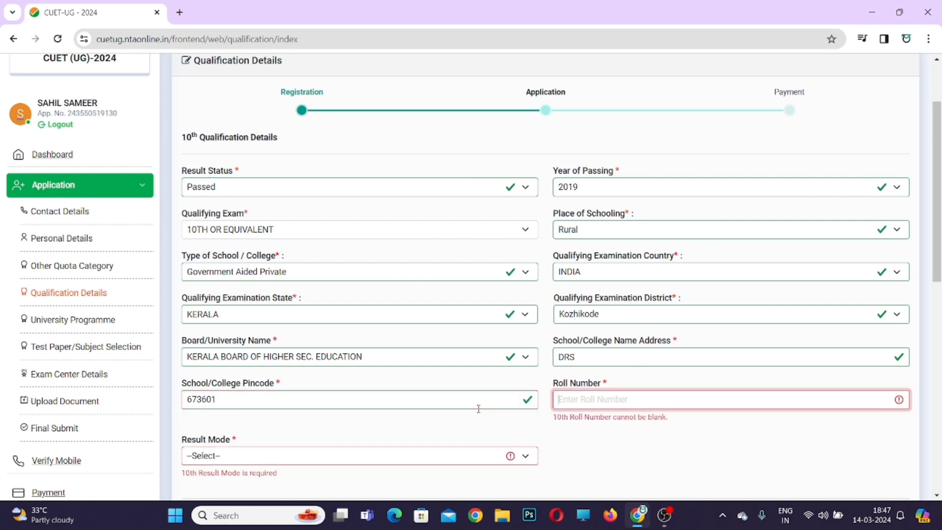
# Step: Set the 10th result mode to CGPA instead of Percentage
pyautogui.click(383, 456)
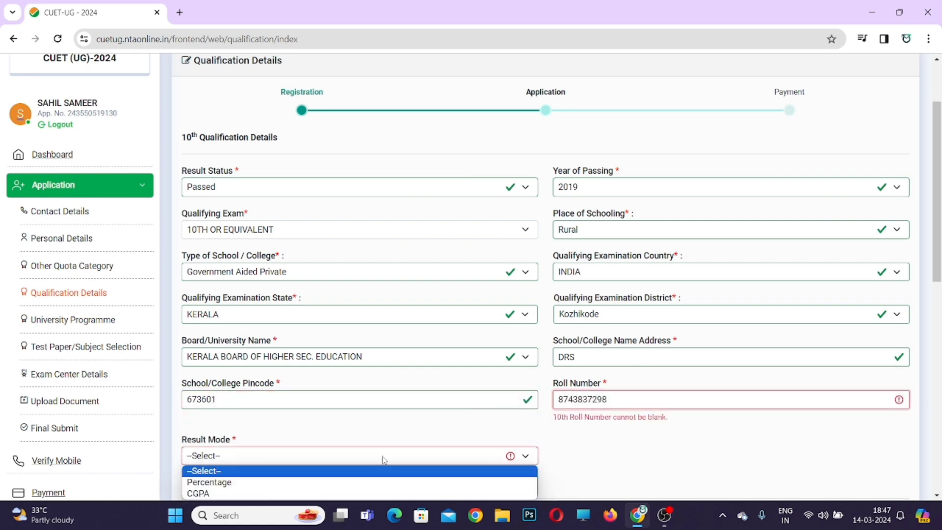
pyautogui.click(349, 468)
pyautogui.scroll(-5, 286, 370)
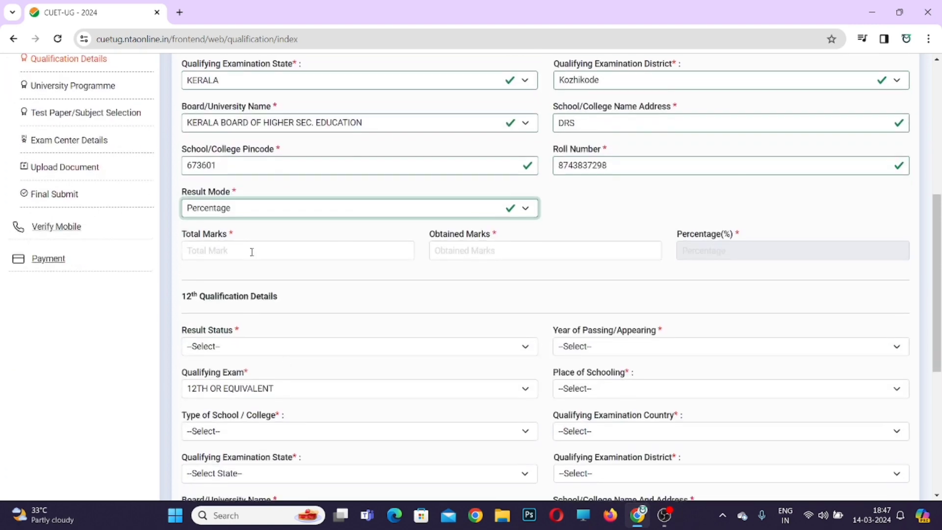
pyautogui.click(251, 251)
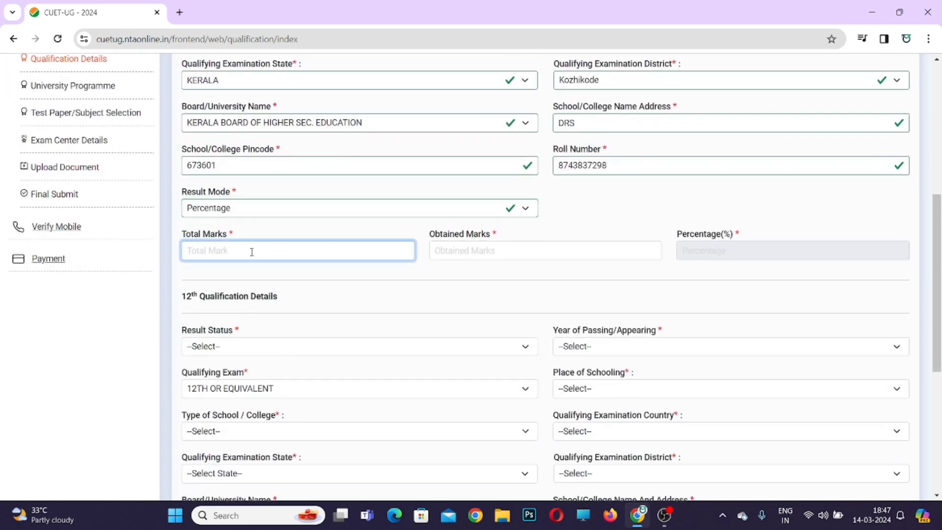
pyautogui.click(234, 215)
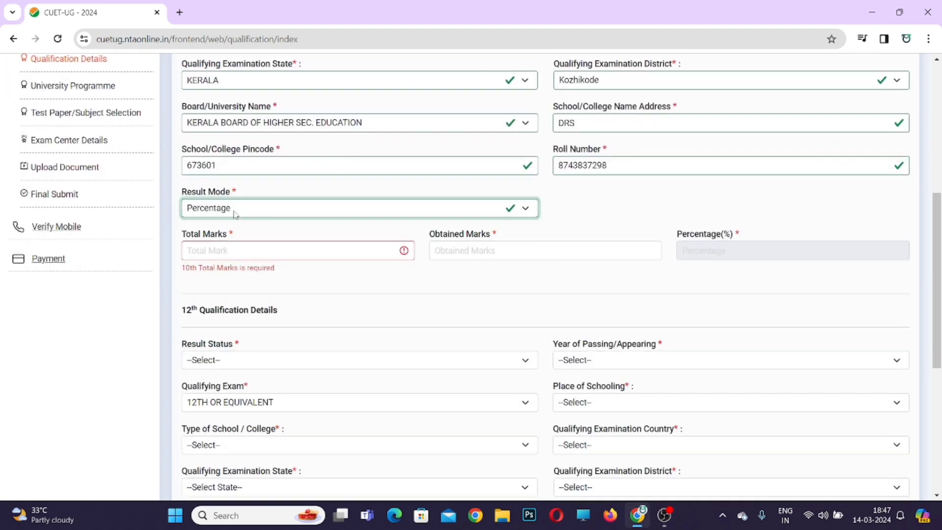
pyautogui.click(234, 214)
pyautogui.click(233, 246)
# Step: Enter 10 for both Max Grade Point and Obtained CGPA
pyautogui.click(257, 245)
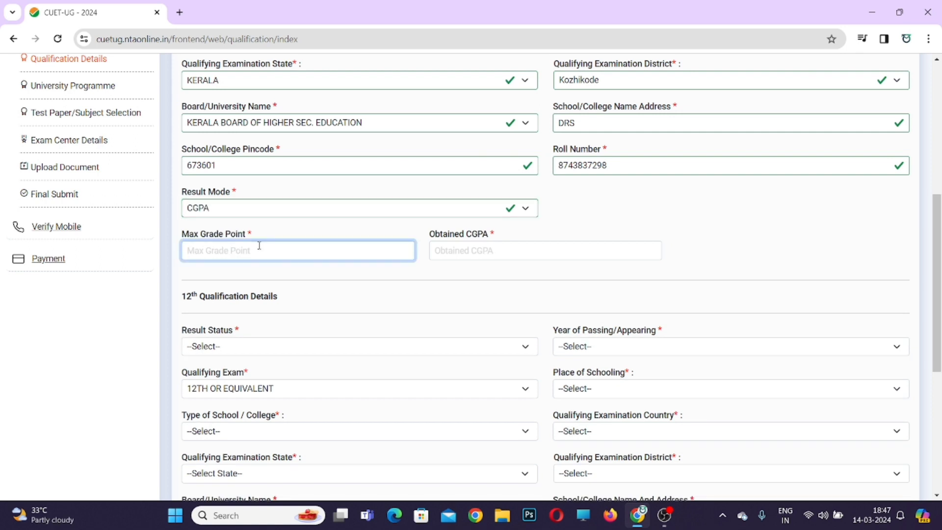
pyautogui.click(247, 208)
pyautogui.click(249, 208)
pyautogui.click(294, 254)
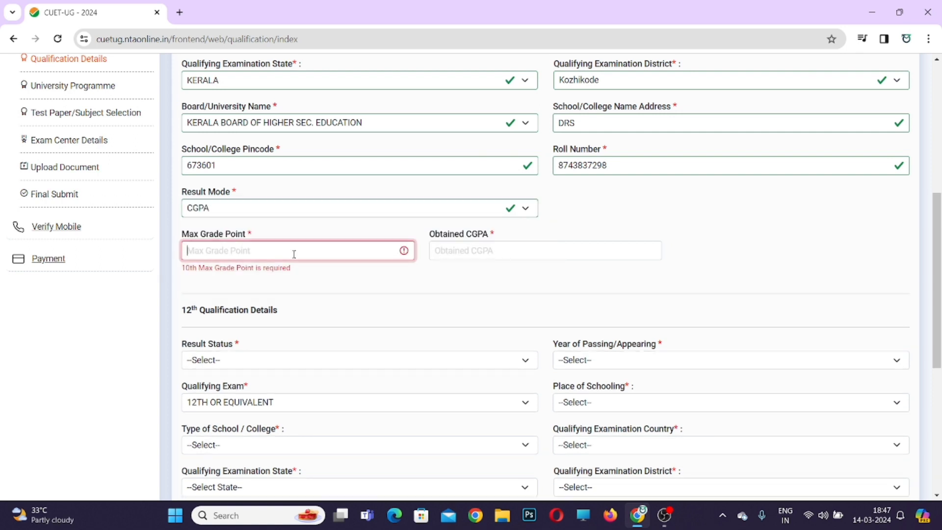
pyautogui.click(445, 246)
pyautogui.click(335, 256)
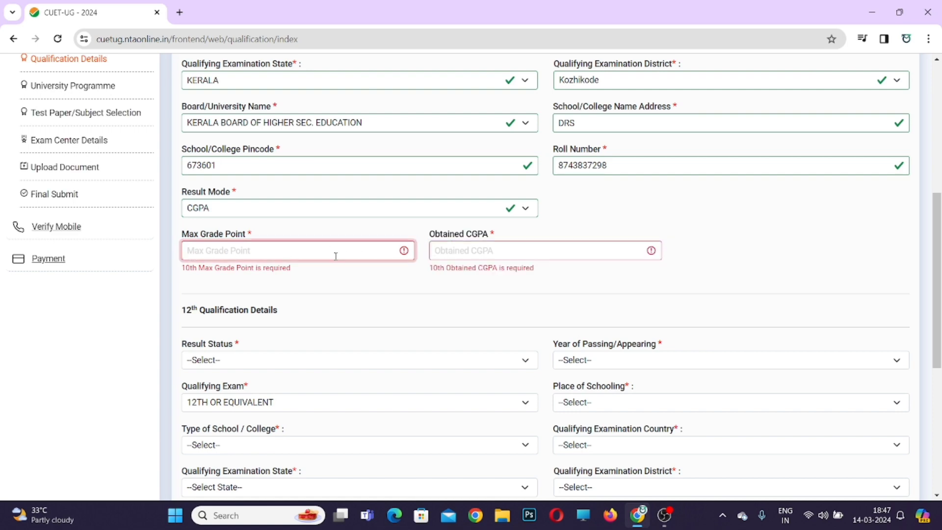
pyautogui.write('10')
pyautogui.press('Tab')
pyautogui.write('10')
pyautogui.press('Tab')
pyautogui.scroll(-2, 300, 322)
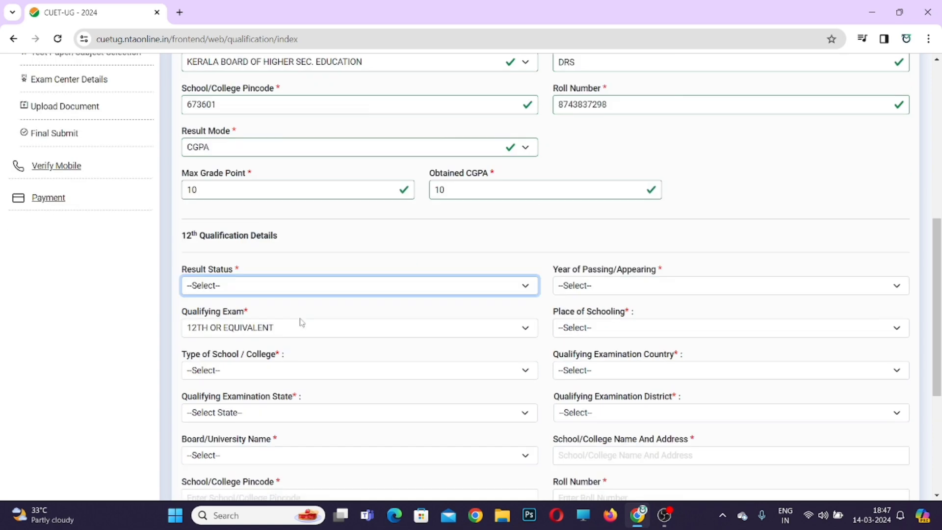
# Step: Set the 12th result status to Appearing, year 2024, school type Government Aided Private
pyautogui.click(239, 229)
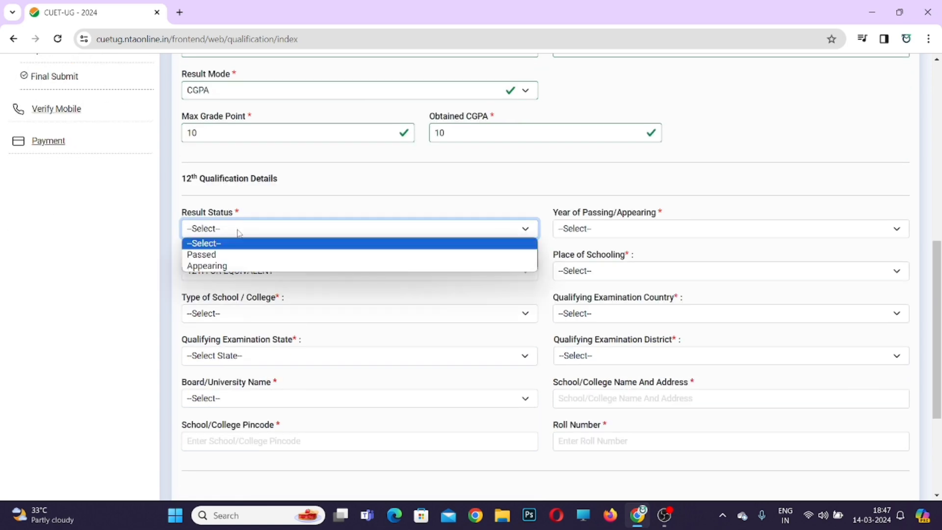
pyautogui.click(253, 266)
pyautogui.click(573, 229)
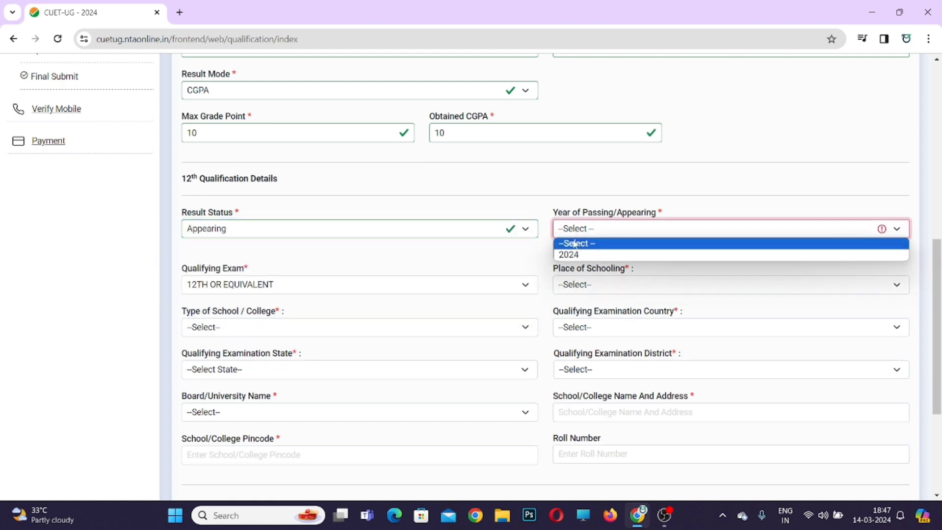
pyautogui.click(427, 229)
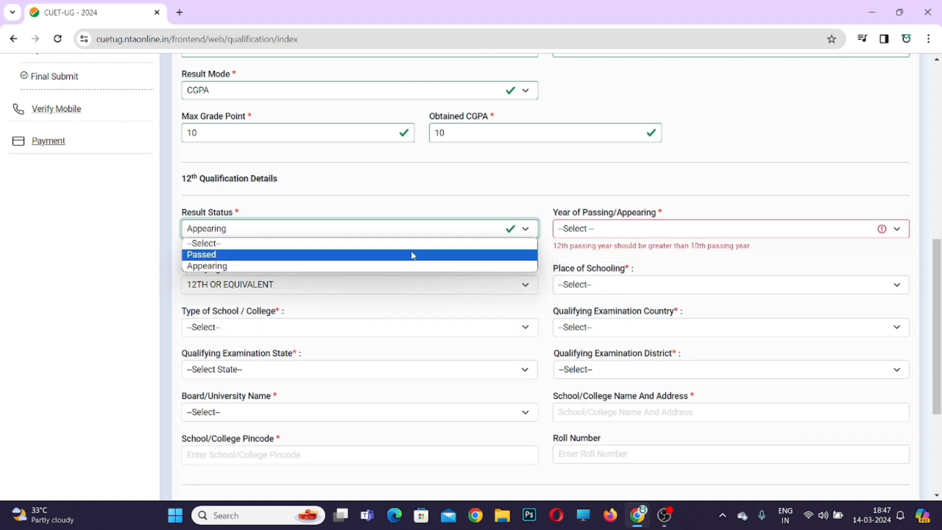
pyautogui.click(406, 266)
pyautogui.click(670, 227)
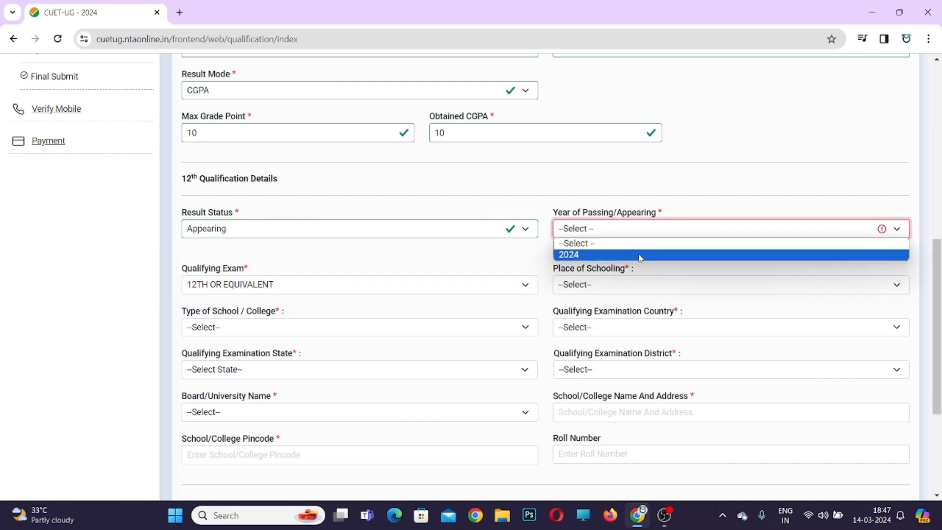
pyautogui.click(639, 255)
pyautogui.click(393, 312)
pyautogui.click(372, 346)
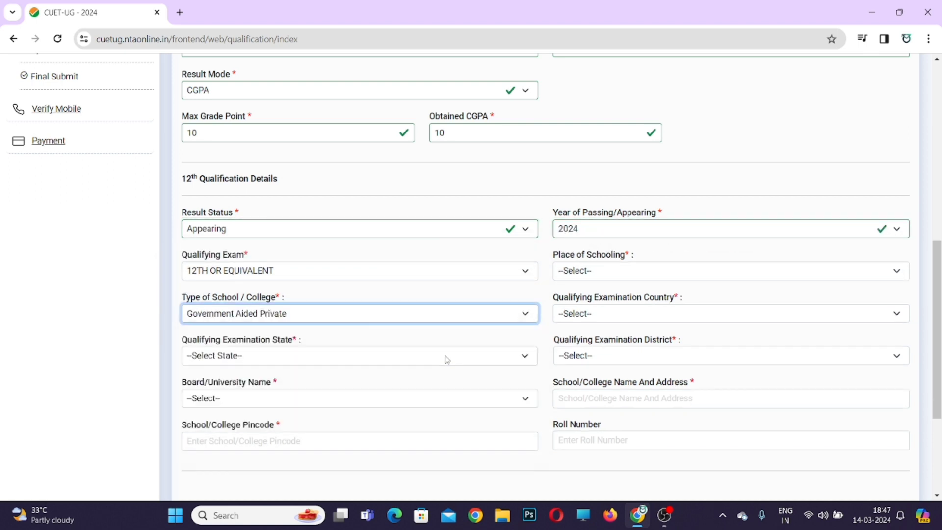
# Step: Set the place of schooling to Urban and the examination country to INDIA
pyautogui.click(655, 312)
pyautogui.click(589, 351)
pyautogui.click(638, 270)
pyautogui.click(579, 271)
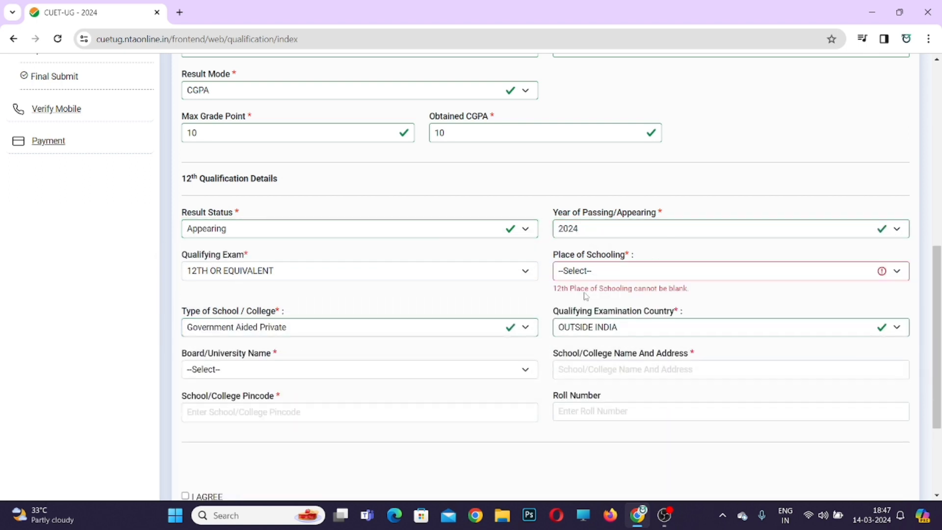
pyautogui.click(578, 271)
pyautogui.click(578, 299)
pyautogui.click(588, 313)
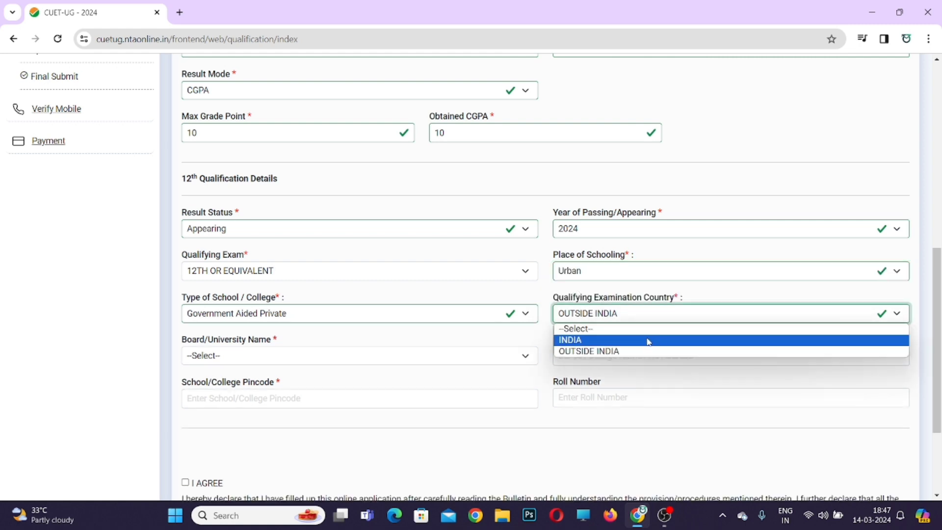
pyautogui.click(571, 340)
# Step: Choose Kerala as the examination state and Kozhikode as the district
pyautogui.click(367, 352)
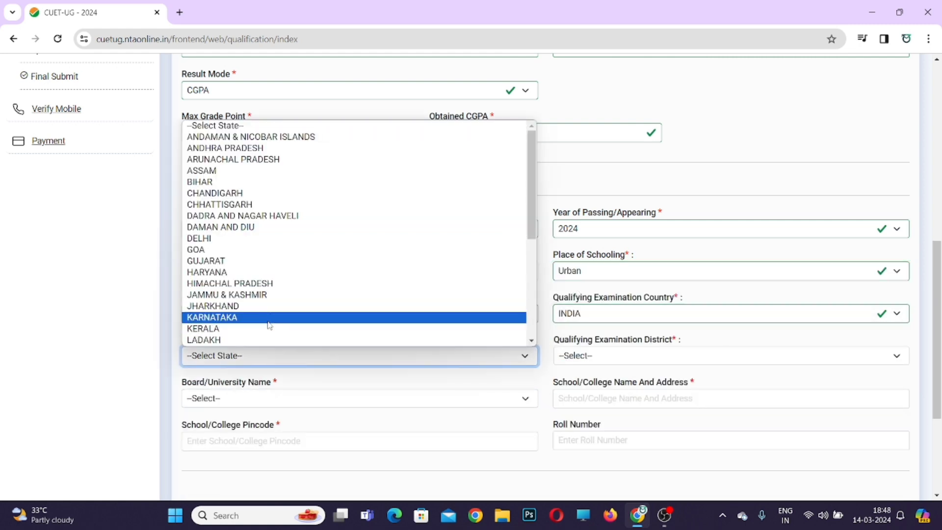
pyautogui.press('Escape')
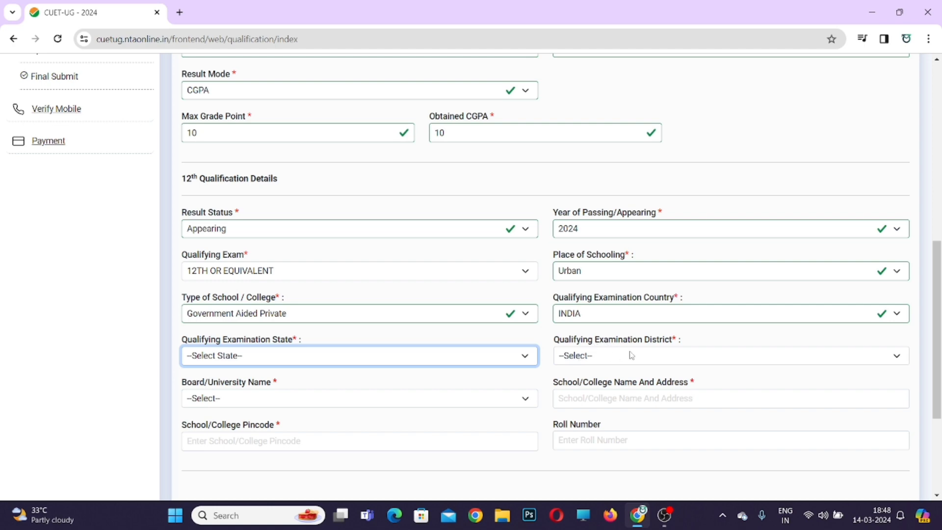
pyautogui.write('ke')
pyautogui.click(657, 356)
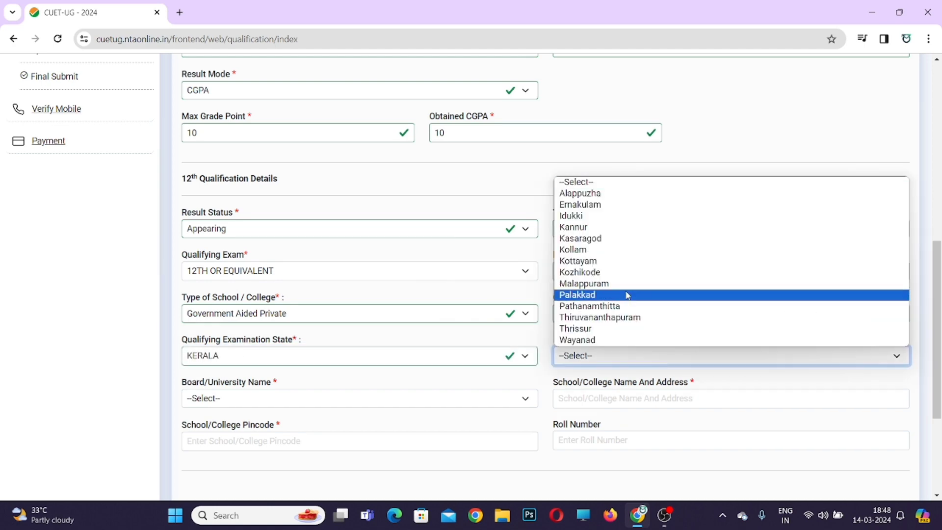
pyautogui.click(604, 272)
# Step: Select CENTRAL BOARD OF SECONDARY EDUCATION as the 12th board
pyautogui.click(268, 404)
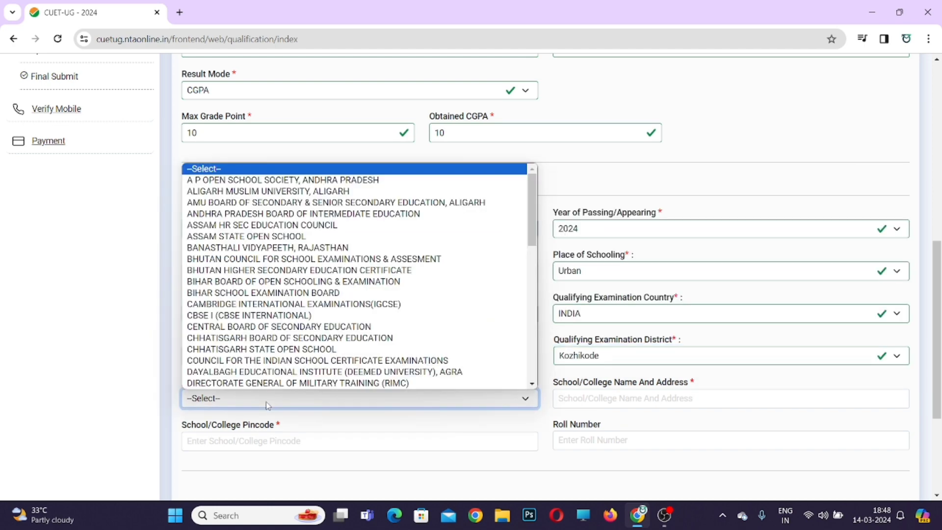
pyautogui.write('cbse')
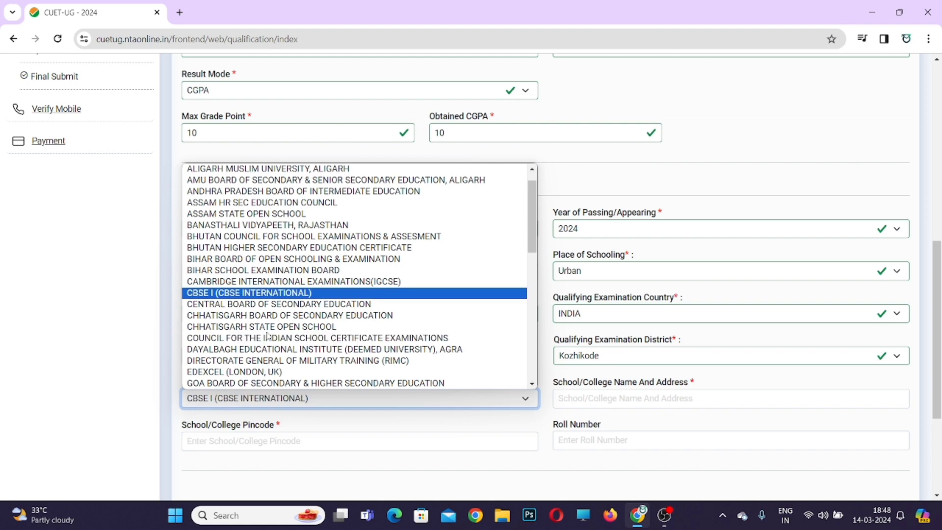
pyautogui.scroll(-1, 267, 343)
pyautogui.press('Down')
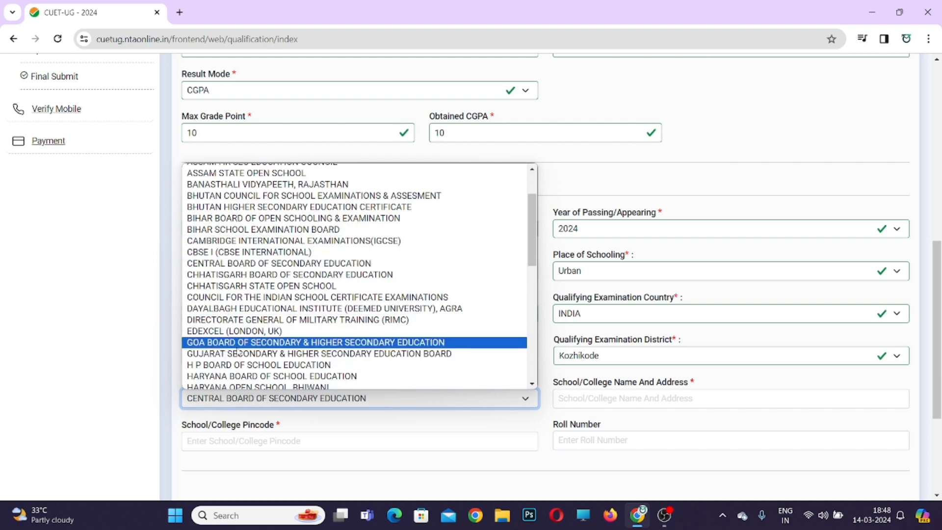
pyautogui.press('Return')
# Step: Enter the school name 'DRS', the school pincode and the 12th roll number
pyautogui.click(633, 401)
pyautogui.write('DRS')
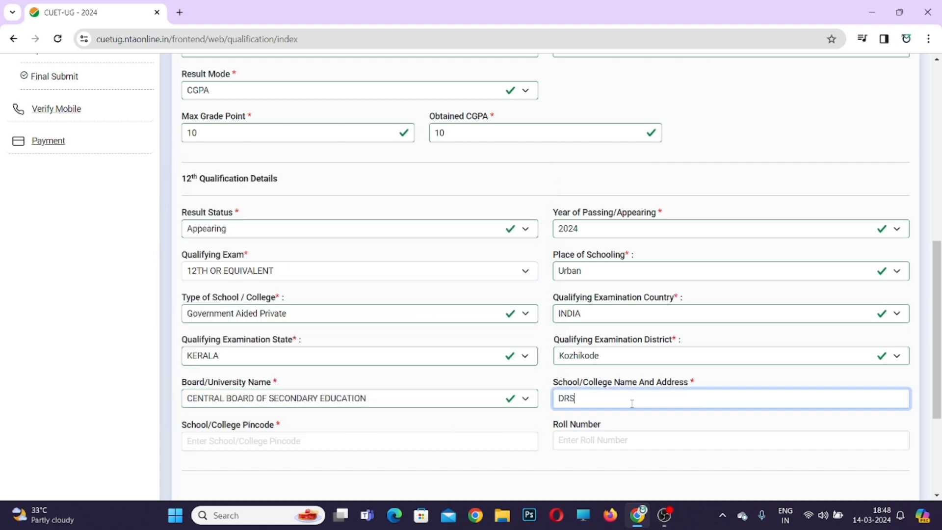
pyautogui.press('Tab')
pyautogui.write('673601')
pyautogui.press('Tab')
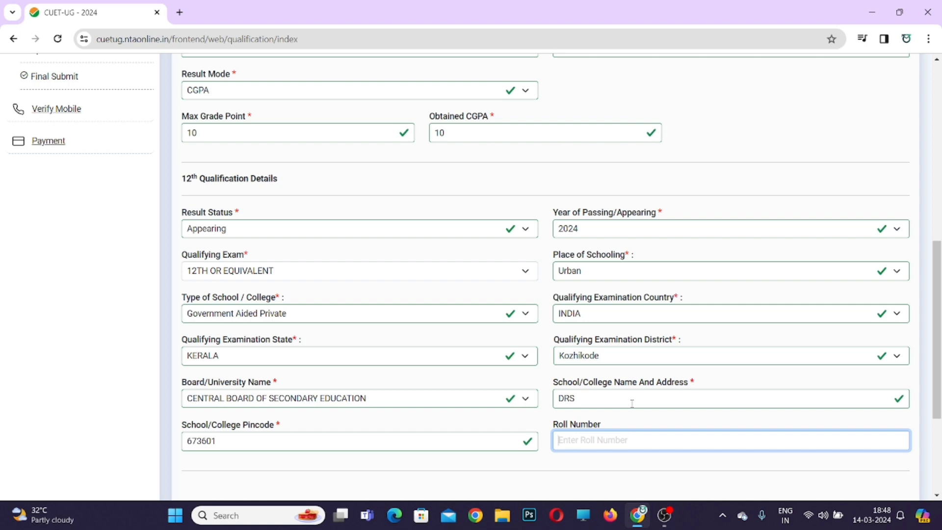
pyautogui.write('89237983272098')
# Step: Accept the declaration and save the qualification details, dismissing the browser's address prompt
pyautogui.scroll(-3, 613, 415)
pyautogui.click(185, 343)
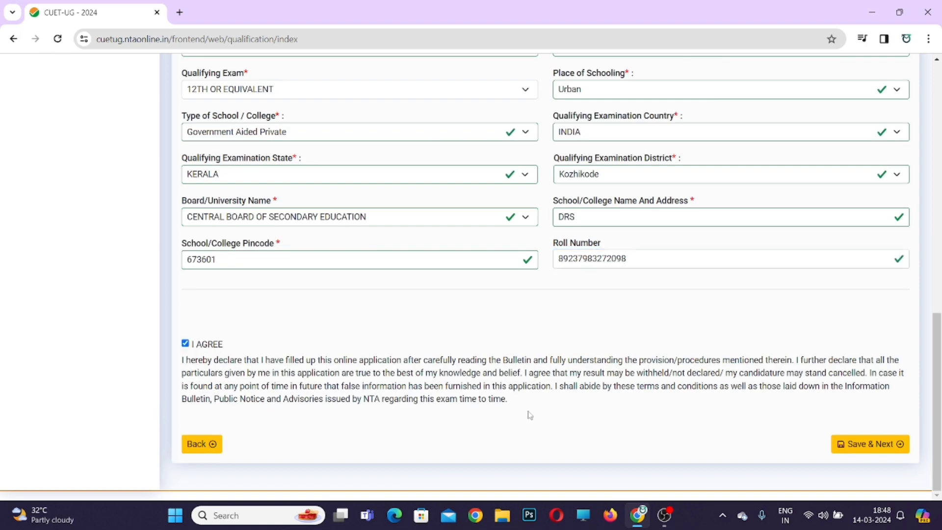
pyautogui.click(882, 447)
pyautogui.click(782, 230)
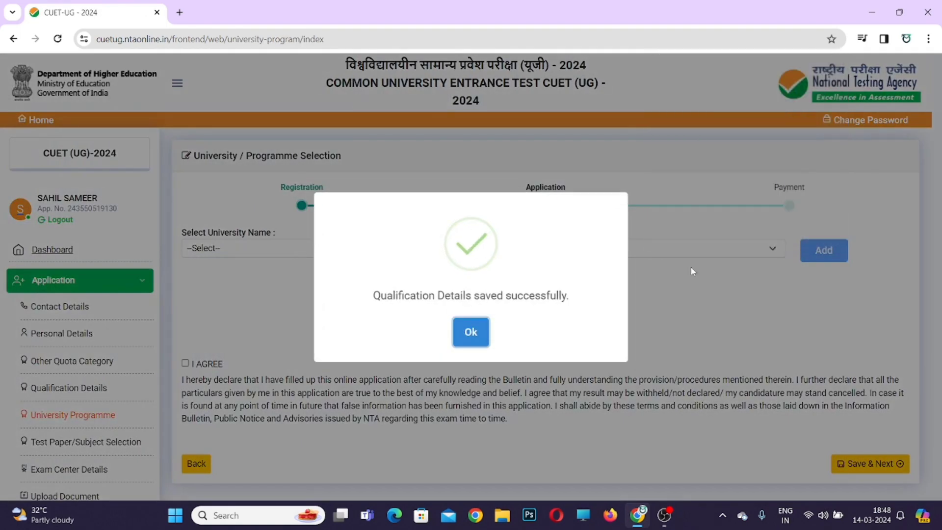
# Step: Accept the programme-page declaration and pick ALIGARH MUSLIM UNIVERSITY from the university list
pyautogui.click(471, 318)
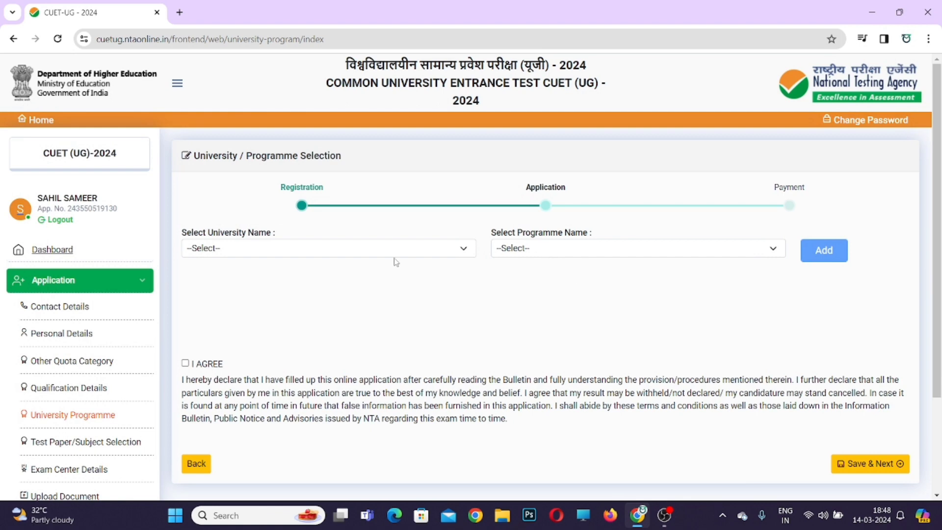
pyautogui.click(186, 363)
pyautogui.click(297, 254)
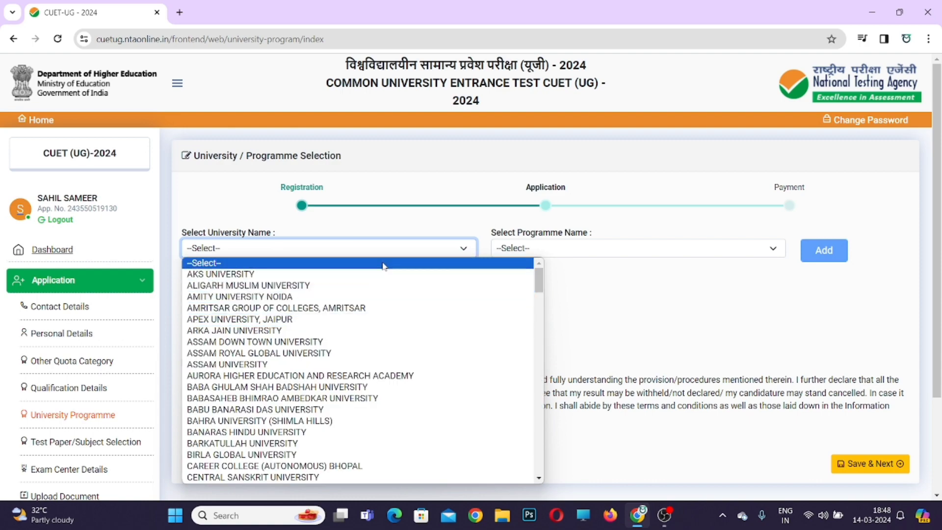
pyautogui.click(391, 251)
pyautogui.click(391, 251)
pyautogui.scroll(-20, 356, 373)
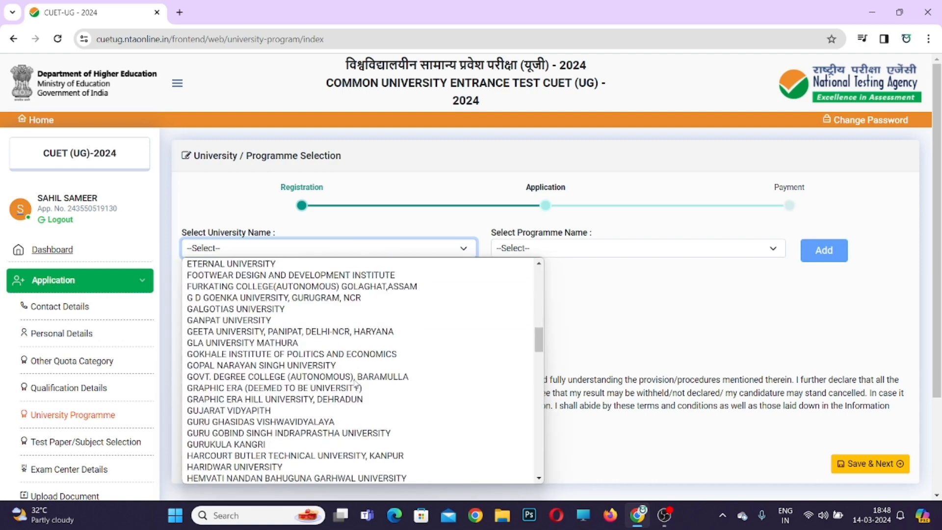
pyautogui.scroll(-3, 355, 384)
pyautogui.scroll(10, 353, 384)
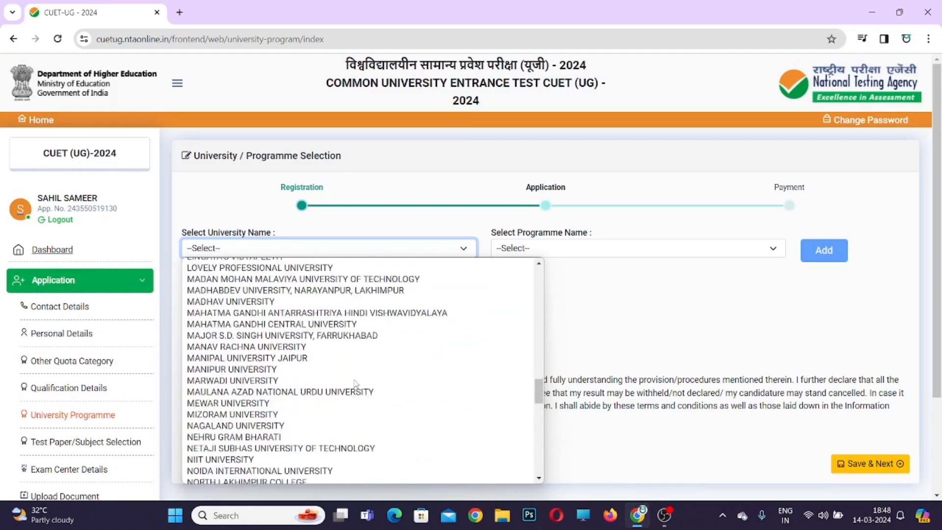
pyautogui.scroll(-10, 354, 384)
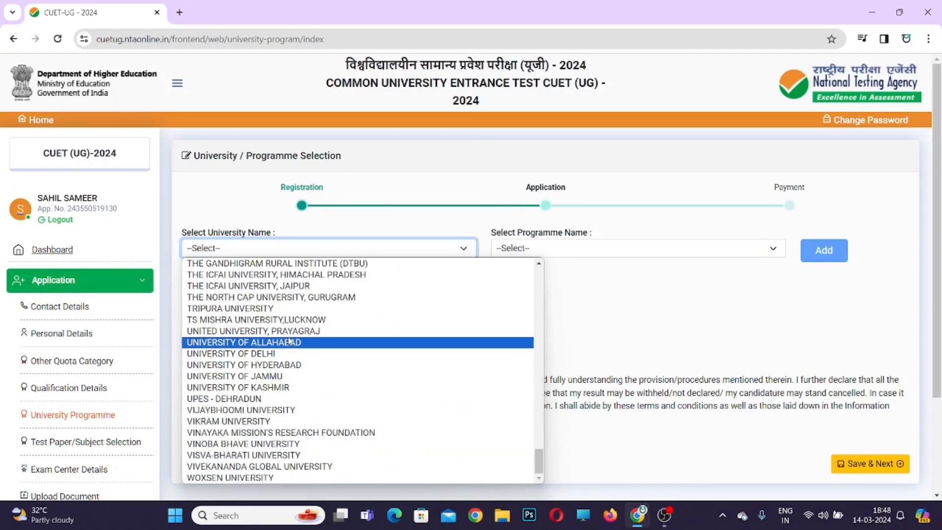
pyautogui.scroll(20, 287, 425)
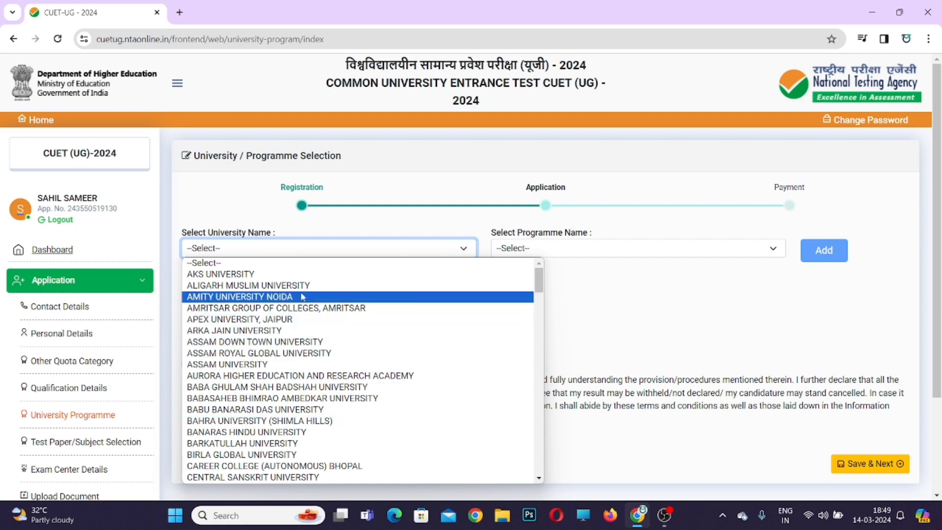
pyautogui.scroll(-20, 309, 432)
pyautogui.scroll(-6, 310, 436)
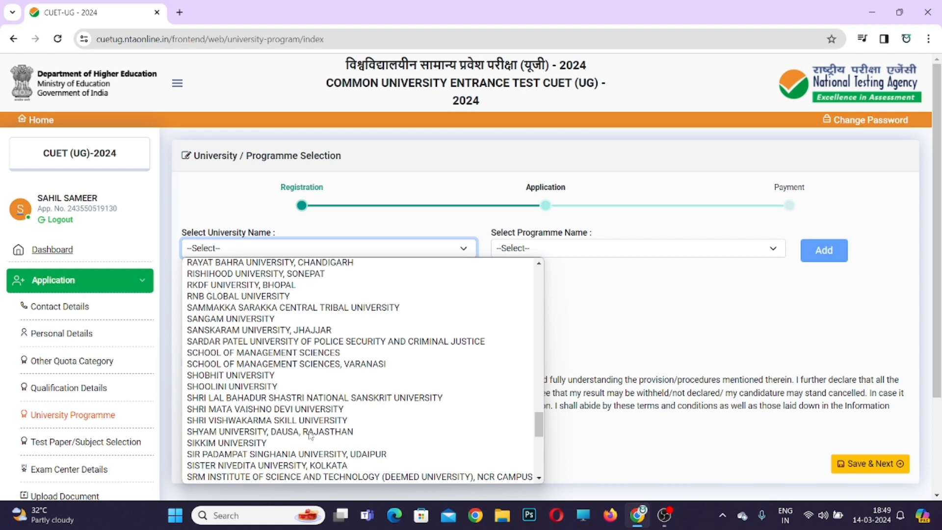
pyautogui.scroll(20, 294, 388)
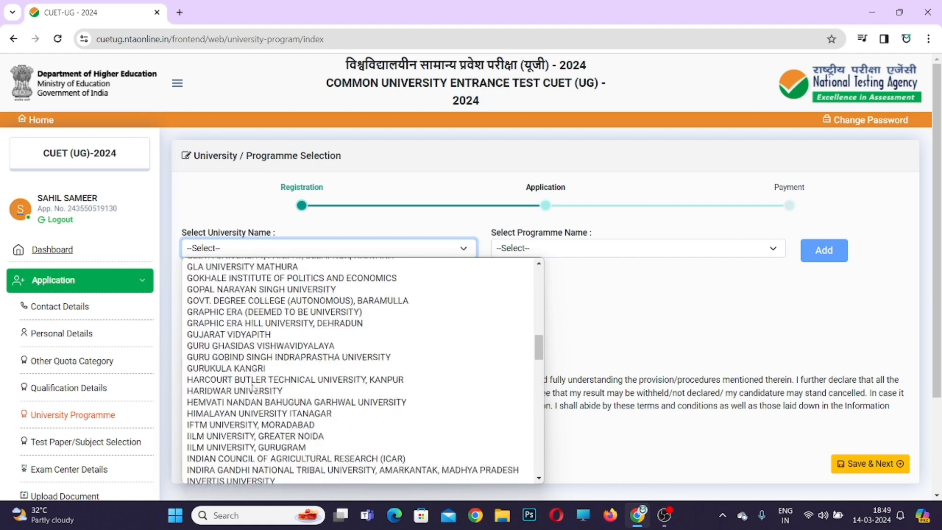
pyautogui.scroll(-1, 271, 355)
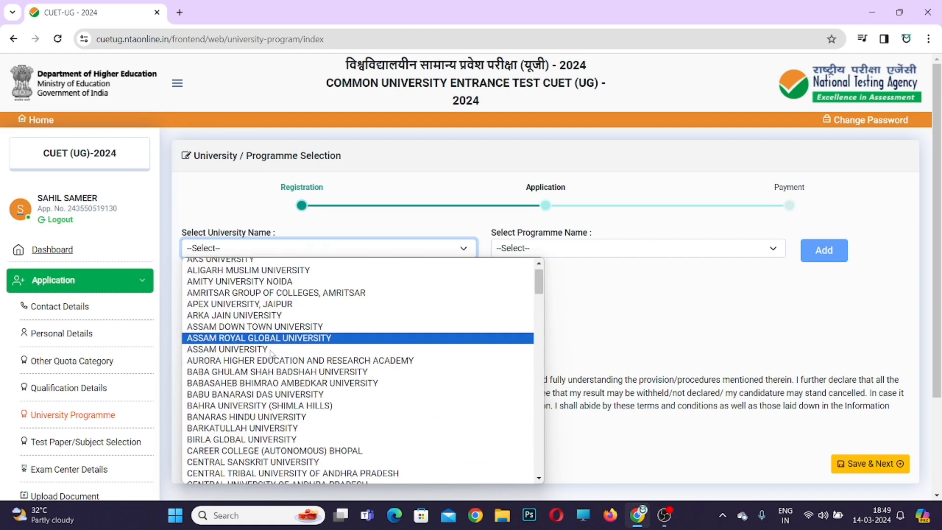
pyautogui.scroll(1, 250, 317)
pyautogui.click(235, 285)
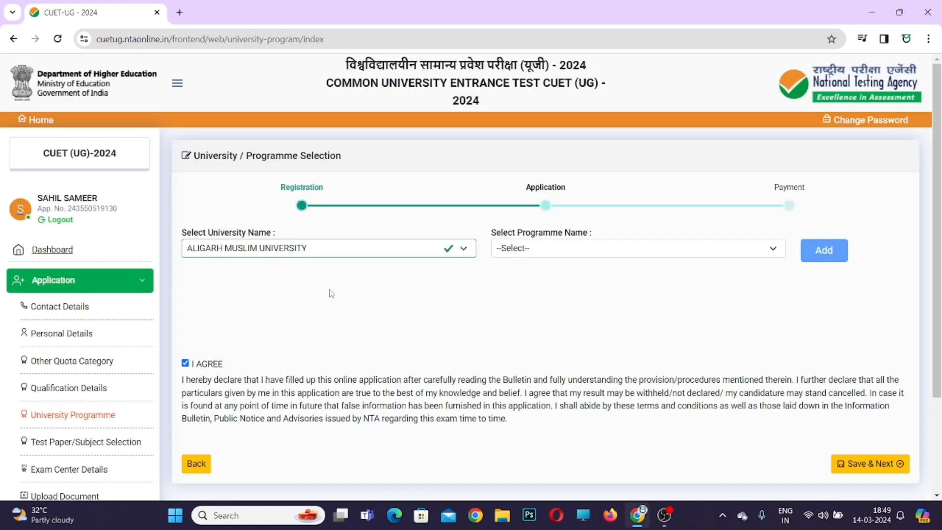
# Step: Add B.A. (Hons.) Education at Aligarh Muslim University to the programme table
pyautogui.click(613, 243)
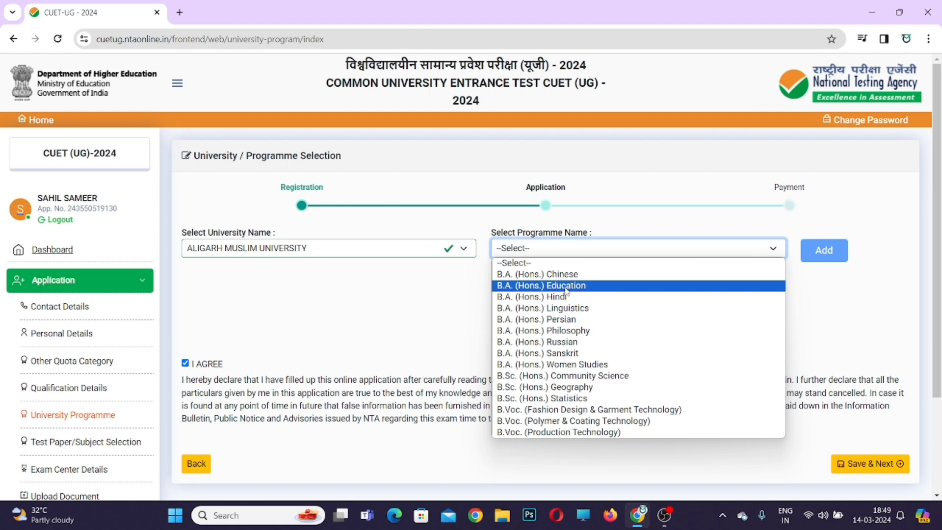
pyautogui.click(566, 286)
pyautogui.click(823, 250)
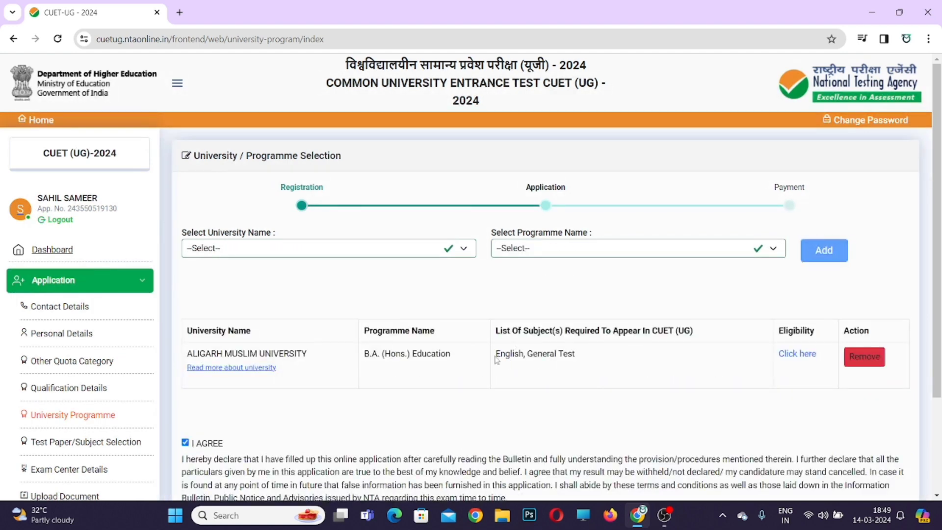
# Step: Highlight its required subjects, English and General Test, to read them
pyautogui.moveTo(497, 359); pyautogui.dragTo(588, 362)
pyautogui.click(520, 371)
pyautogui.moveTo(491, 358); pyautogui.dragTo(587, 357)
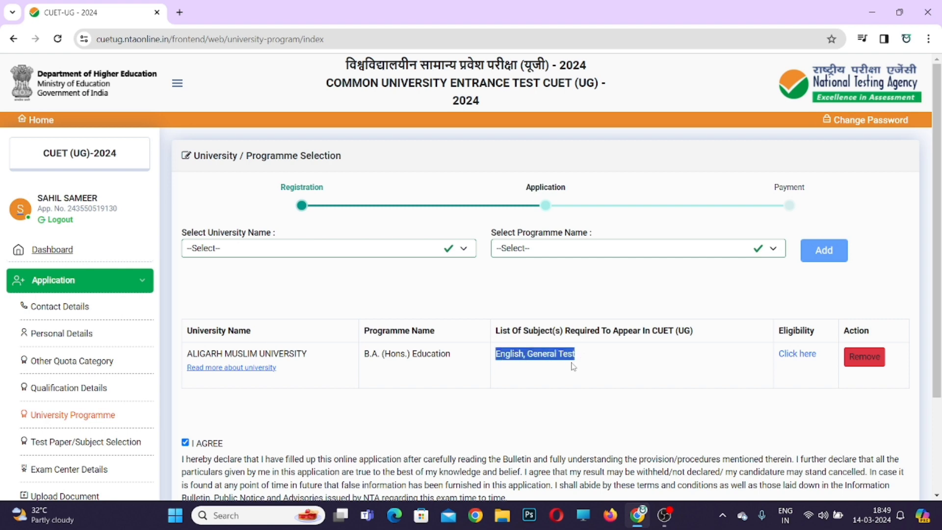
pyautogui.click(554, 365)
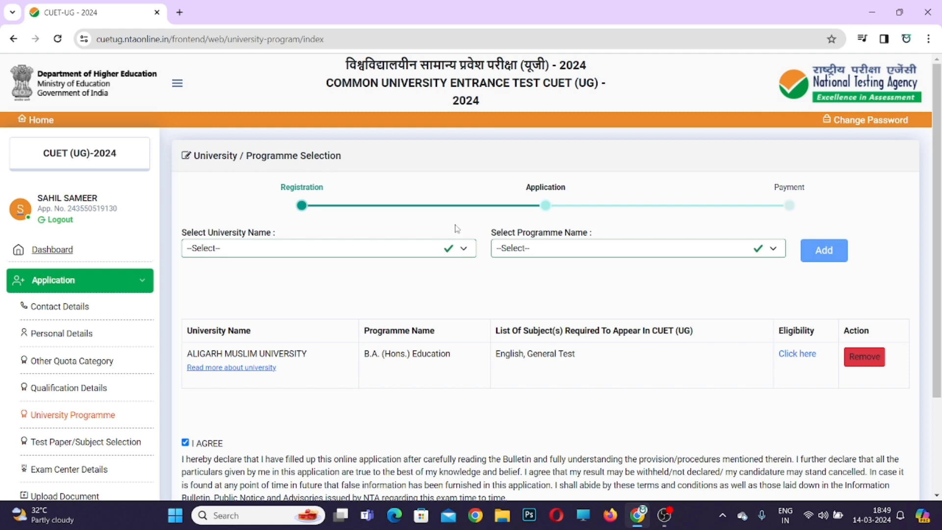
# Step: Add B.Sc. (Hons.) Geography at ALIGARH MUSLIM UNIVERSITY to the programme table
pyautogui.click(402, 253)
pyautogui.click(304, 282)
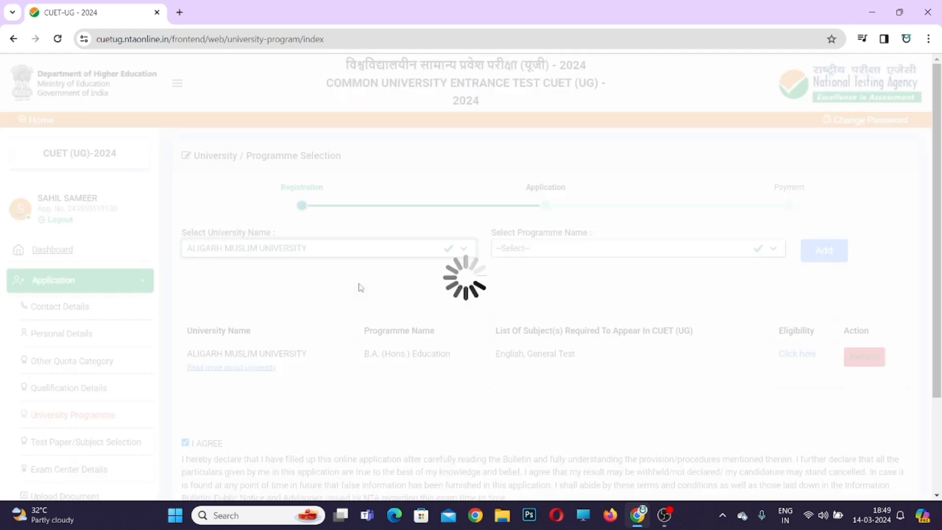
pyautogui.click(553, 251)
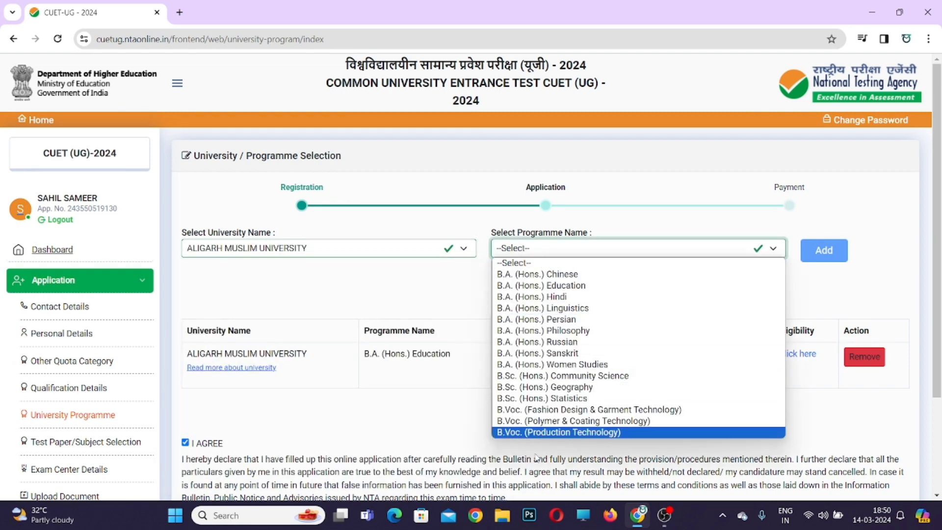
pyautogui.scroll(-3, 535, 377)
pyautogui.scroll(3, 526, 294)
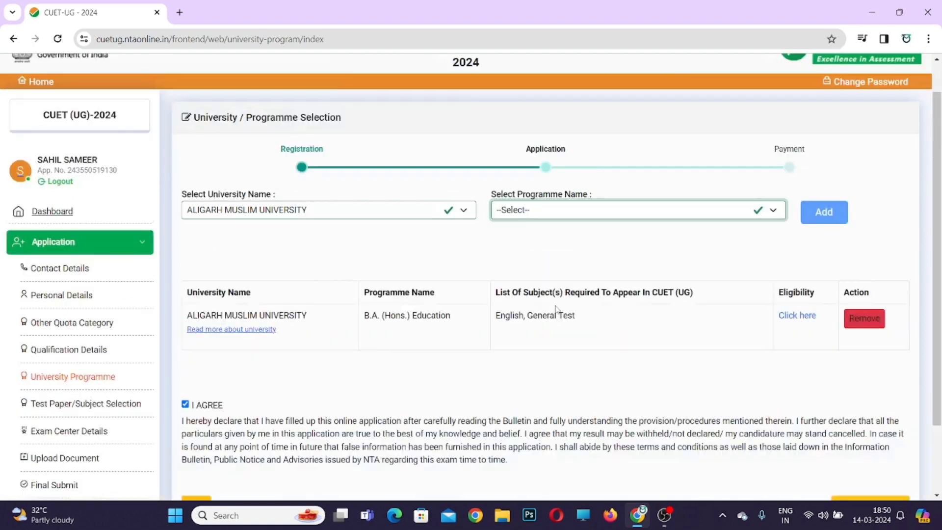
pyautogui.click(527, 249)
pyautogui.click(526, 253)
pyautogui.click(526, 250)
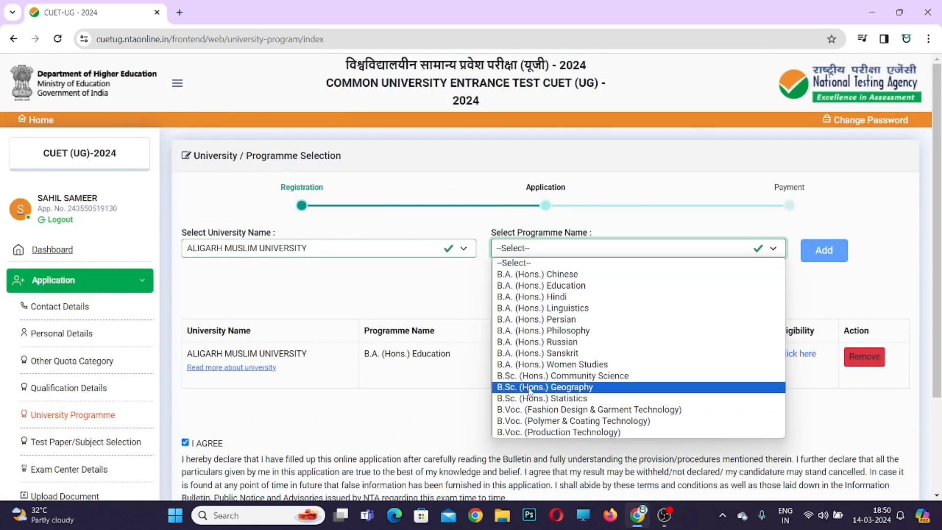
pyautogui.click(529, 387)
pyautogui.click(823, 250)
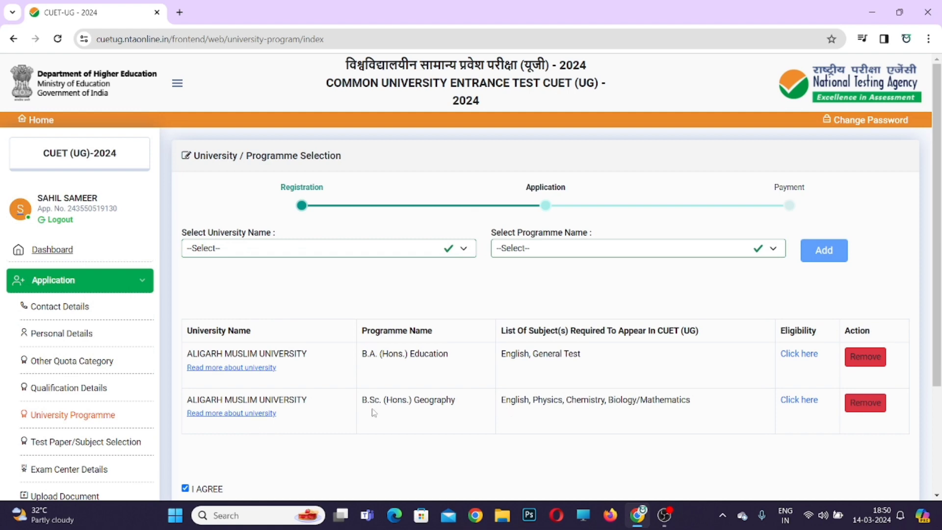
# Step: Highlight Geography's required subjects: English, Physics, Chemistry, Biology/Mathematics
pyautogui.moveTo(502, 406); pyautogui.dragTo(630, 420)
pyautogui.click(553, 352)
pyautogui.click(632, 420)
pyautogui.moveTo(513, 396); pyautogui.dragTo(694, 410)
pyautogui.click(682, 410)
pyautogui.click(414, 253)
pyautogui.click(395, 254)
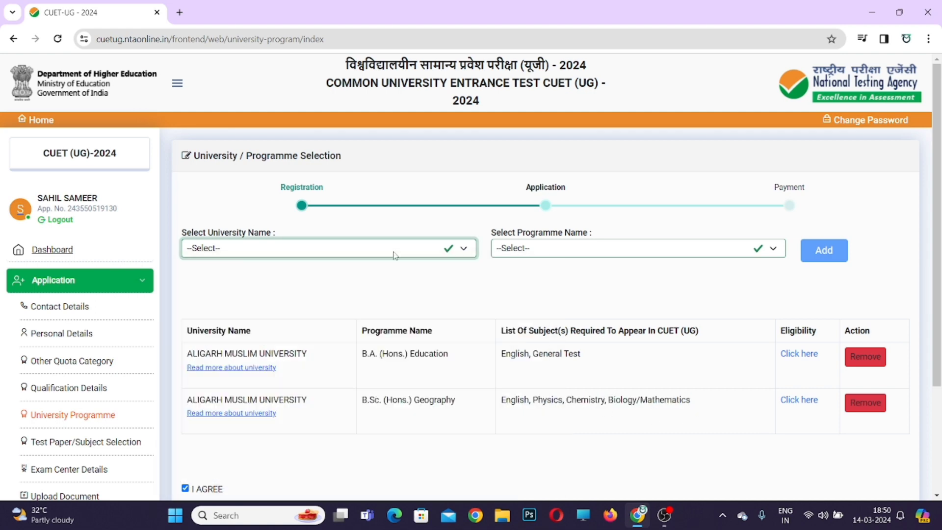
# Step: Add UNIVERSITY OF DELHI's B. Com. programme to the table
pyautogui.click(395, 255)
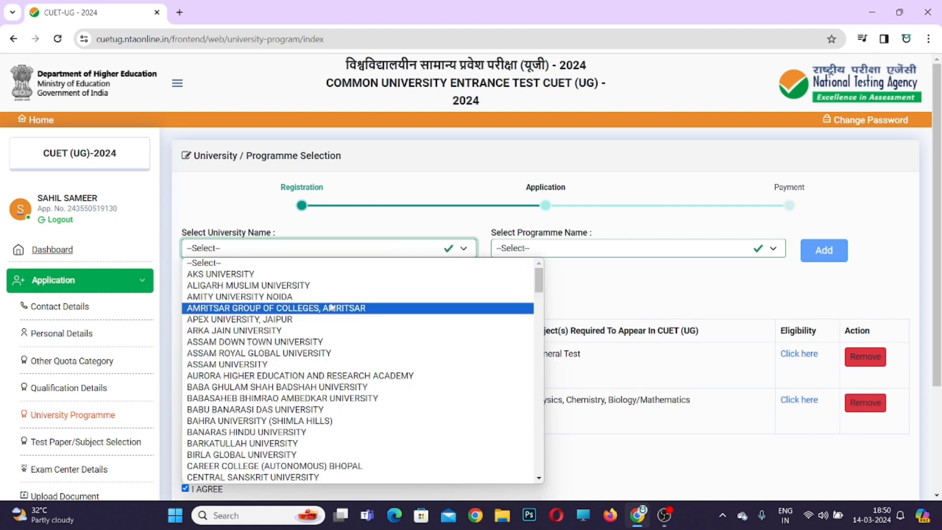
pyautogui.press('u')
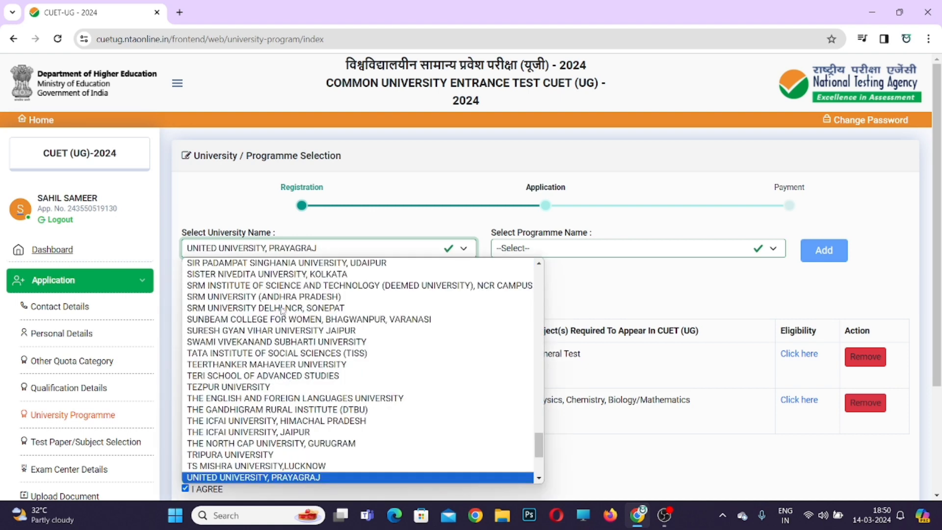
pyautogui.press('Down')
pyautogui.press('Down')
pyautogui.press('Down')
pyautogui.press('Down')
pyautogui.press('Up')
pyautogui.press('Up')
pyautogui.press('Return')
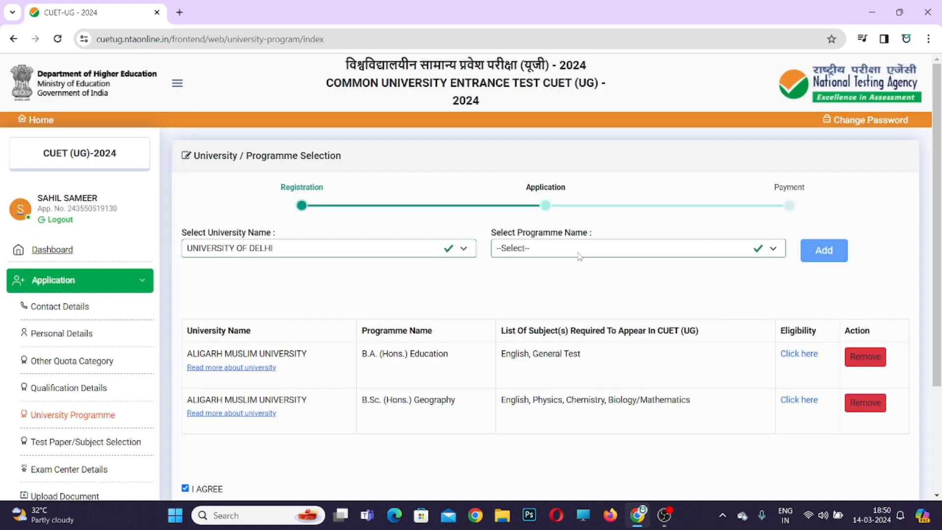
pyautogui.click(573, 252)
pyautogui.click(554, 275)
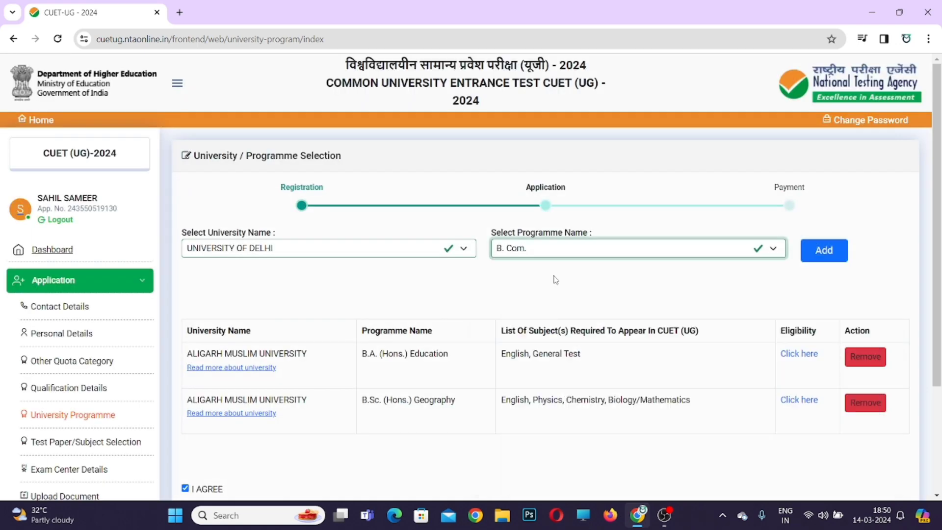
pyautogui.click(833, 260)
# Step: Read through the B. Com. requirement's Section I, Section II and Section III subject rules
pyautogui.scroll(-1, 340, 391)
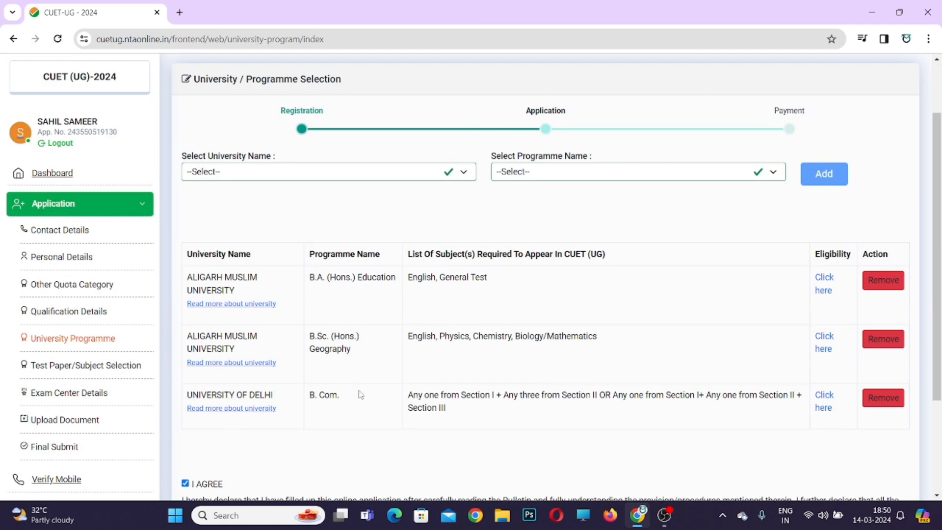
pyautogui.moveTo(434, 399); pyautogui.dragTo(496, 401)
pyautogui.click(498, 403)
pyautogui.moveTo(457, 392); pyautogui.dragTo(611, 396)
pyautogui.click(599, 396)
pyautogui.click(633, 395)
pyautogui.moveTo(540, 396); pyautogui.dragTo(611, 397)
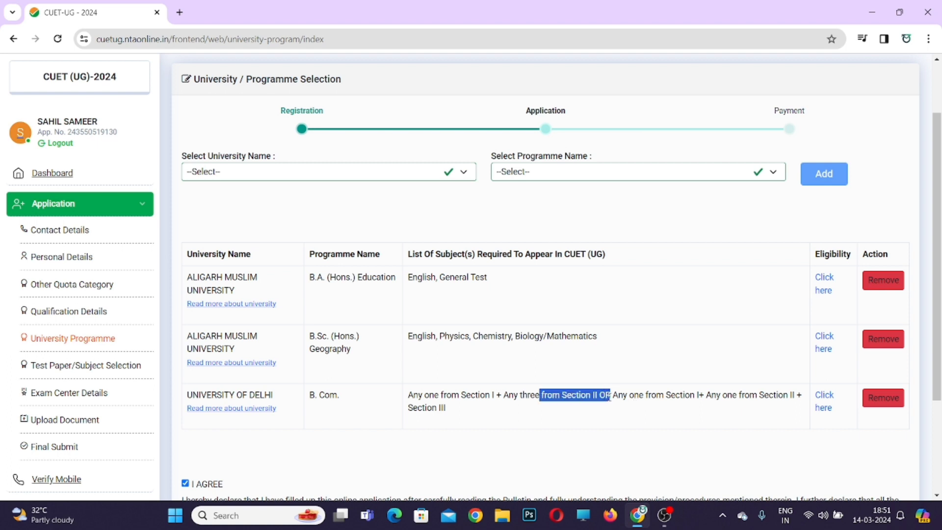
pyautogui.click(641, 400)
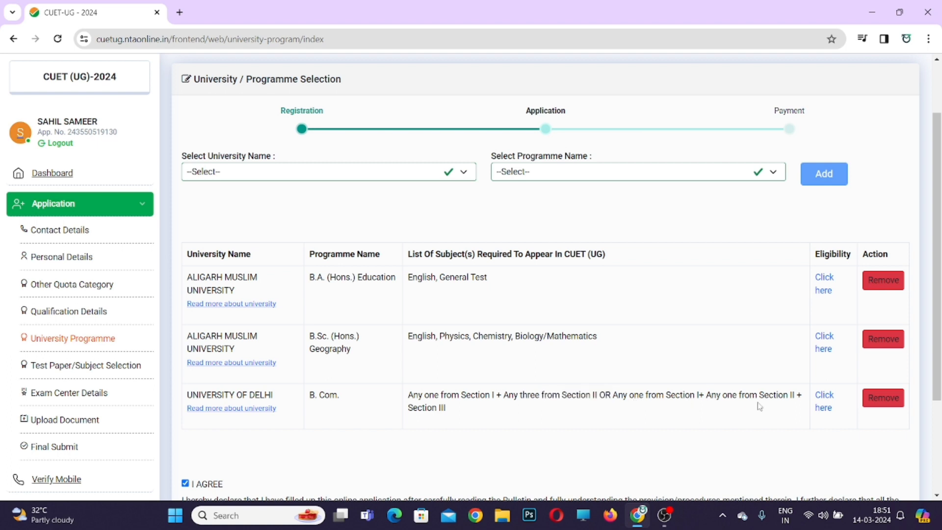
pyautogui.moveTo(401, 412)
pyautogui.mouseDown()
pyautogui.moveTo(463, 410)
pyautogui.moveTo(406, 412)
pyautogui.mouseUp()
pyautogui.click(474, 410)
pyautogui.click(470, 414)
pyautogui.scroll(2, 297, 269)
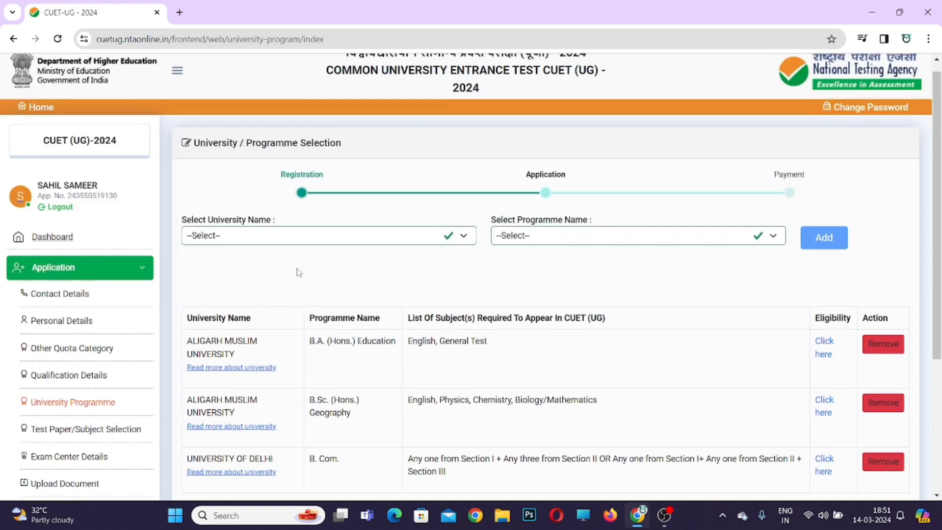
pyautogui.scroll(-3, 418, 187)
pyautogui.scroll(-1, 563, 374)
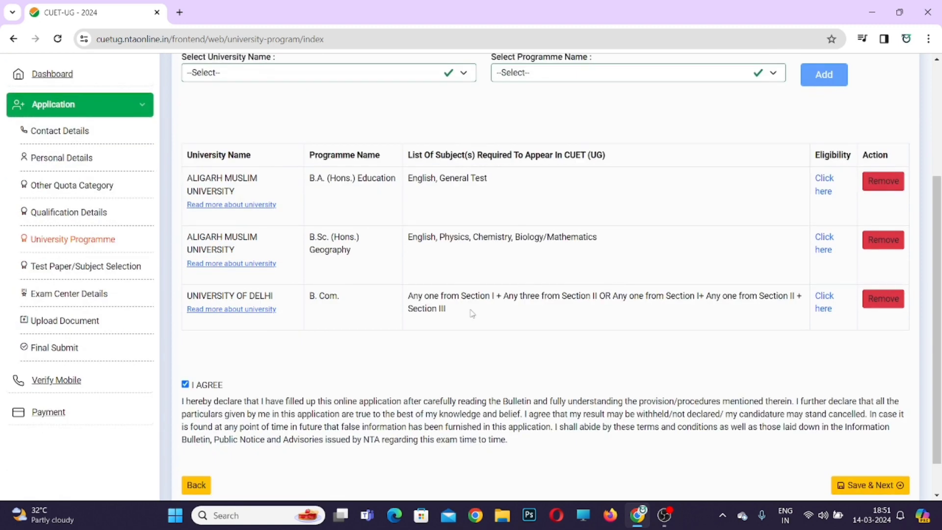
pyautogui.scroll(2, 426, 286)
pyautogui.click(333, 164)
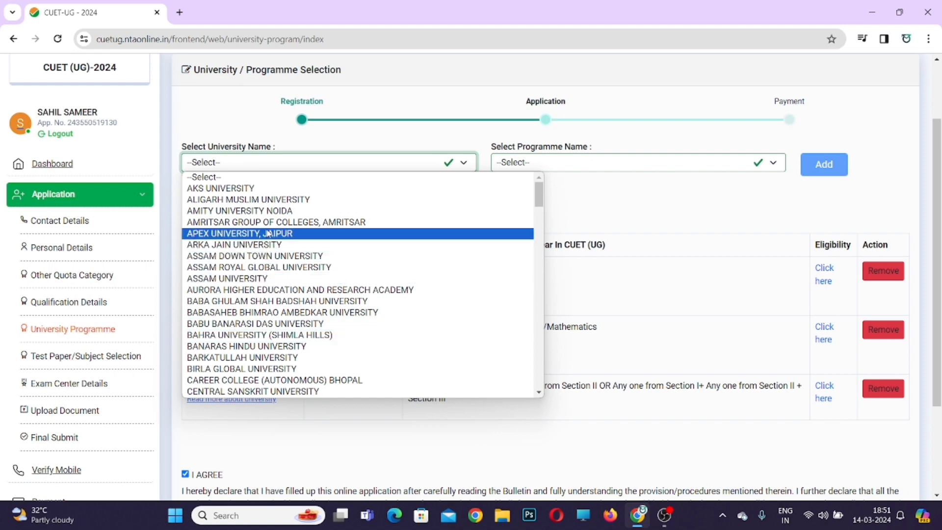
# Step: Replace the mistaken BIRLA GLOBAL UNIVERSITY choice with UNIVERSITY OF DELHI
pyautogui.click(265, 368)
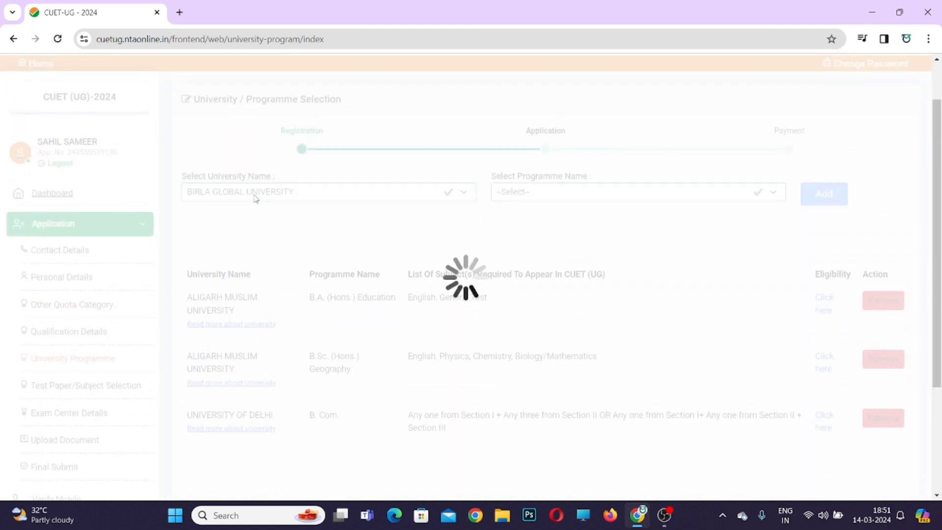
pyautogui.click(295, 193)
pyautogui.scroll(-9, 292, 306)
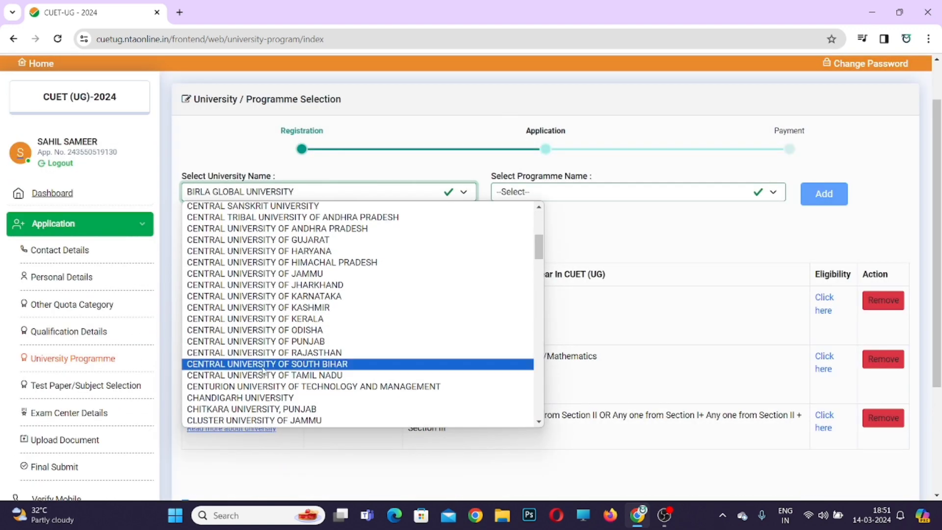
pyautogui.scroll(-2, 256, 360)
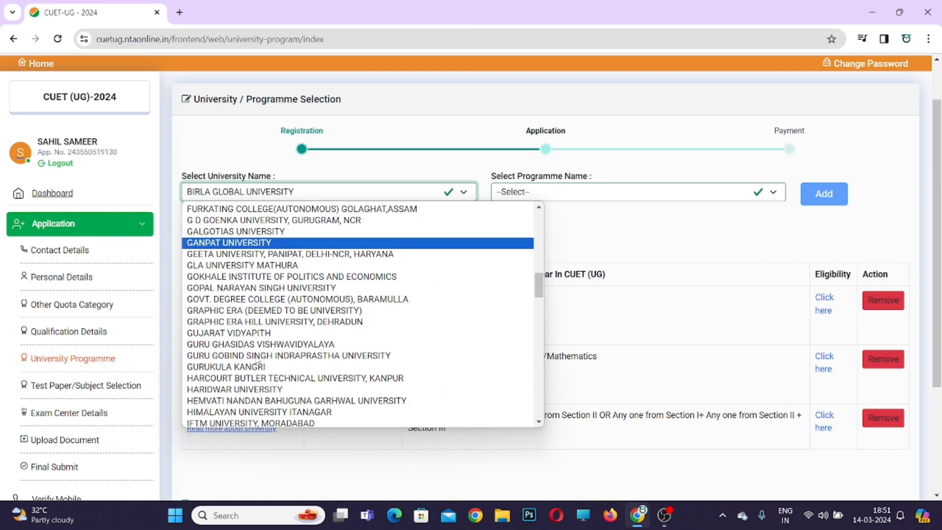
pyautogui.scroll(12, 256, 359)
pyautogui.scroll(-7, 243, 401)
pyautogui.scroll(-20, 243, 401)
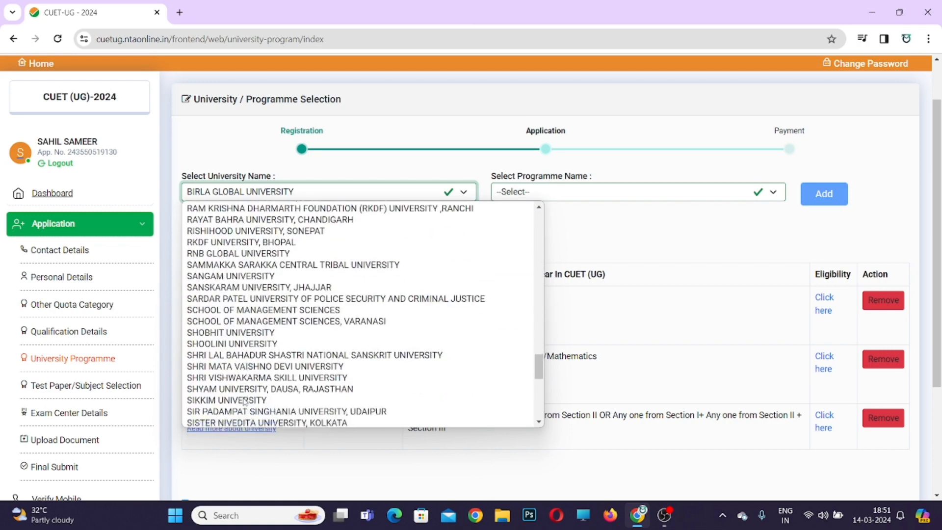
pyautogui.scroll(10, 243, 400)
pyautogui.scroll(15, 244, 399)
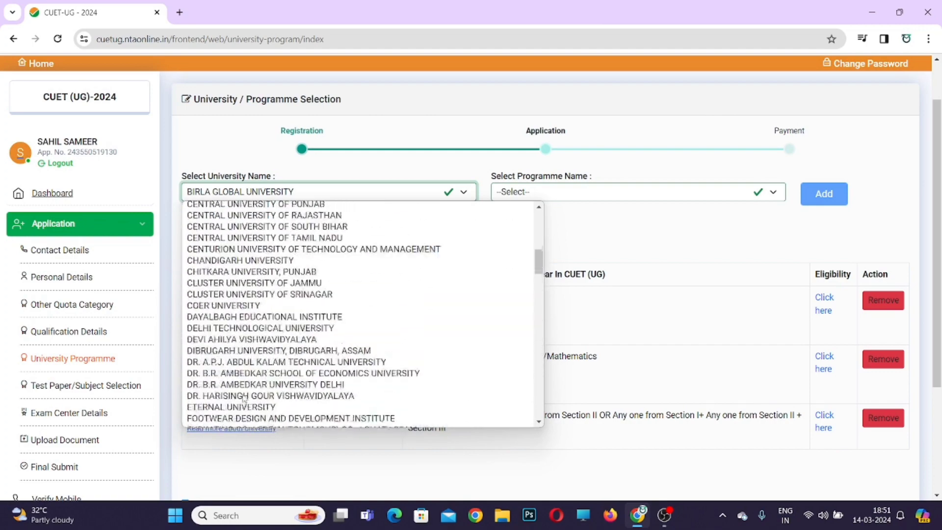
pyautogui.scroll(4, 284, 377)
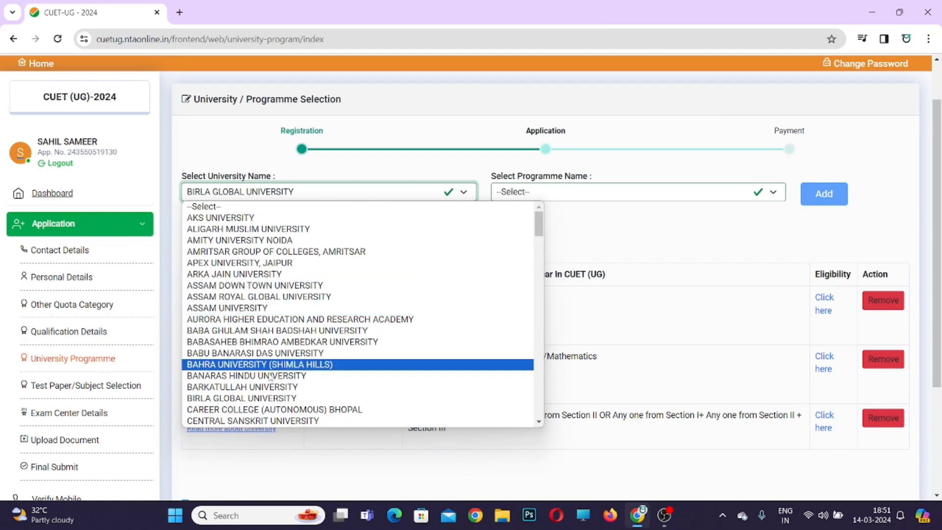
pyautogui.scroll(-15, 277, 377)
pyautogui.scroll(-8, 270, 378)
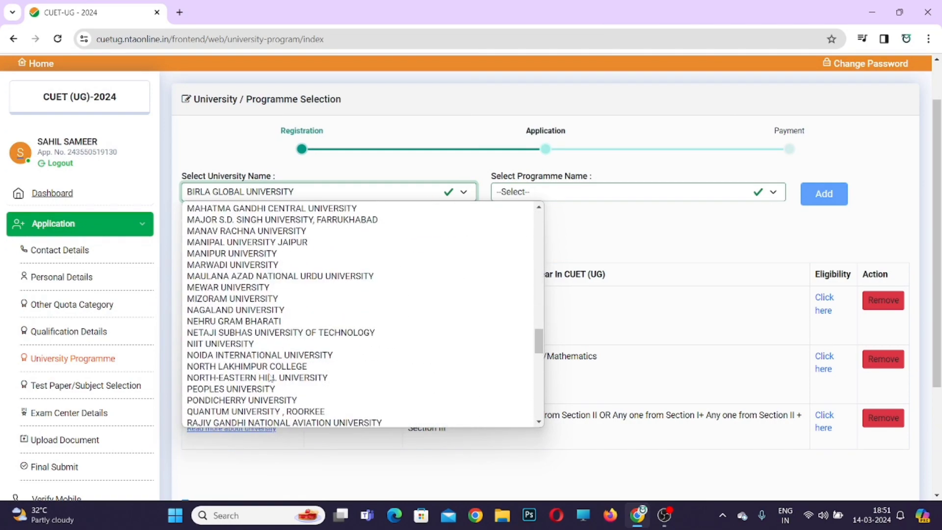
pyautogui.scroll(20, 270, 378)
pyautogui.scroll(3, 270, 378)
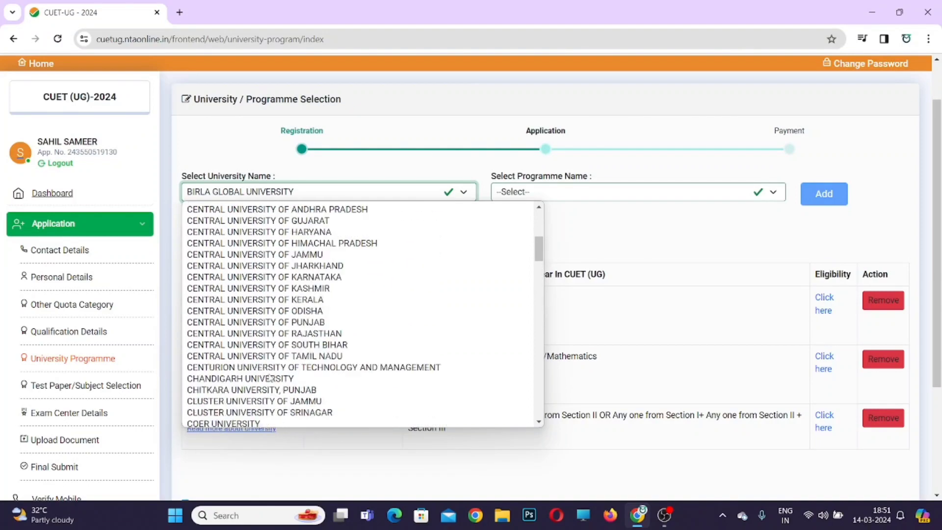
pyautogui.scroll(-20, 270, 378)
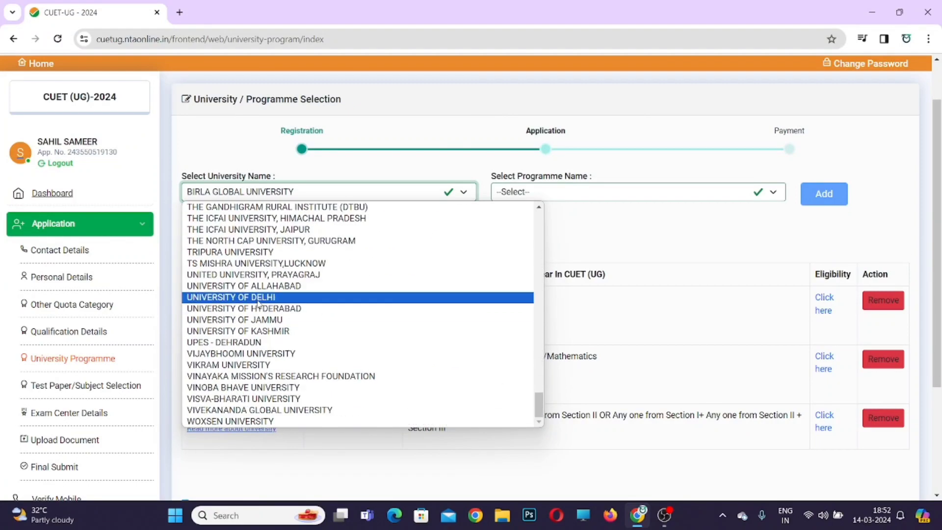
pyautogui.click(260, 297)
# Step: Add Delhi's B.A.(Hons.) Political Science as the fourth programme
pyautogui.click(616, 193)
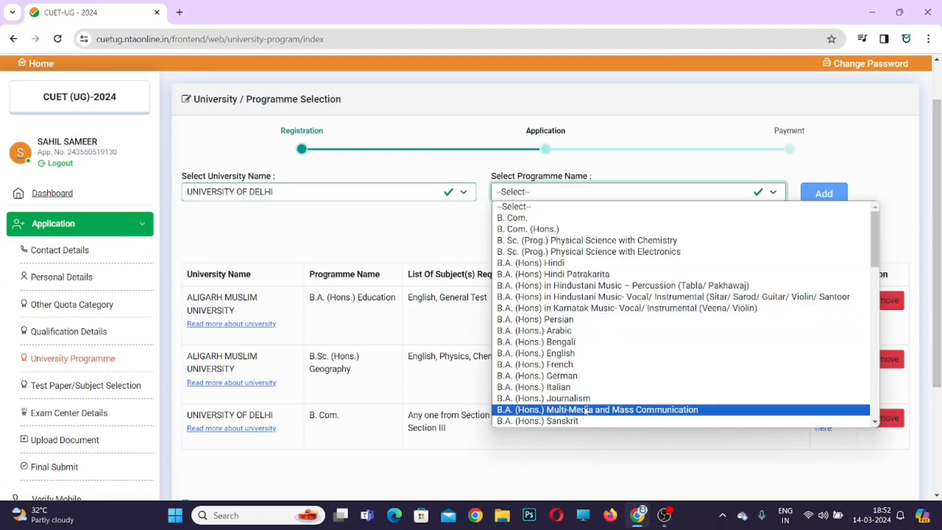
pyautogui.scroll(-4, 569, 414)
pyautogui.scroll(-1, 571, 423)
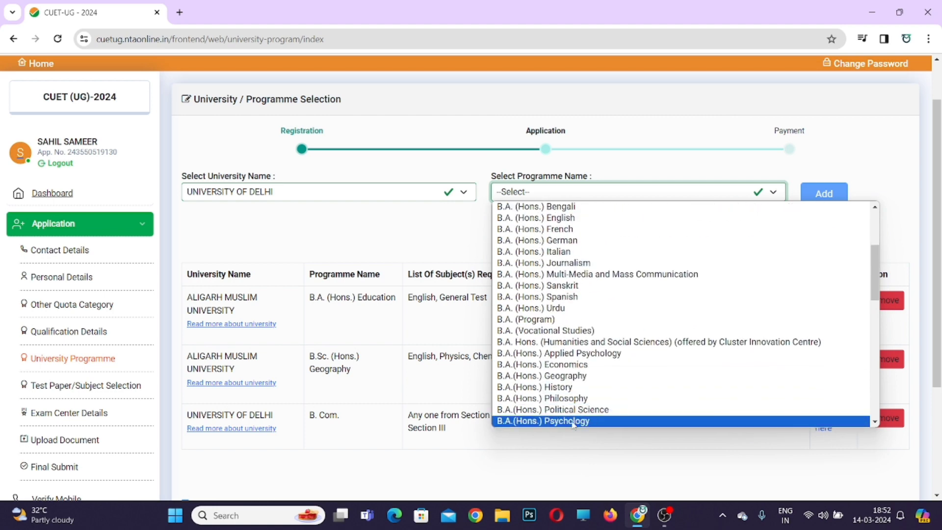
pyautogui.click(576, 409)
pyautogui.click(824, 194)
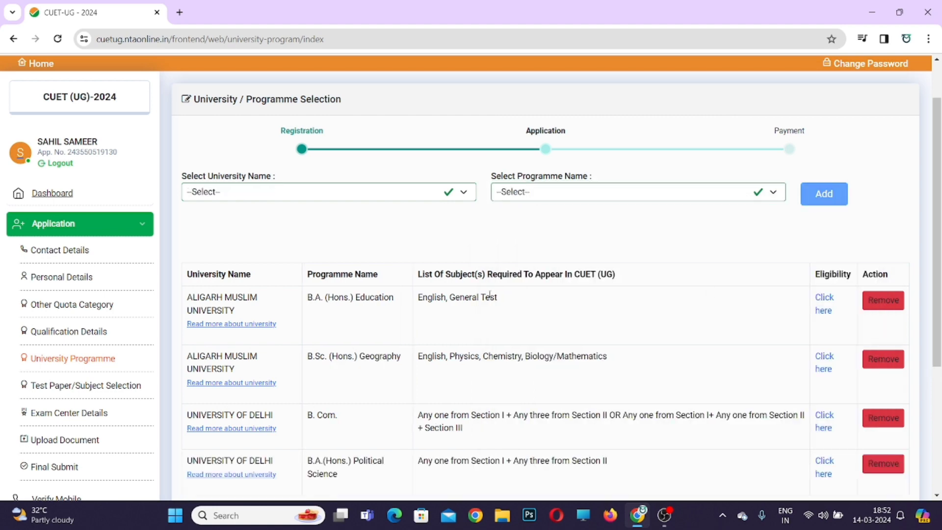
# Step: Review the programmes' subject requirements, including the B. Com. rule, and save the selection
pyautogui.scroll(-1, 269, 392)
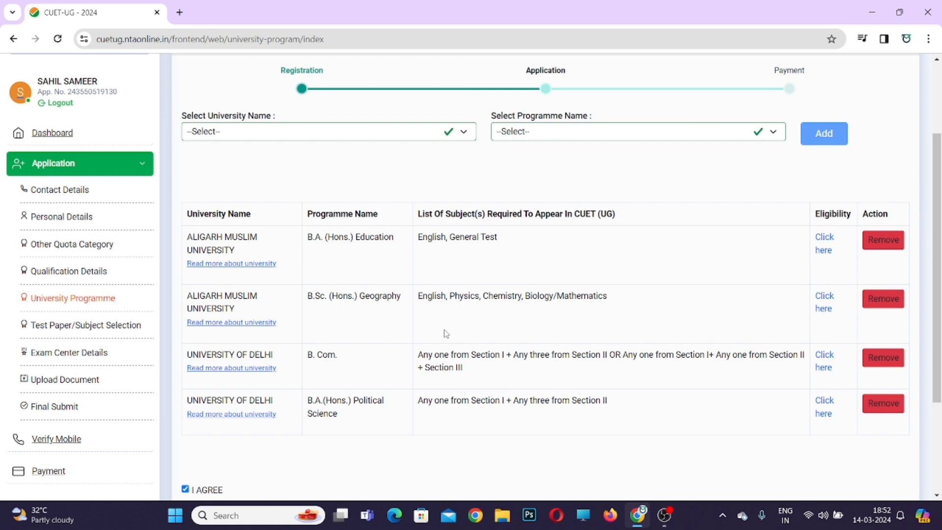
pyautogui.moveTo(432, 238); pyautogui.dragTo(513, 281)
pyautogui.click(507, 281)
pyautogui.moveTo(432, 239); pyautogui.dragTo(510, 241)
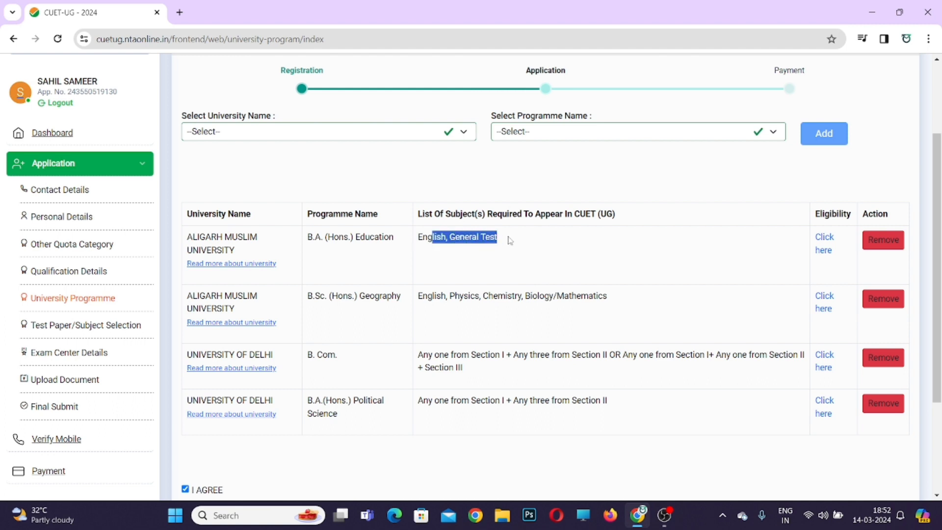
pyautogui.moveTo(539, 347); pyautogui.dragTo(552, 364)
pyautogui.doubleClick(548, 357)
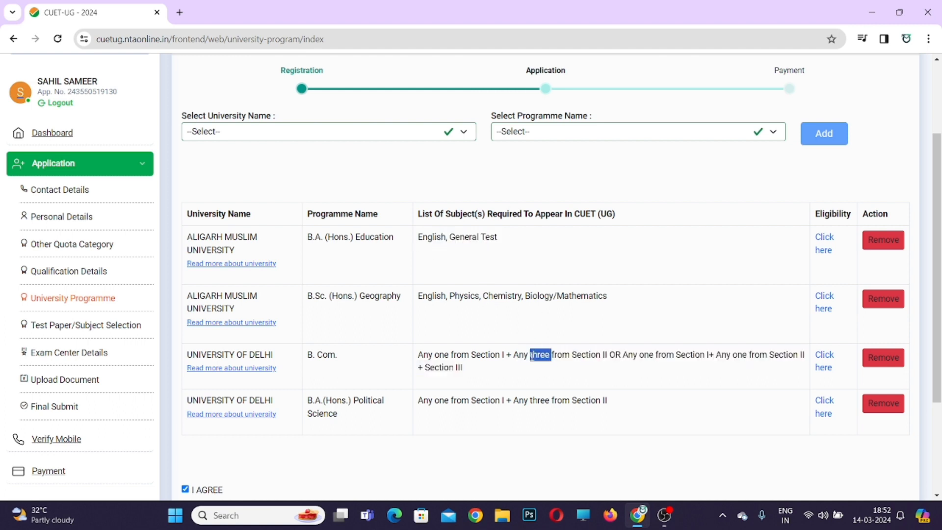
pyautogui.click(552, 372)
pyautogui.scroll(-3, 432, 392)
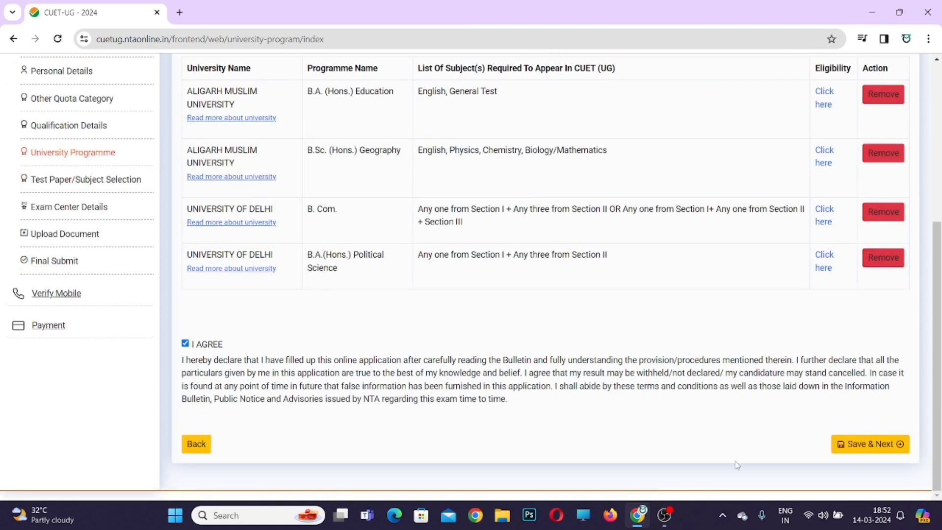
pyautogui.click(872, 444)
# Step: Choose English (101) as the first test paper
pyautogui.click(471, 333)
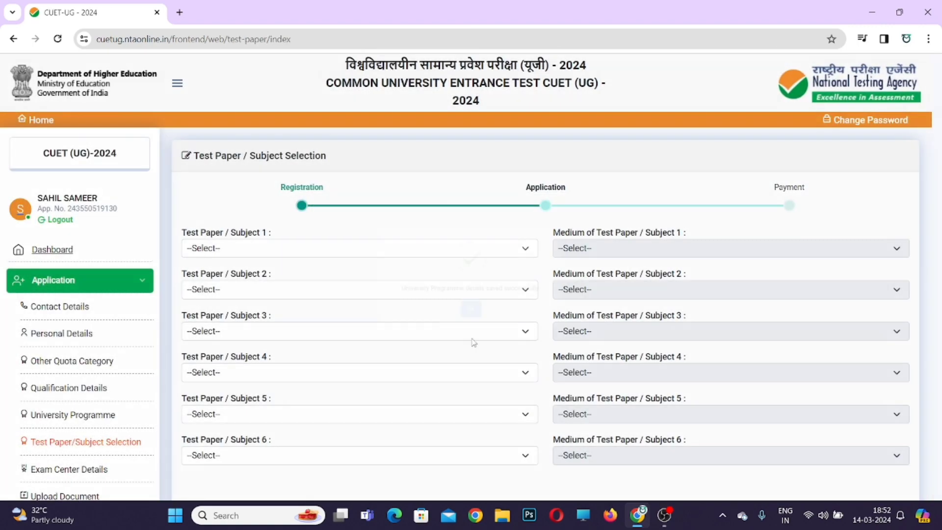
pyautogui.click(259, 248)
pyautogui.click(242, 249)
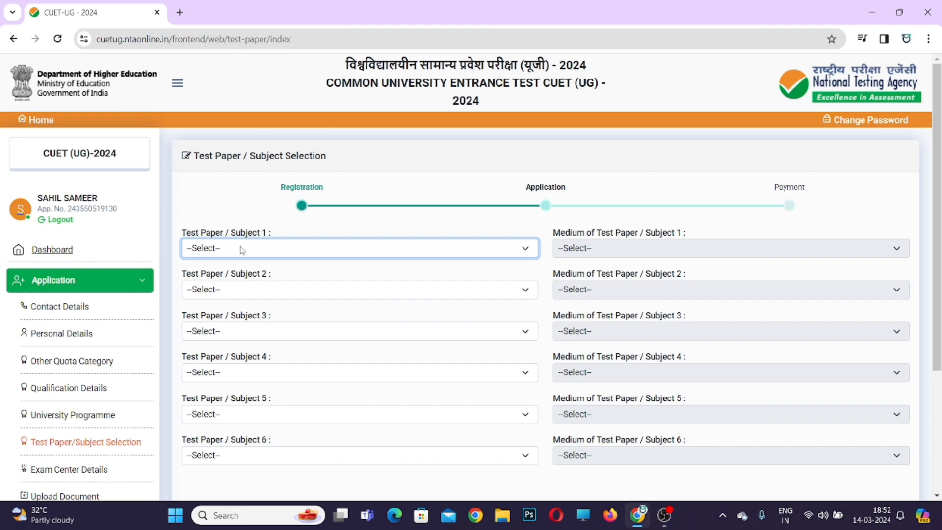
pyautogui.click(242, 250)
pyautogui.press('Down')
pyautogui.press('Down')
pyautogui.press('Down')
pyautogui.press('Return')
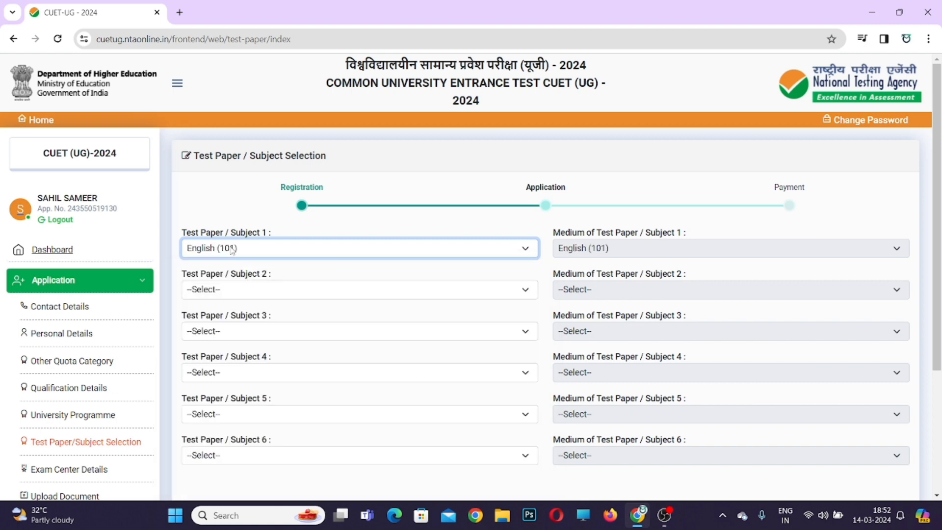
pyautogui.click(256, 249)
pyautogui.click(244, 298)
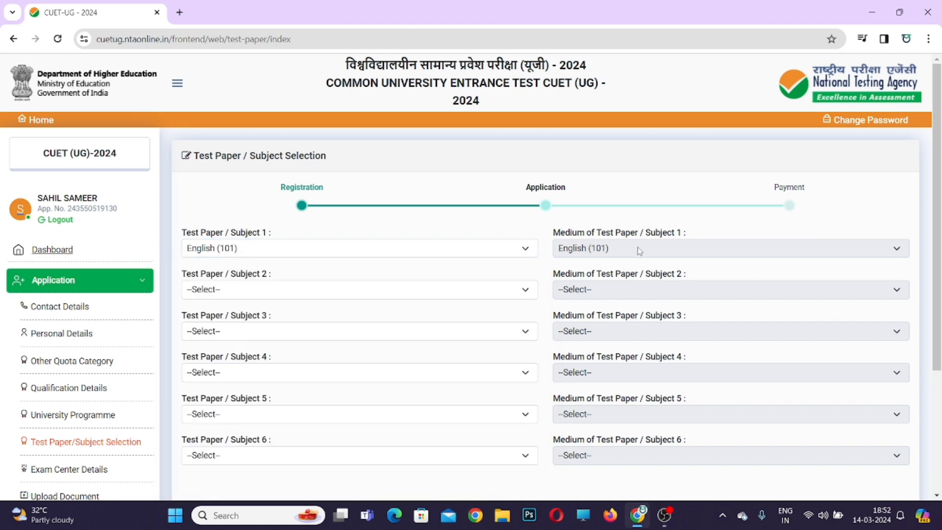
# Step: Set the second test paper to Accountancy/Book Keeping (301) with English medium
pyautogui.click(443, 294)
pyautogui.scroll(-6, 252, 146)
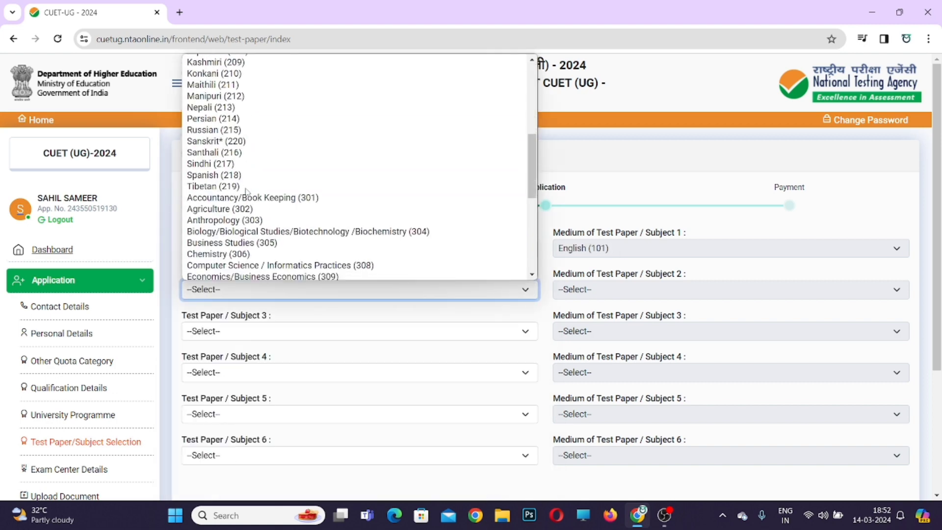
pyautogui.click(252, 139)
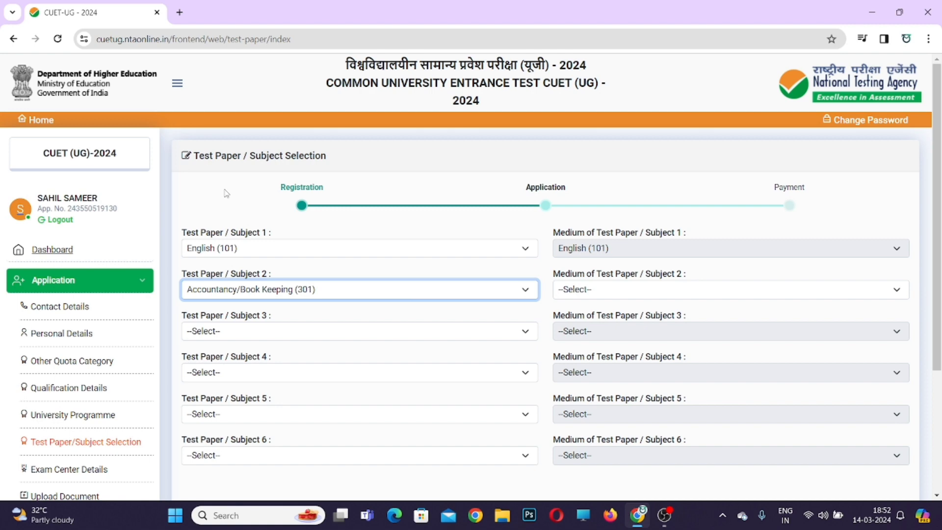
pyautogui.click(631, 289)
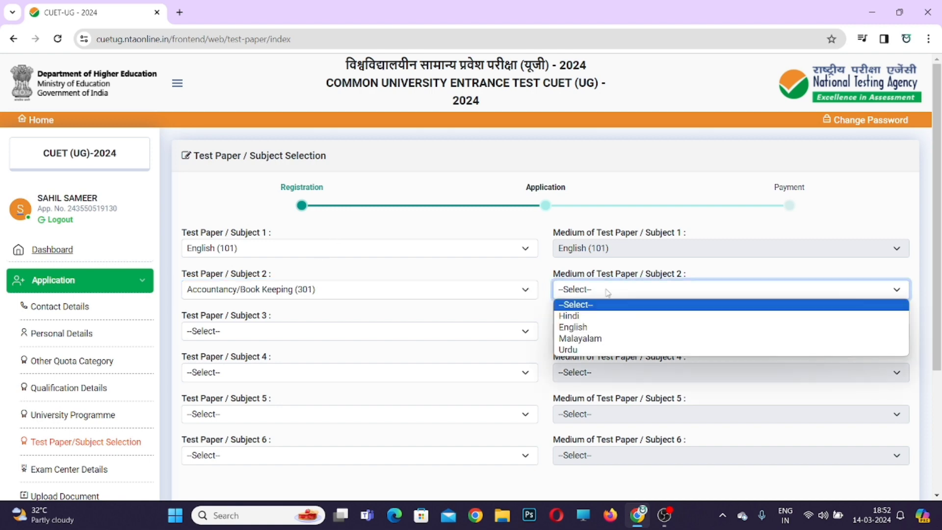
pyautogui.click(601, 331)
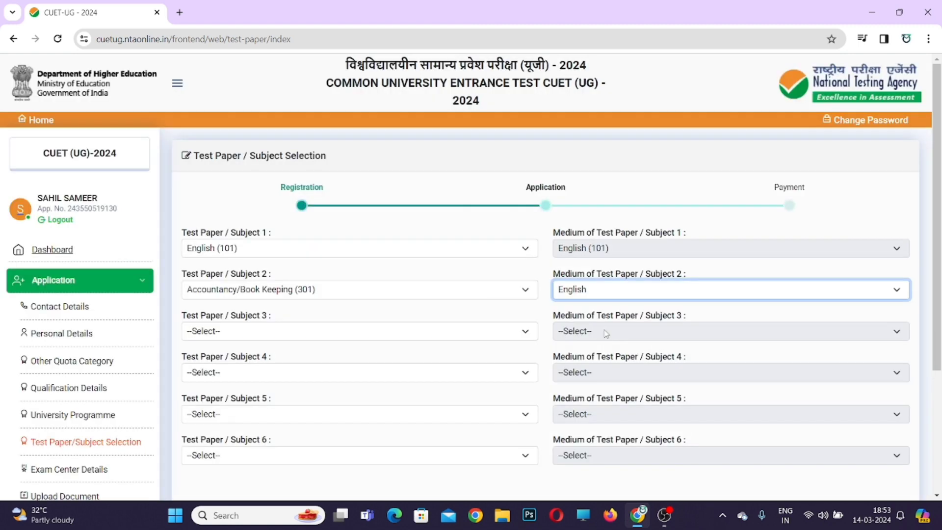
pyautogui.click(584, 294)
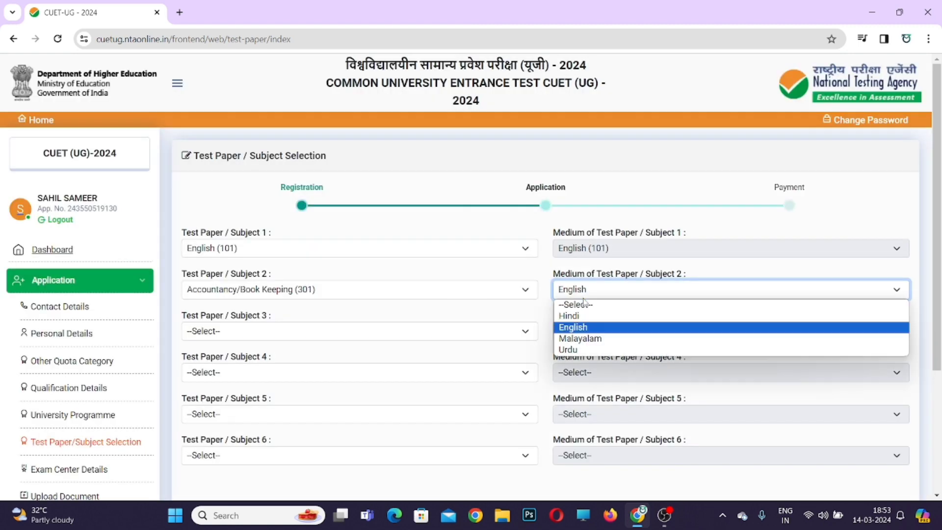
pyautogui.click(583, 296)
# Step: Add General Test (501), German (206) and Physical Education/NCC/Yoga (321) as papers three to five, English medium
pyautogui.click(363, 331)
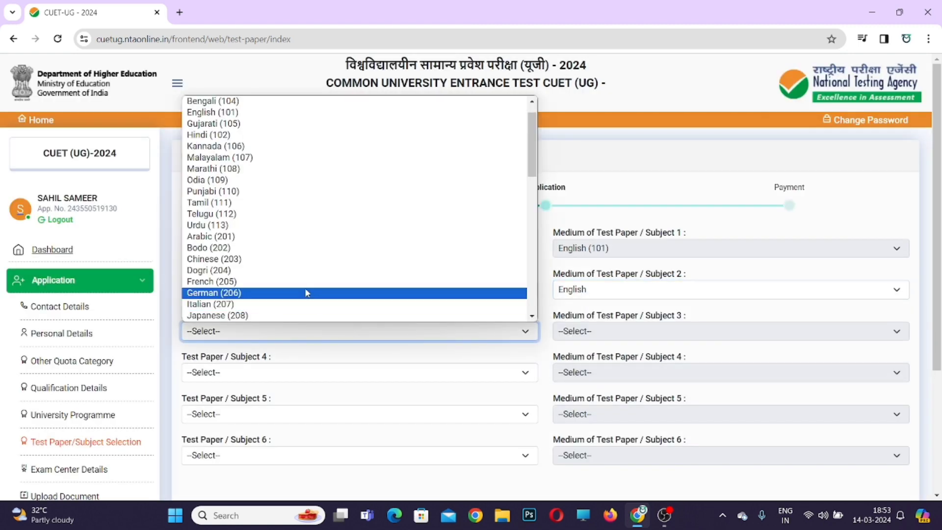
pyautogui.press('End')
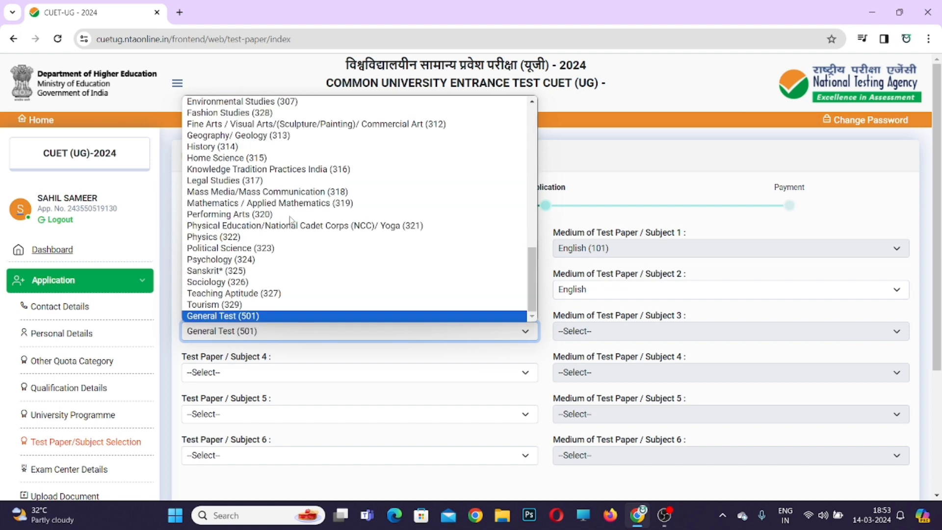
pyautogui.press('Return')
pyautogui.click(694, 331)
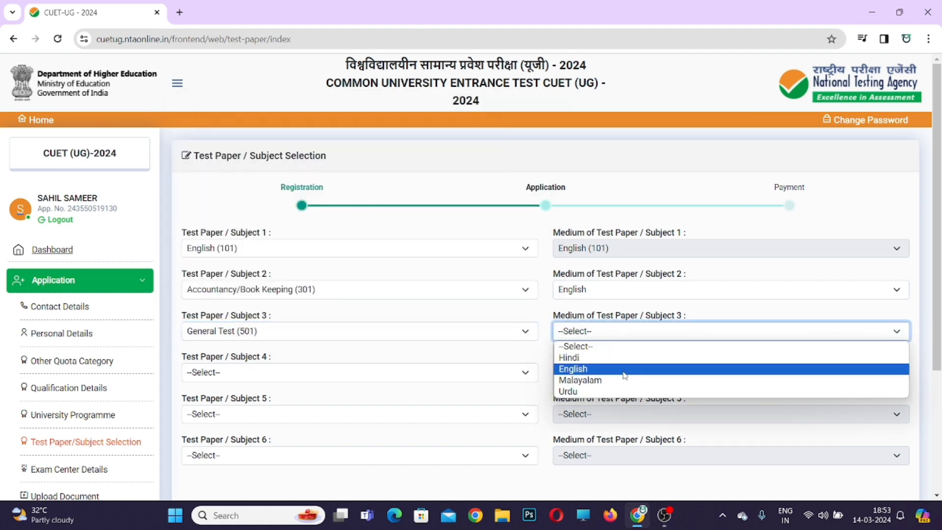
pyautogui.click(624, 369)
pyautogui.click(250, 374)
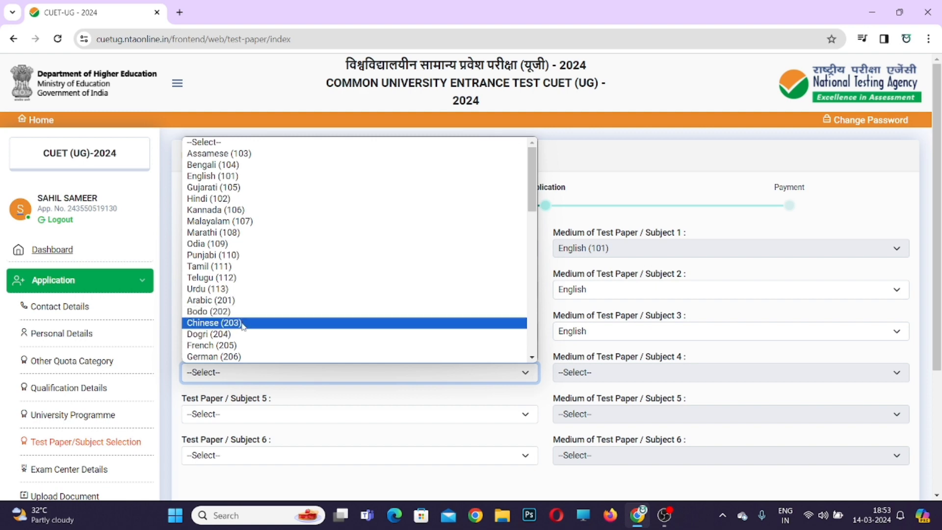
pyautogui.click(243, 357)
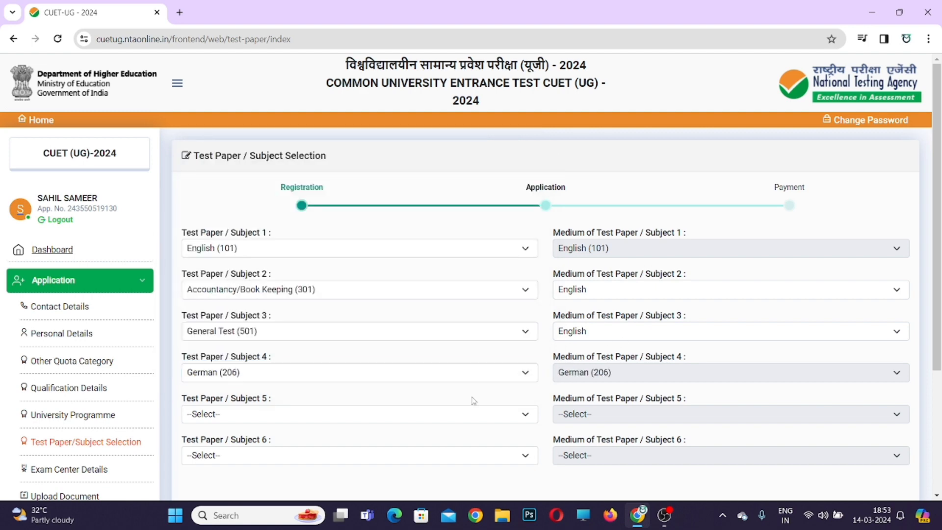
pyautogui.click(356, 420)
pyautogui.scroll(-15, 298, 326)
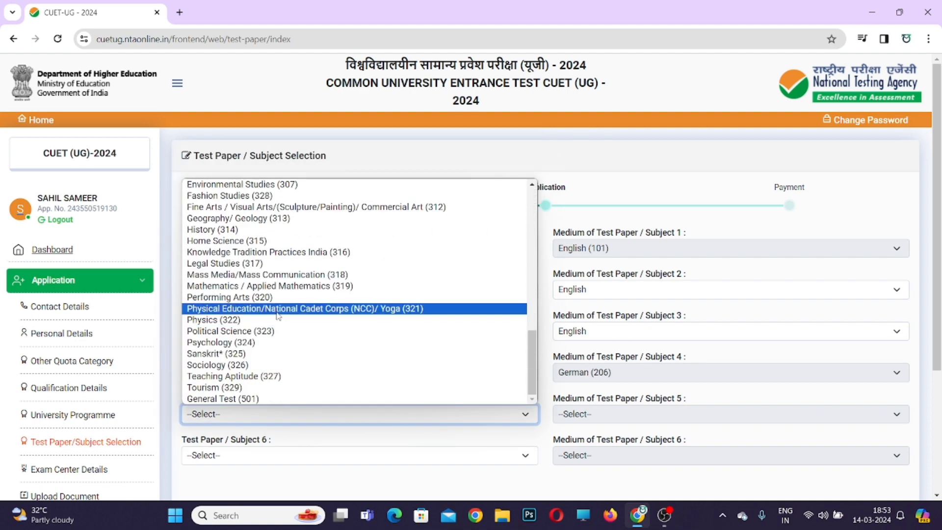
pyautogui.click(299, 353)
pyautogui.click(664, 420)
pyautogui.click(638, 451)
# Step: Accept the declaration and save the test paper choices
pyautogui.scroll(-4, 514, 240)
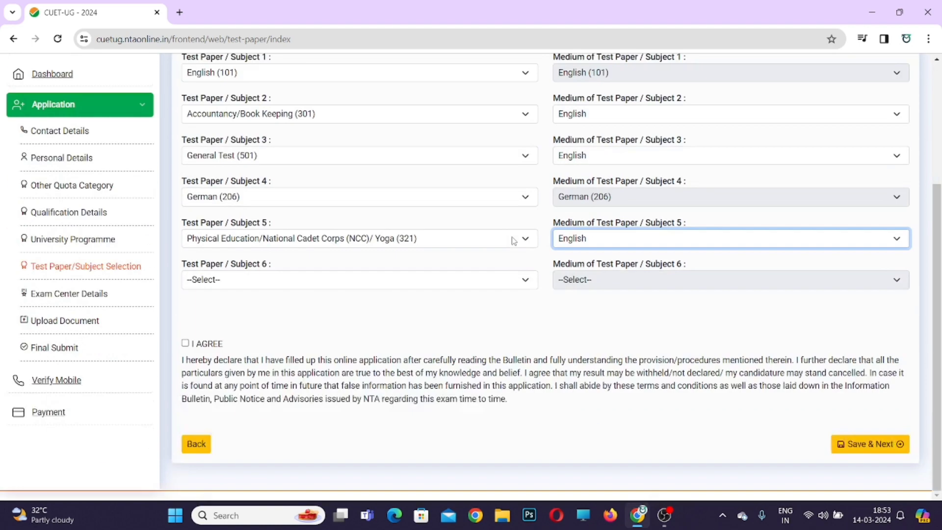
pyautogui.click(185, 343)
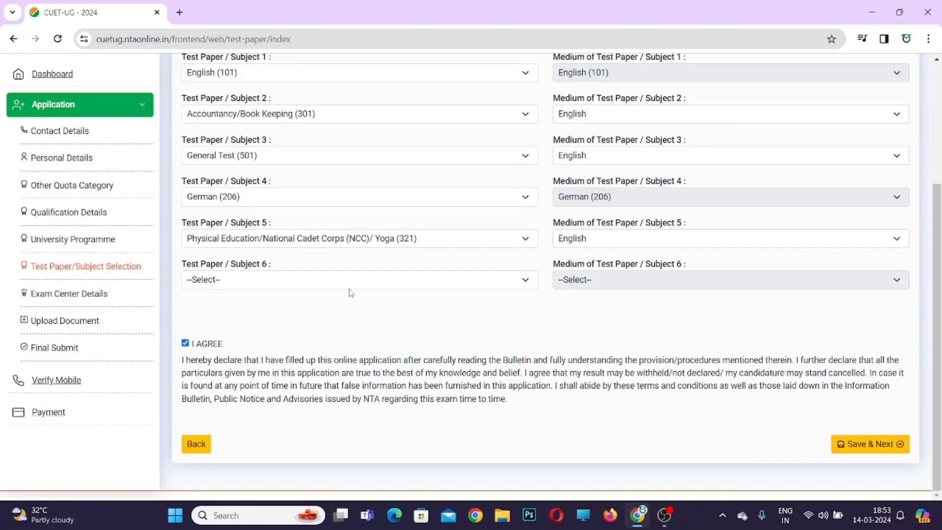
pyautogui.click(869, 443)
# Step: Set the first exam centre preference to Kasaragod, KERALA
pyautogui.click(471, 330)
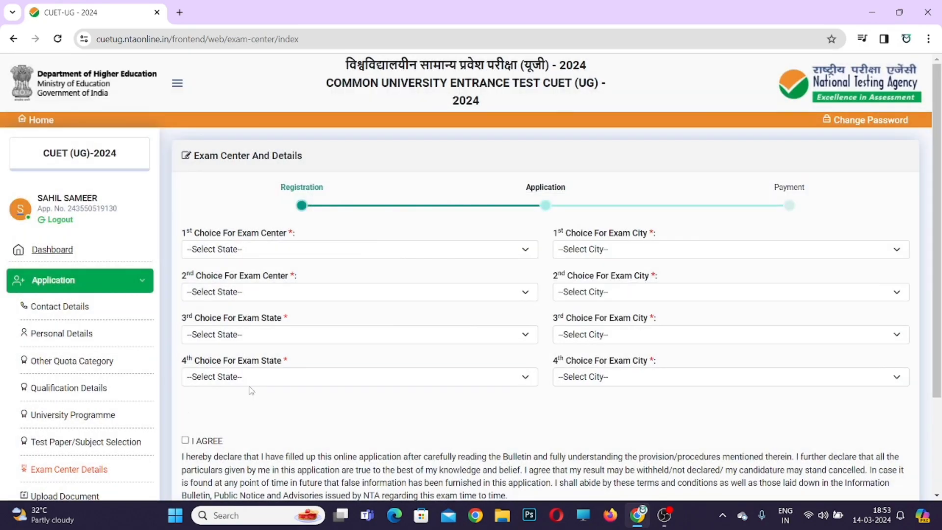
pyautogui.scroll(-2, 252, 391)
pyautogui.scroll(1, 402, 221)
pyautogui.click(342, 173)
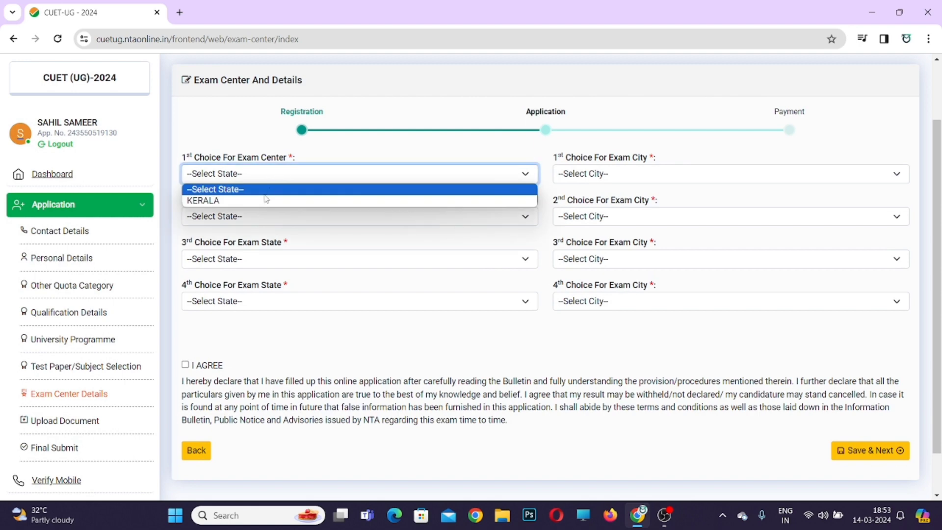
pyautogui.click(343, 199)
pyautogui.click(657, 174)
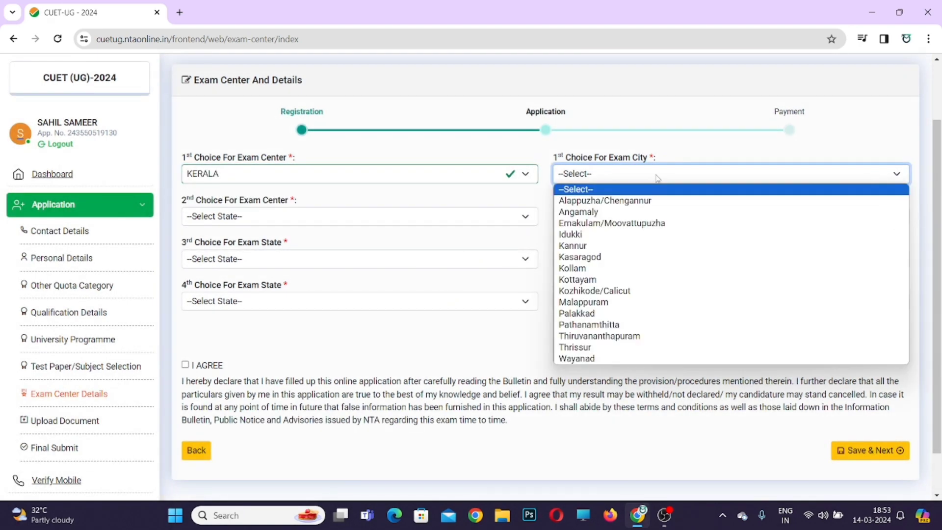
pyautogui.click(632, 257)
# Step: Set the second exam centre preference to Kottayam, KERALA
pyautogui.click(271, 219)
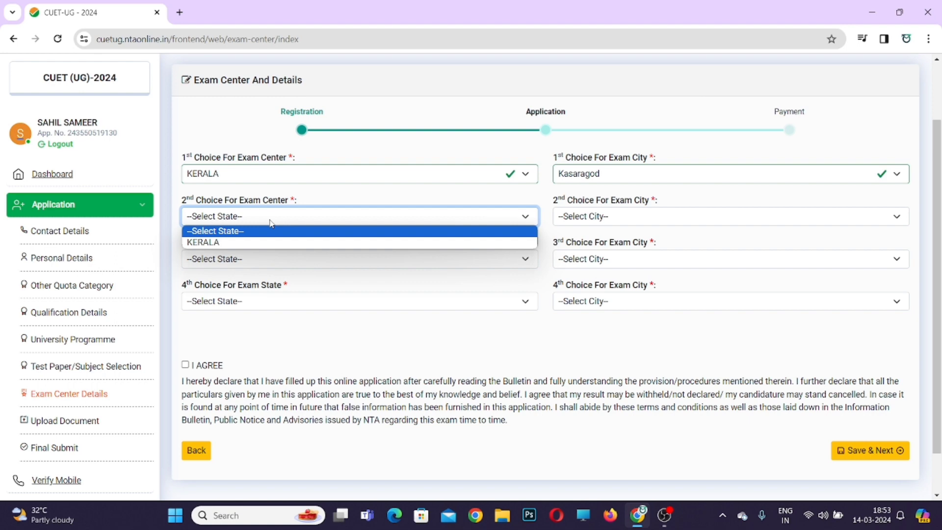
pyautogui.click(426, 177)
pyautogui.click(387, 219)
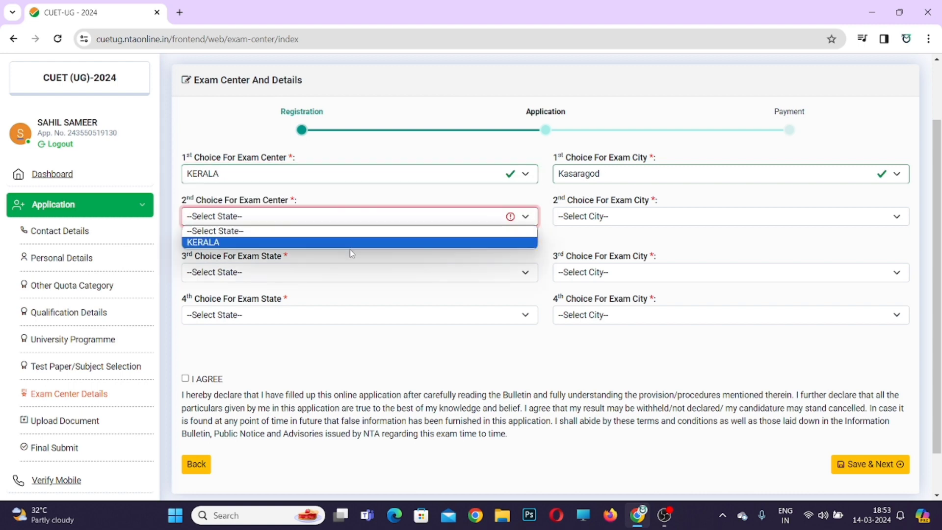
pyautogui.click(349, 242)
pyautogui.click(640, 215)
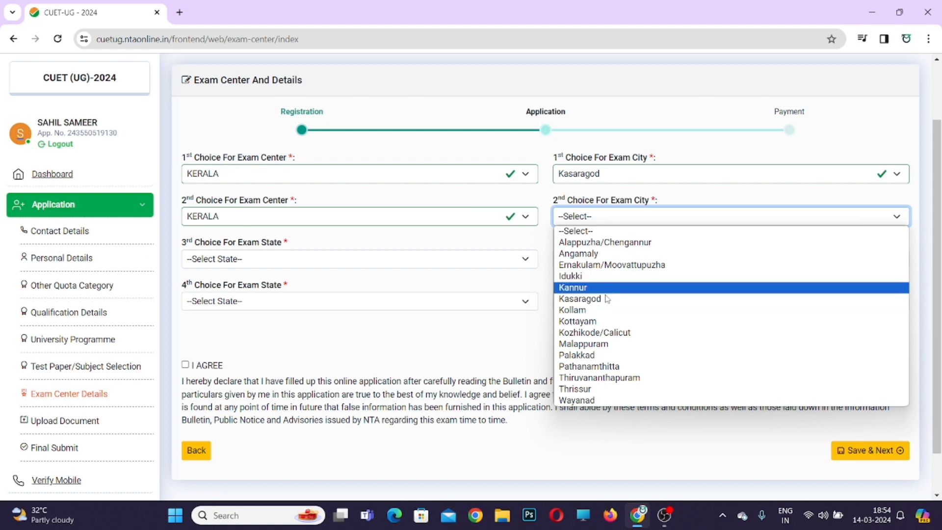
pyautogui.click(605, 321)
# Step: Set the third and fourth preferences to Idukki and Angamaly, both in KERALA
pyautogui.click(347, 265)
pyautogui.click(329, 285)
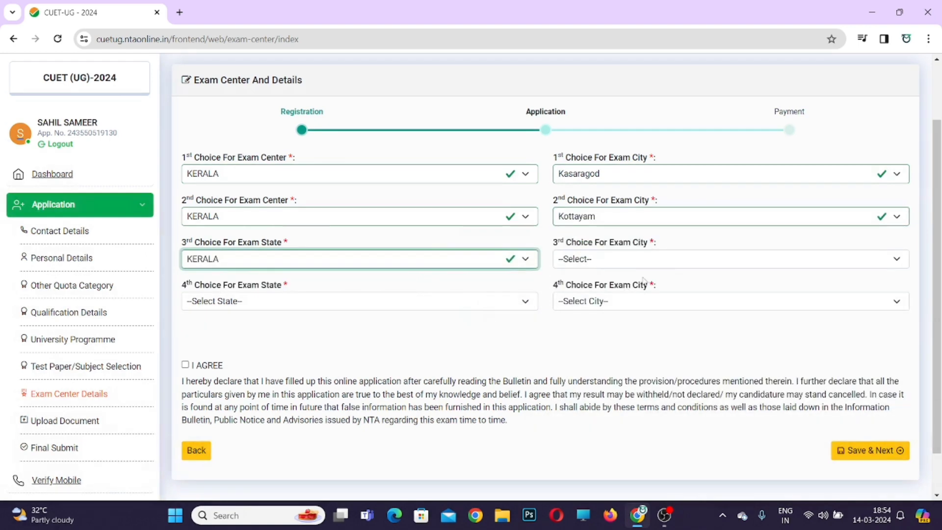
pyautogui.click(613, 258)
pyautogui.click(607, 319)
pyautogui.click(412, 301)
pyautogui.click(388, 328)
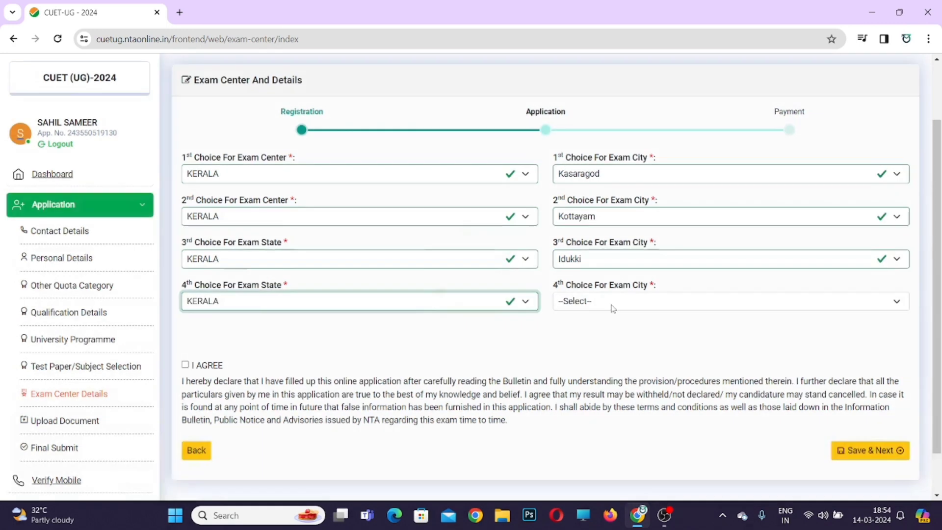
pyautogui.click(612, 301)
pyautogui.click(613, 338)
# Step: Agree to the declaration and save the exam centre details
pyautogui.click(185, 365)
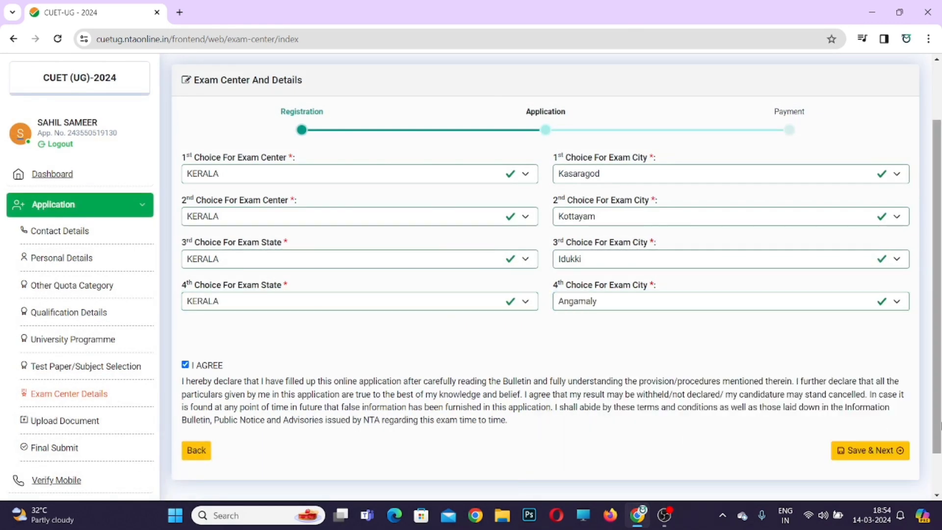
pyautogui.click(870, 450)
pyautogui.click(470, 332)
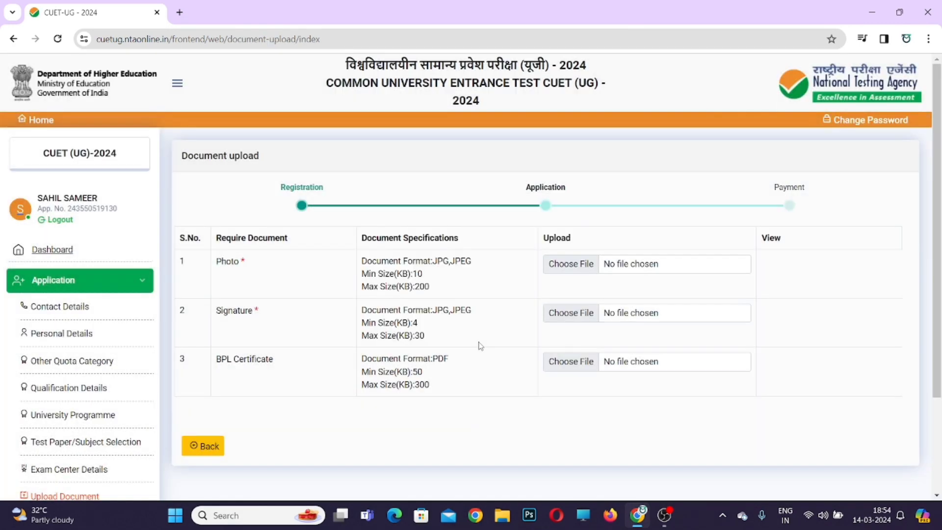
# Step: Try uploading the dma kd image as the photo; it is rejected, so cancel
pyautogui.click(574, 265)
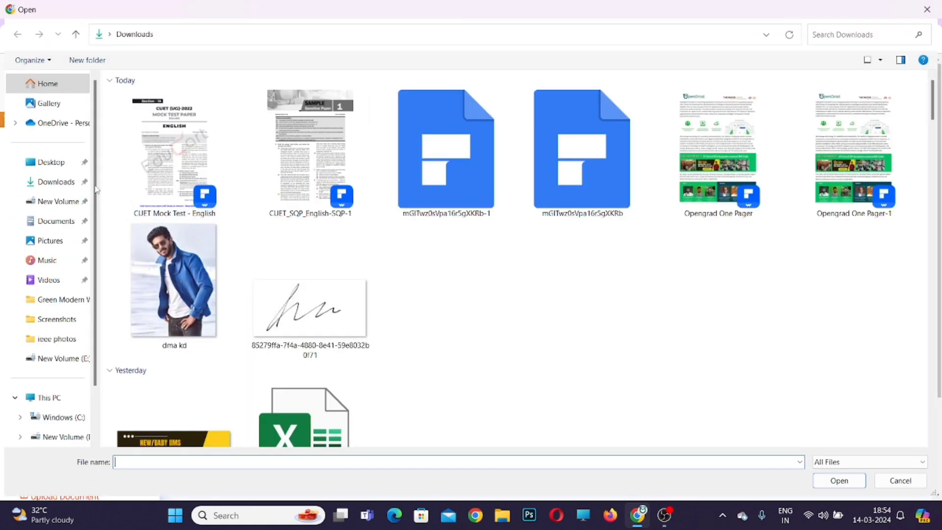
pyautogui.doubleClick(174, 280)
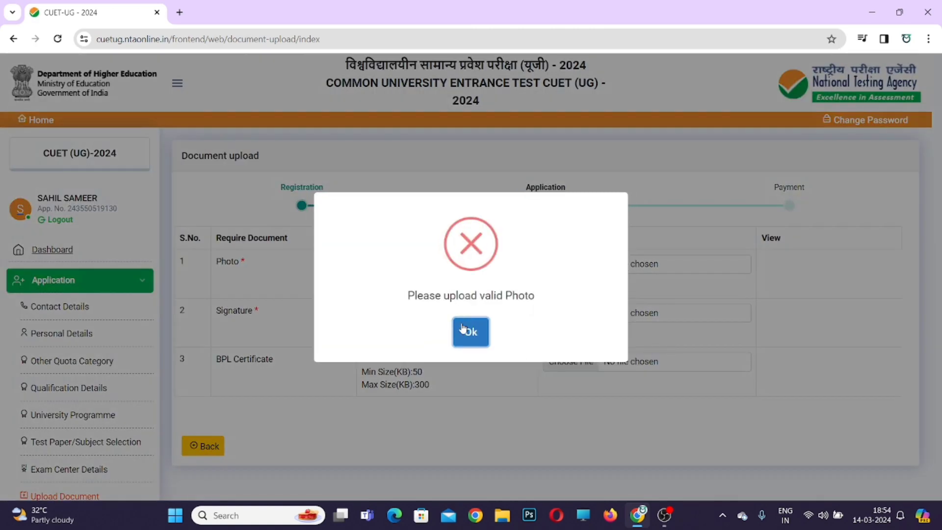
pyautogui.click(464, 330)
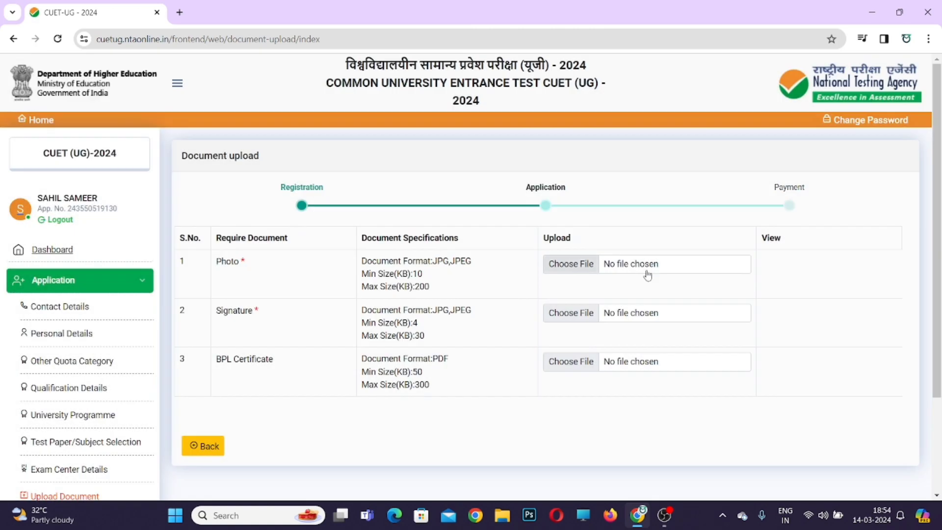
pyautogui.click(558, 270)
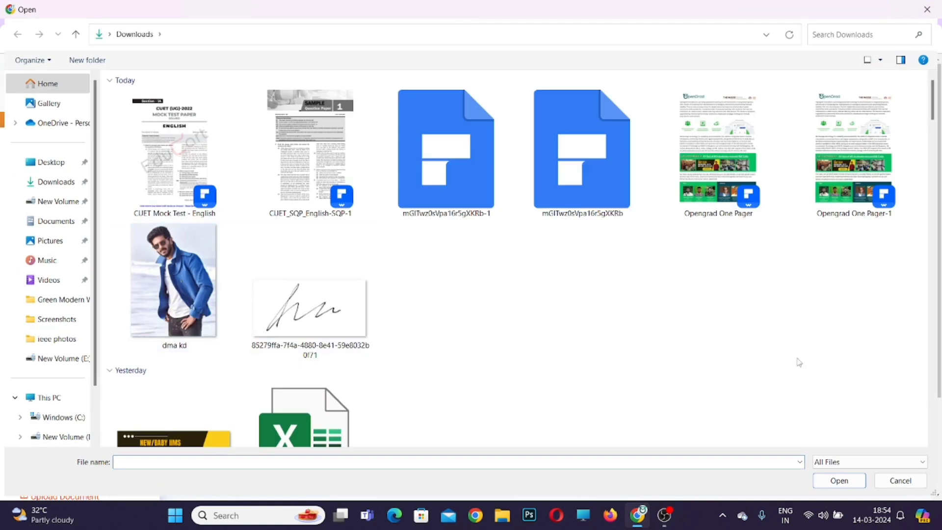
pyautogui.click(905, 481)
# Step: Upload the signature image file and confirm it appears in the preview
pyautogui.click(561, 316)
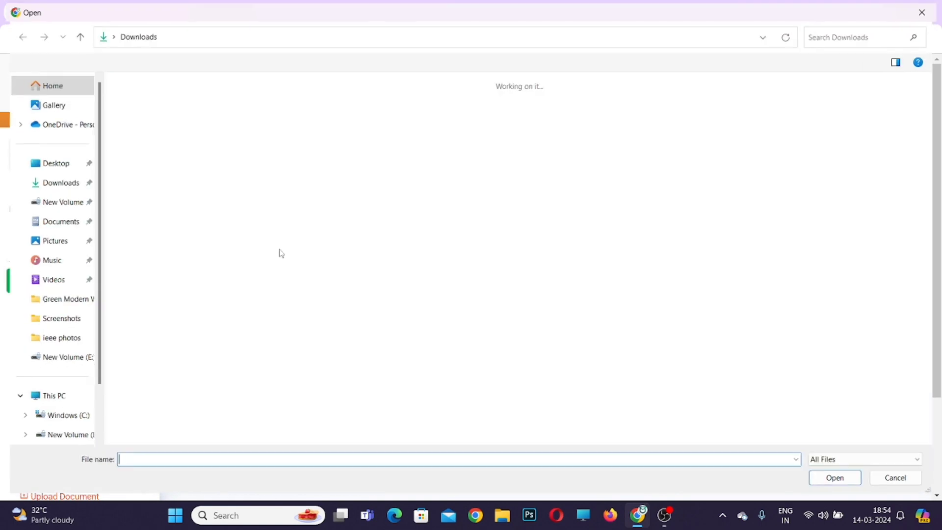
pyautogui.click(330, 308)
pyautogui.doubleClick(330, 307)
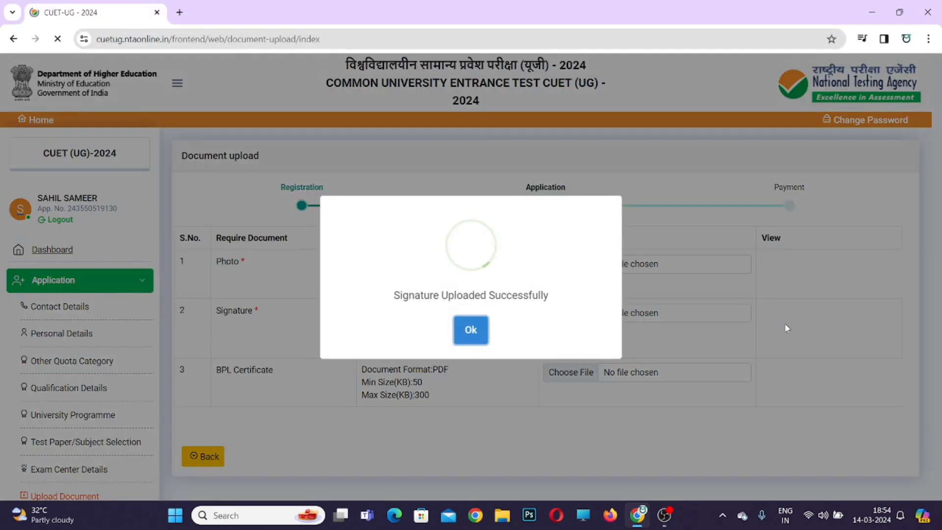
pyautogui.click(471, 332)
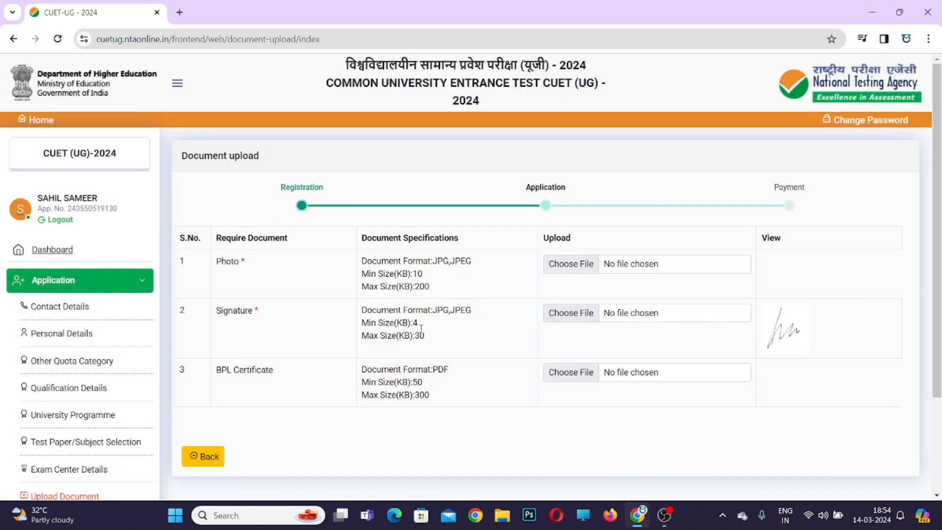
pyautogui.moveTo(414, 325); pyautogui.dragTo(434, 346)
pyautogui.click(403, 273)
pyautogui.moveTo(418, 273); pyautogui.dragTo(456, 309)
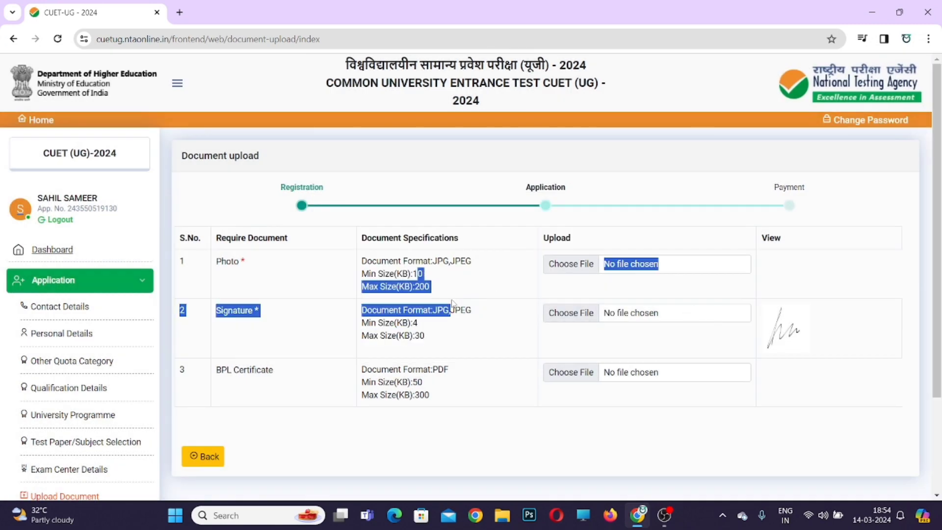
pyautogui.click(700, 291)
pyautogui.scroll(-2, 603, 351)
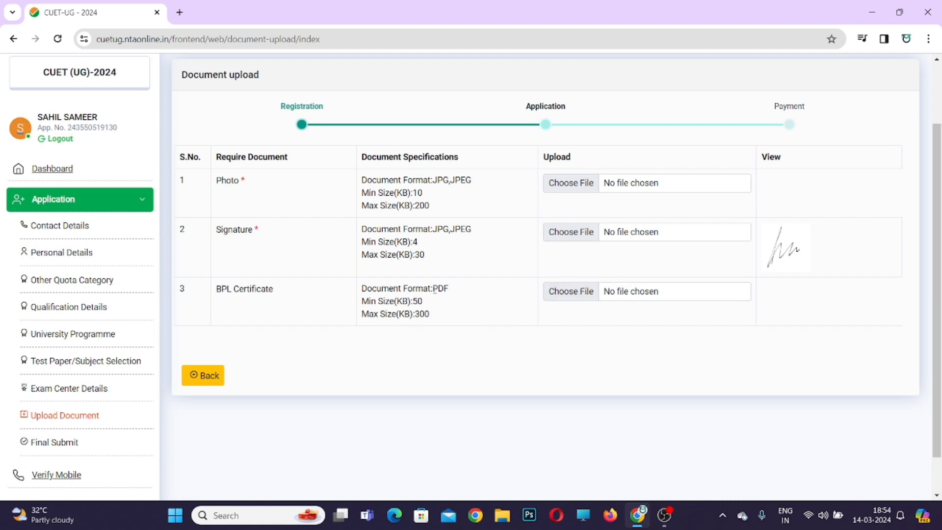
pyautogui.scroll(1, 448, 324)
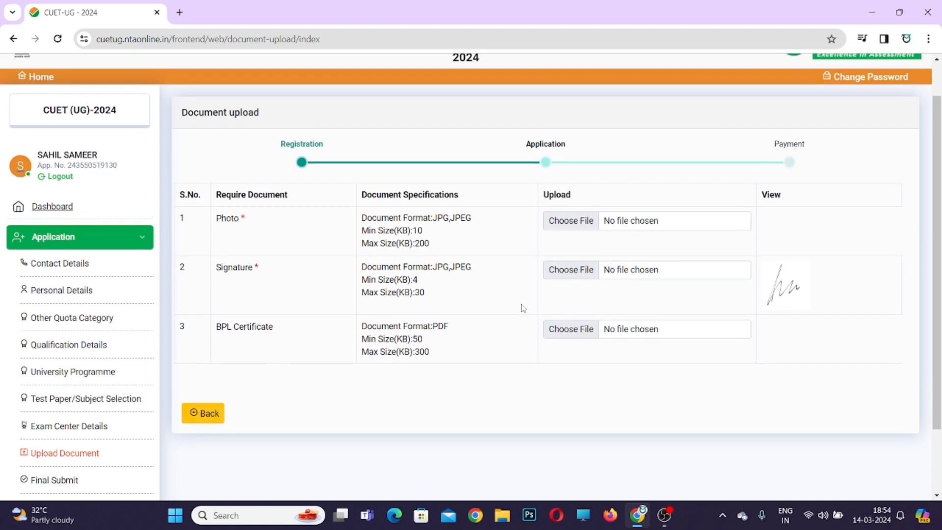
pyautogui.scroll(-2, 39, 391)
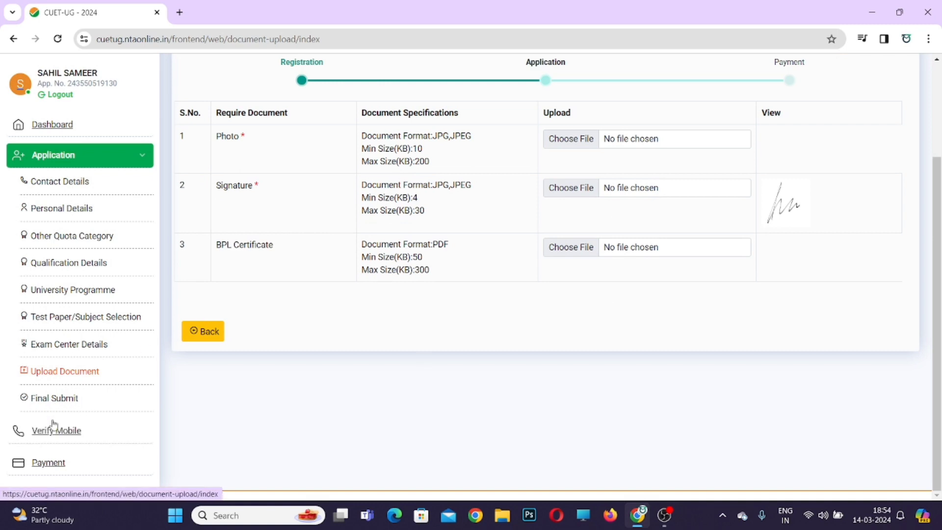
pyautogui.click(59, 463)
pyautogui.click(470, 333)
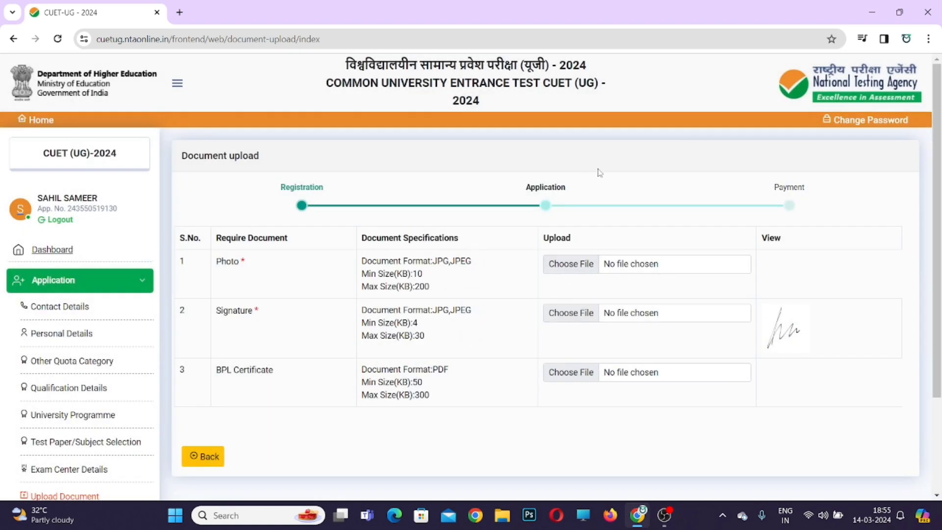
pyautogui.scroll(-3, 94, 367)
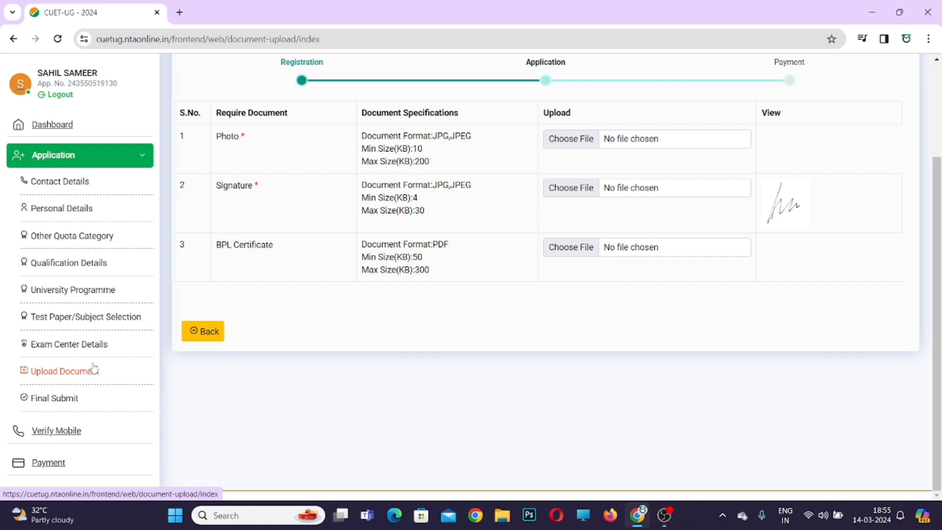
pyautogui.click(94, 369)
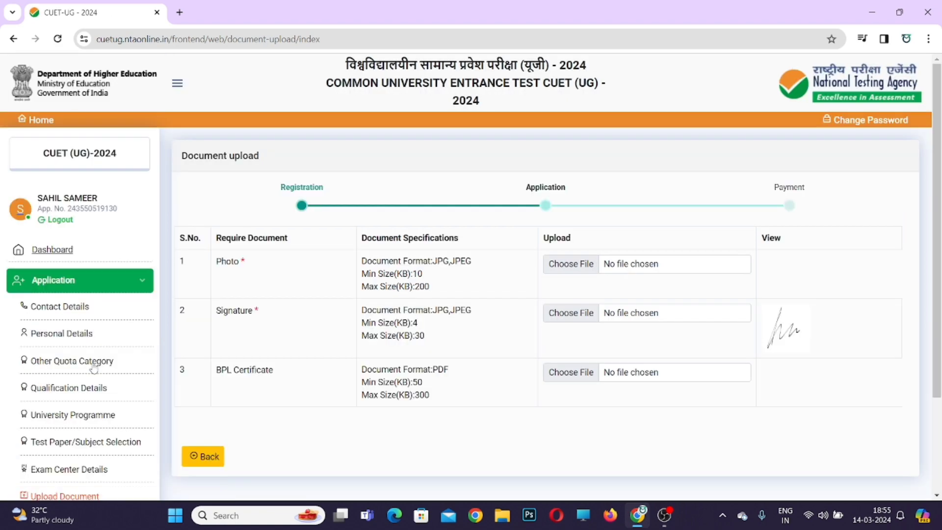
pyautogui.scroll(-3, 252, 372)
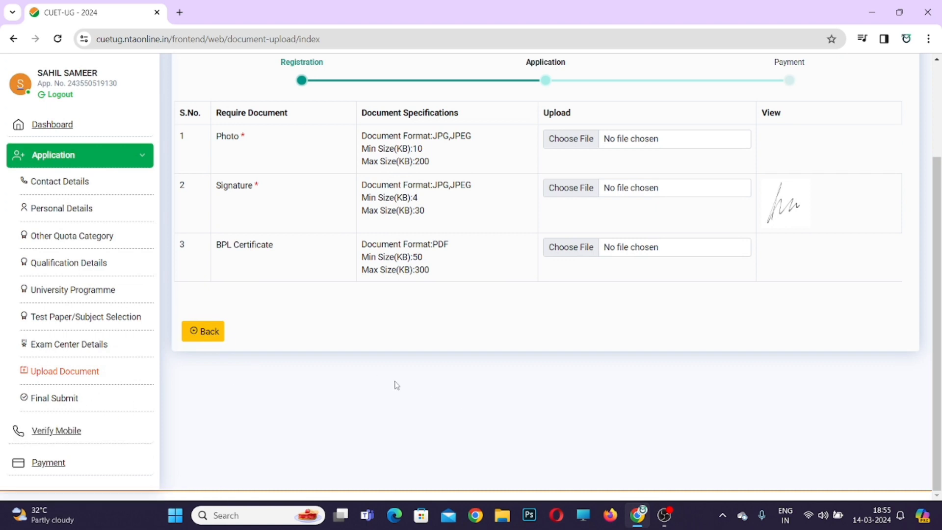
pyautogui.scroll(3, 378, 372)
pyautogui.scroll(-3, 273, 322)
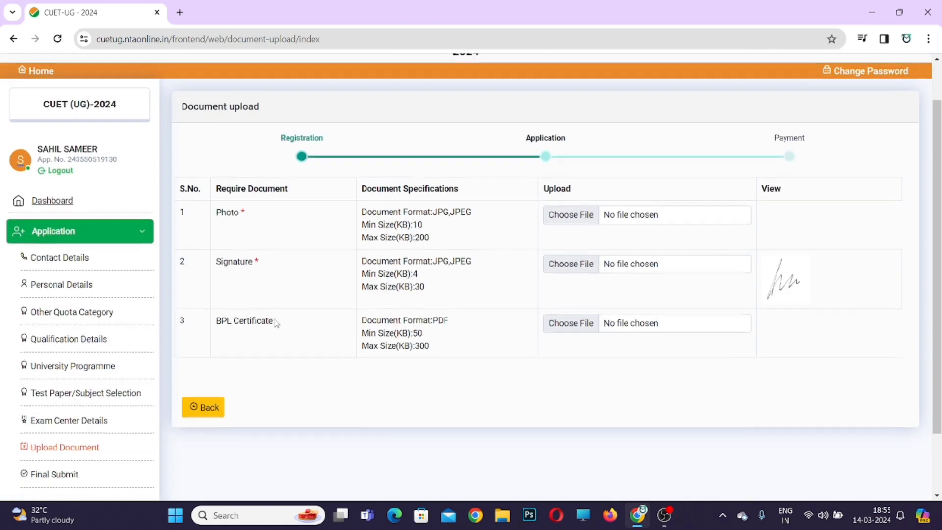
pyautogui.scroll(2, 267, 340)
pyautogui.scroll(1, 267, 339)
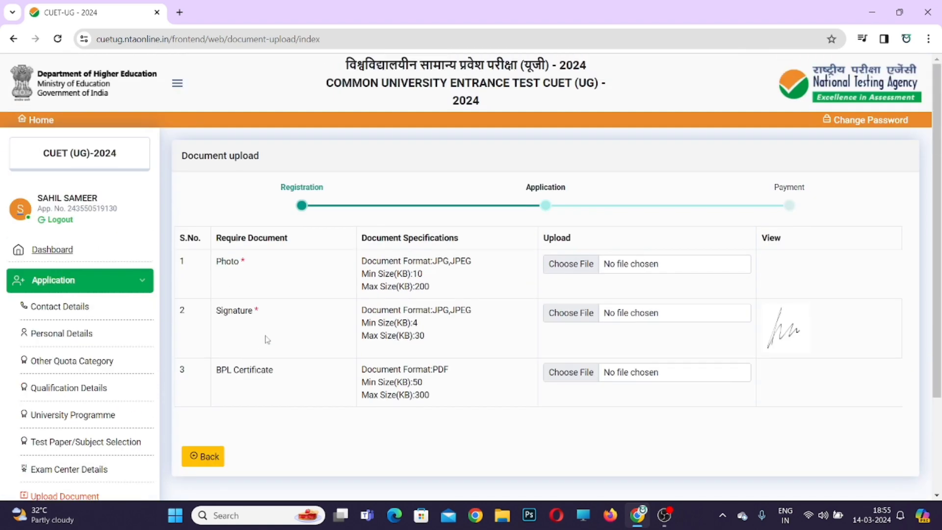